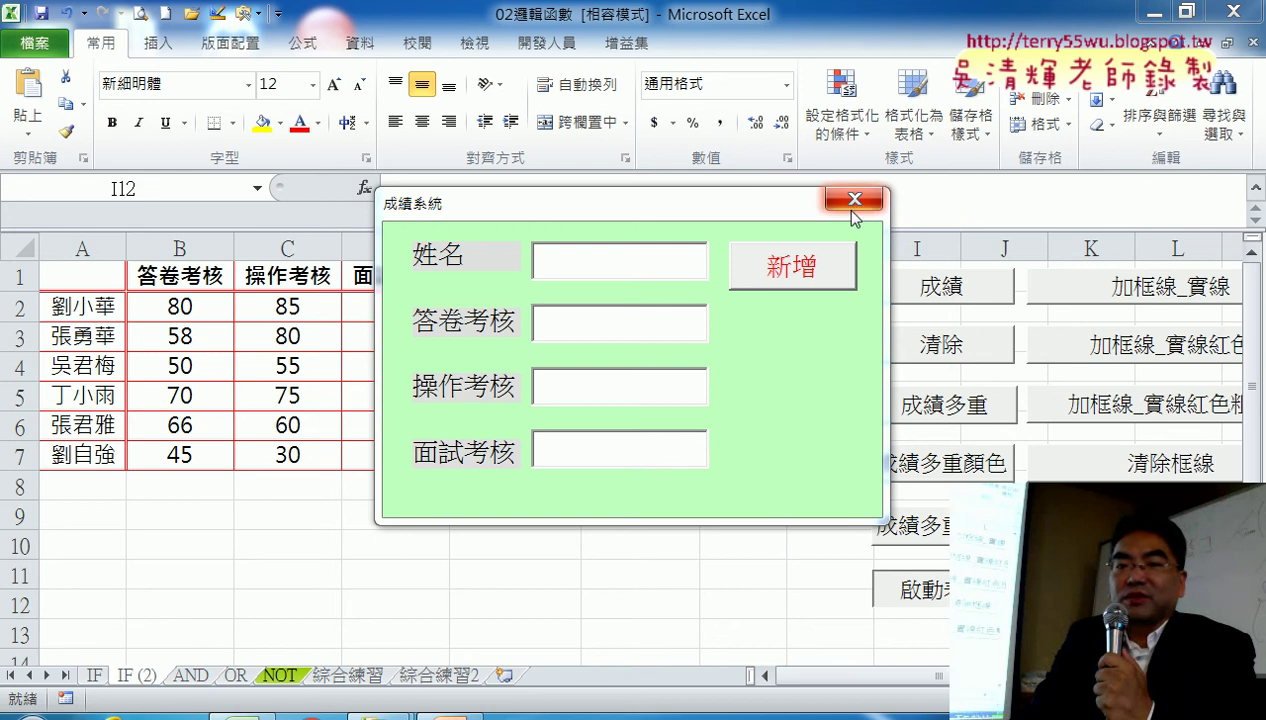
Try solid black, red and thick red borders on the scores table, then remove them
left_click(855, 201)
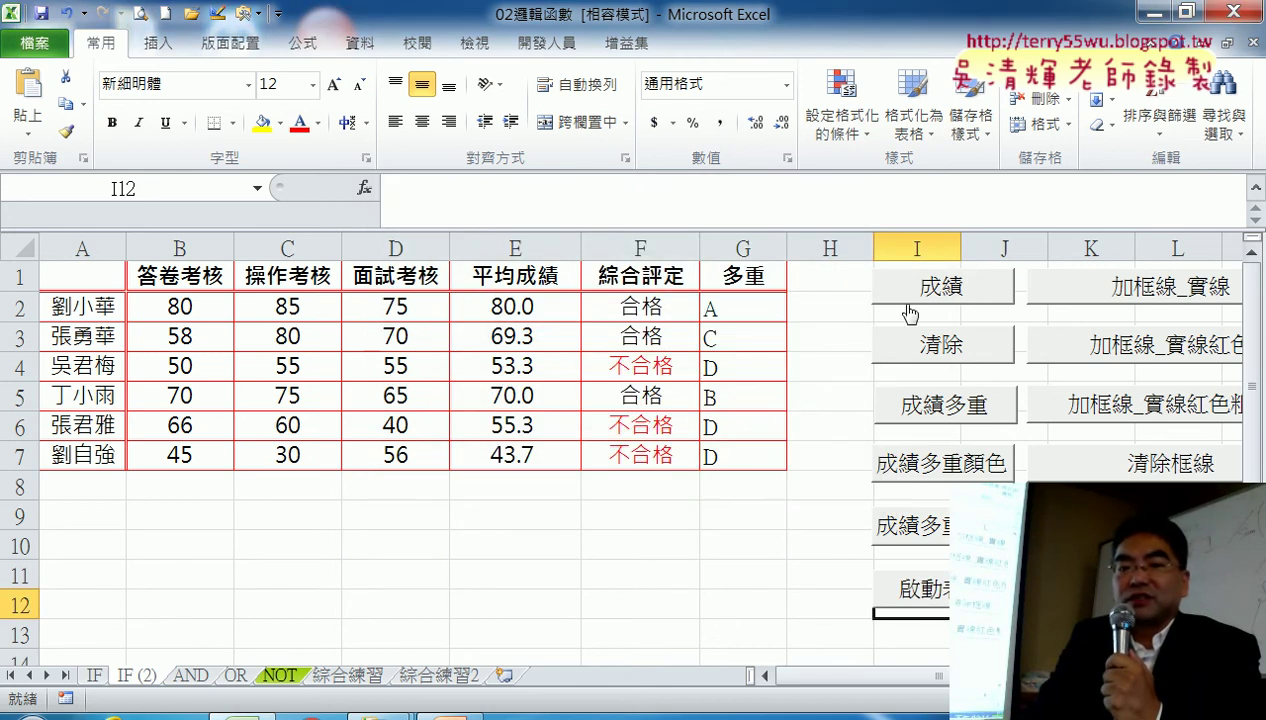
left_click(935, 345)
left_click(1131, 462)
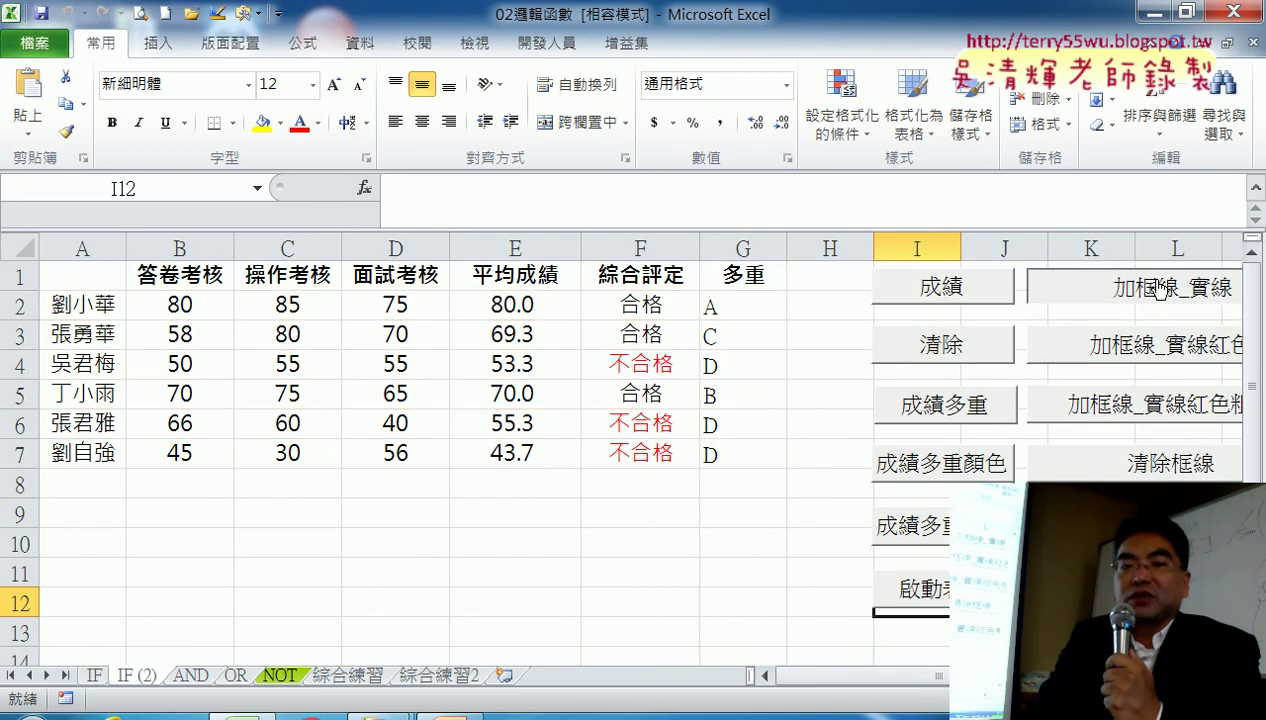
left_click(1160, 289)
left_click(1152, 362)
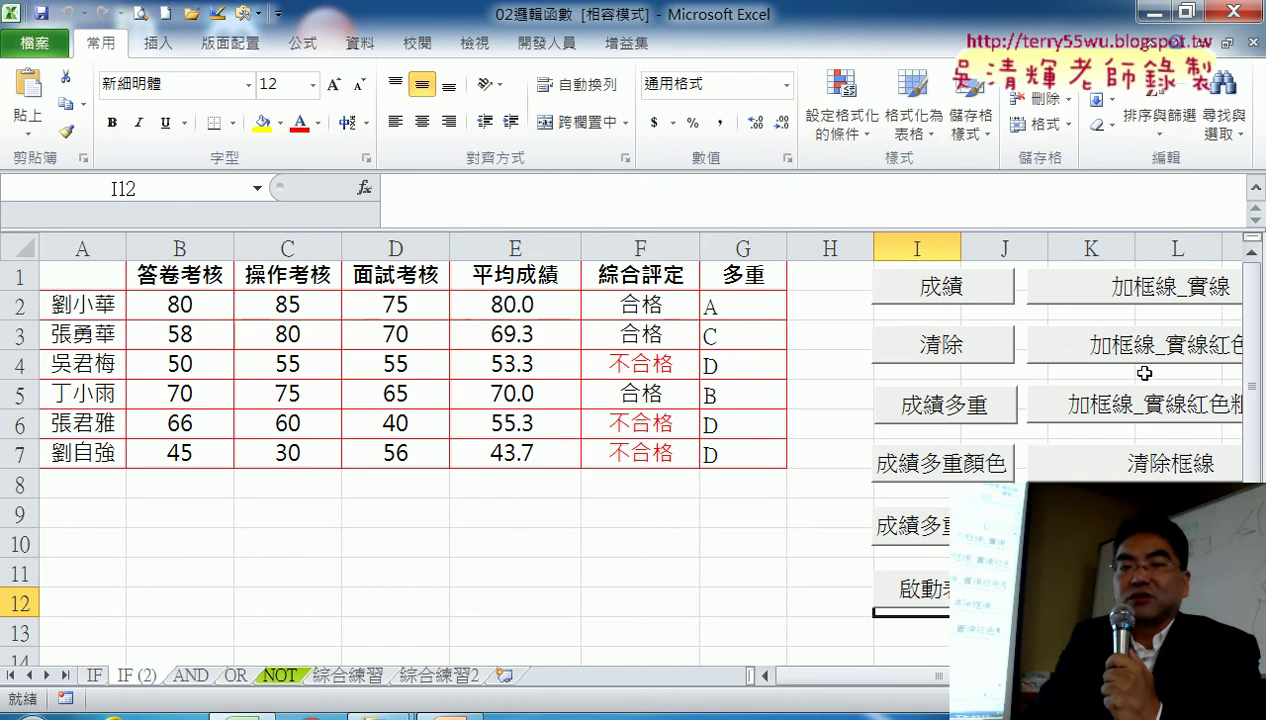
left_click(1144, 432)
left_click(1122, 466)
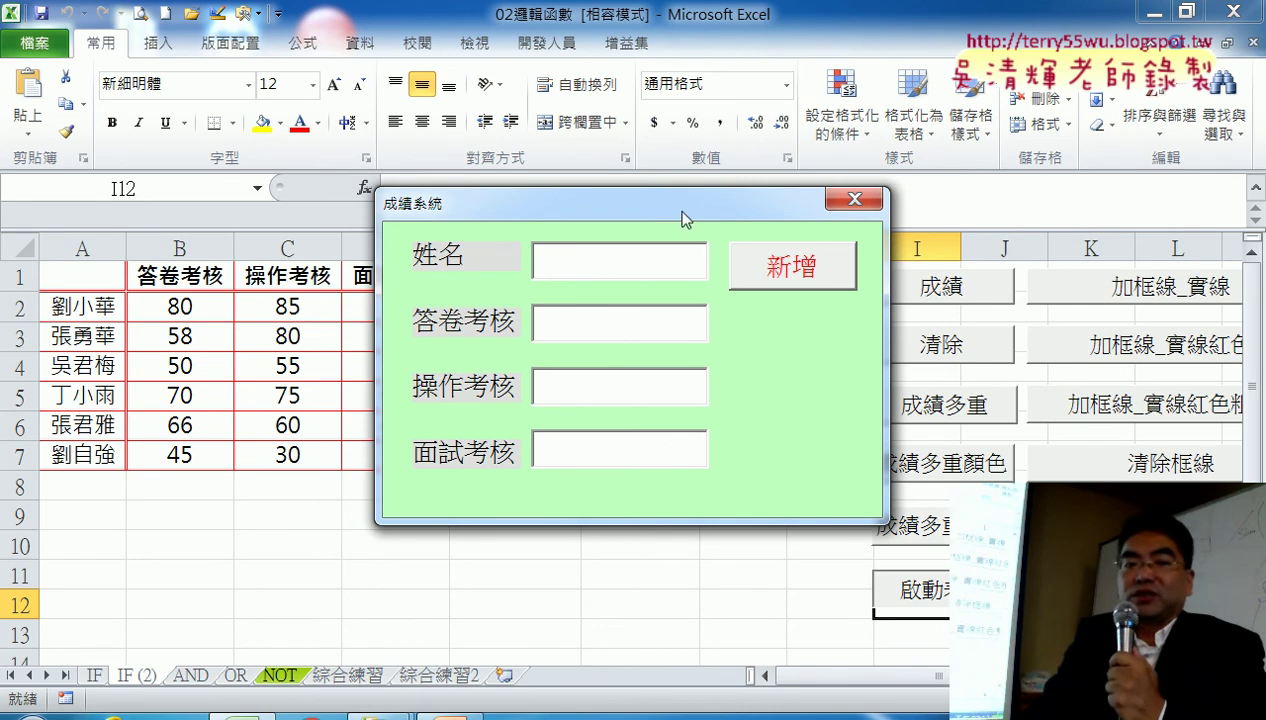
Move the 成績系統 form up and right, ink-mark its labels and empty row 8, then clear the ink
left_click_drag(682, 218, 860, 90)
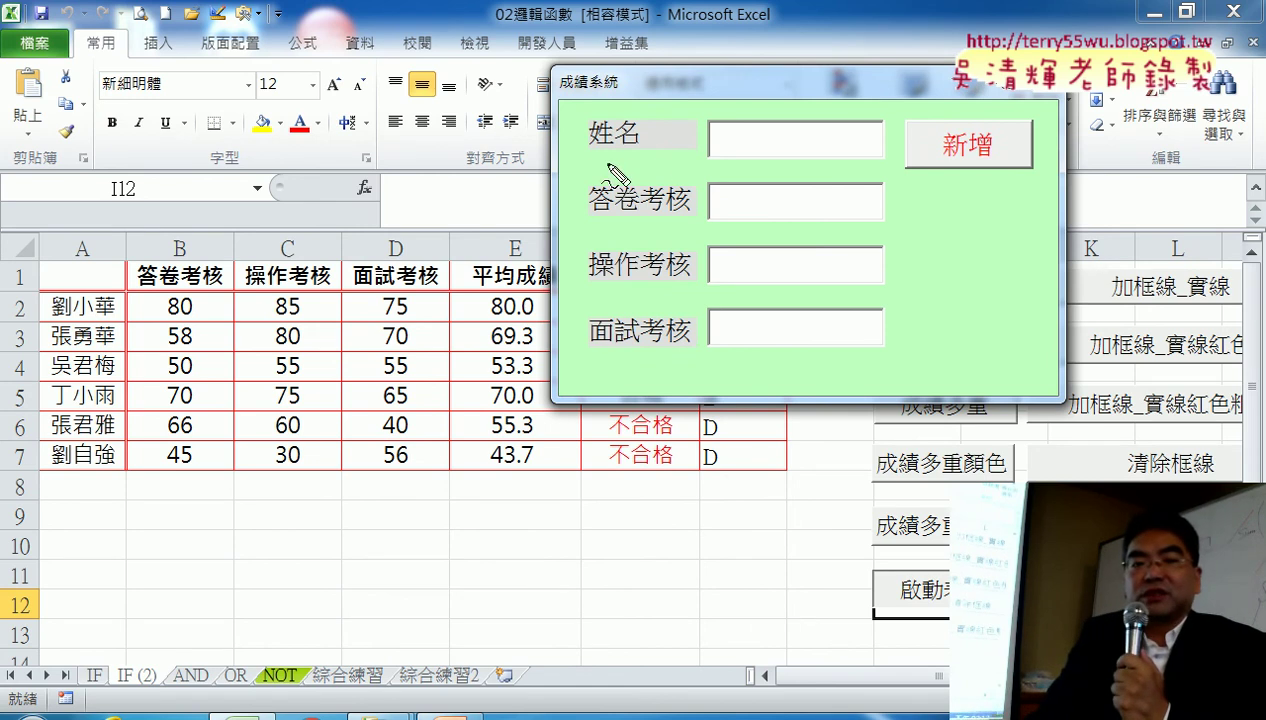
left_click_drag(608, 166, 645, 150)
left_click_drag(640, 375, 672, 405)
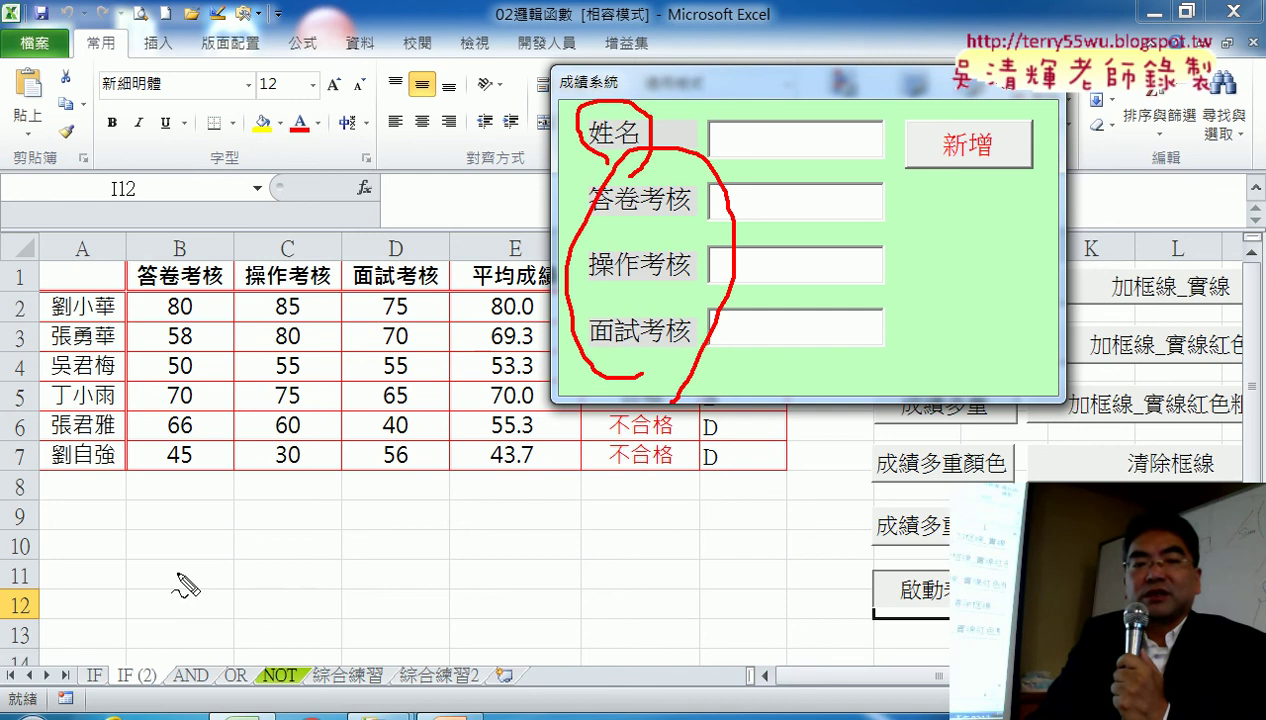
left_click_drag(60, 452, 112, 462)
mouse_move(312, 510)
left_mouse_down()
mouse_move(165, 522)
mouse_move(355, 528)
left_mouse_up()
mouse_move(960, 176)
left_mouse_down()
mouse_move(900, 148)
mouse_move(964, 184)
left_mouse_up()
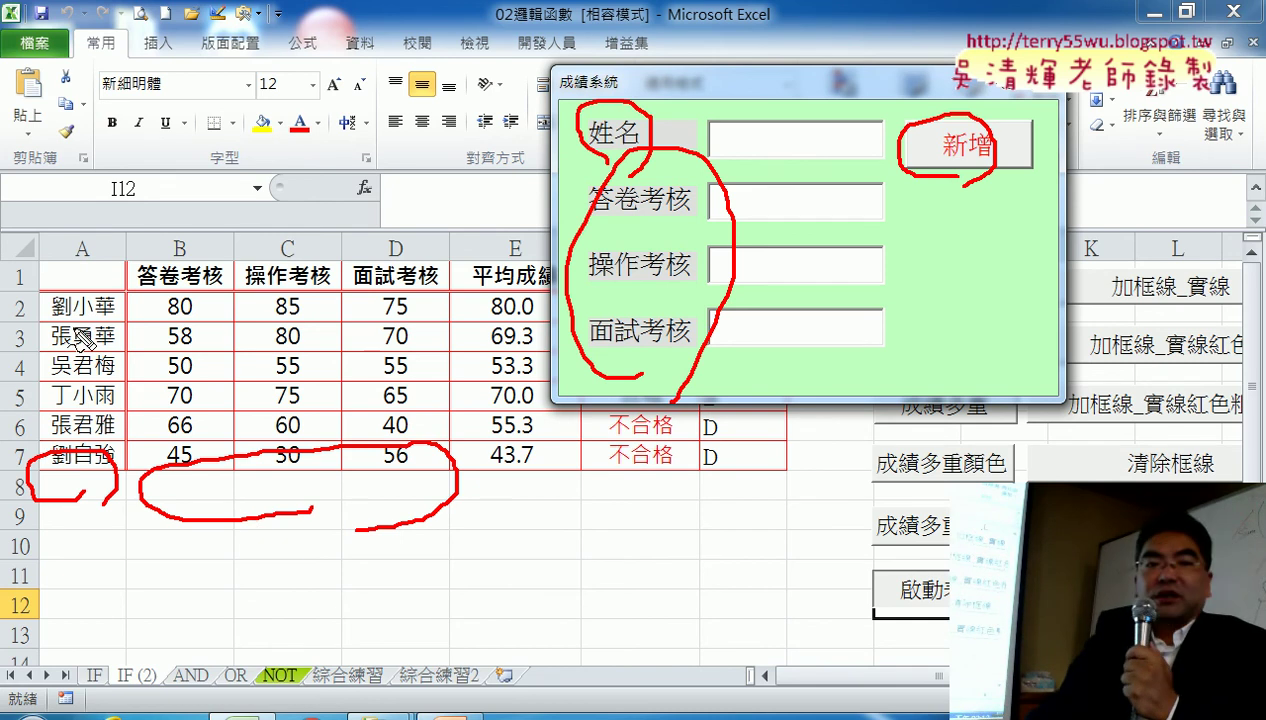
left_click_drag(82, 336, 78, 455)
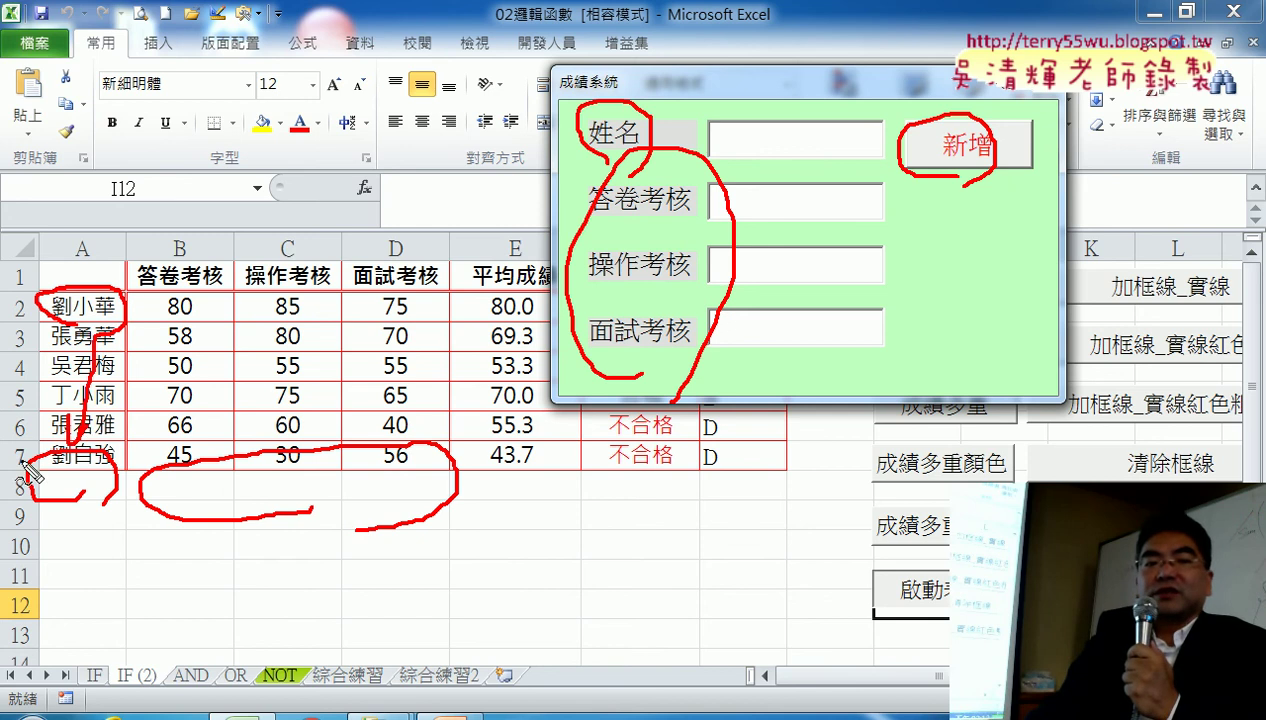
left_click_drag(30, 442, 18, 480)
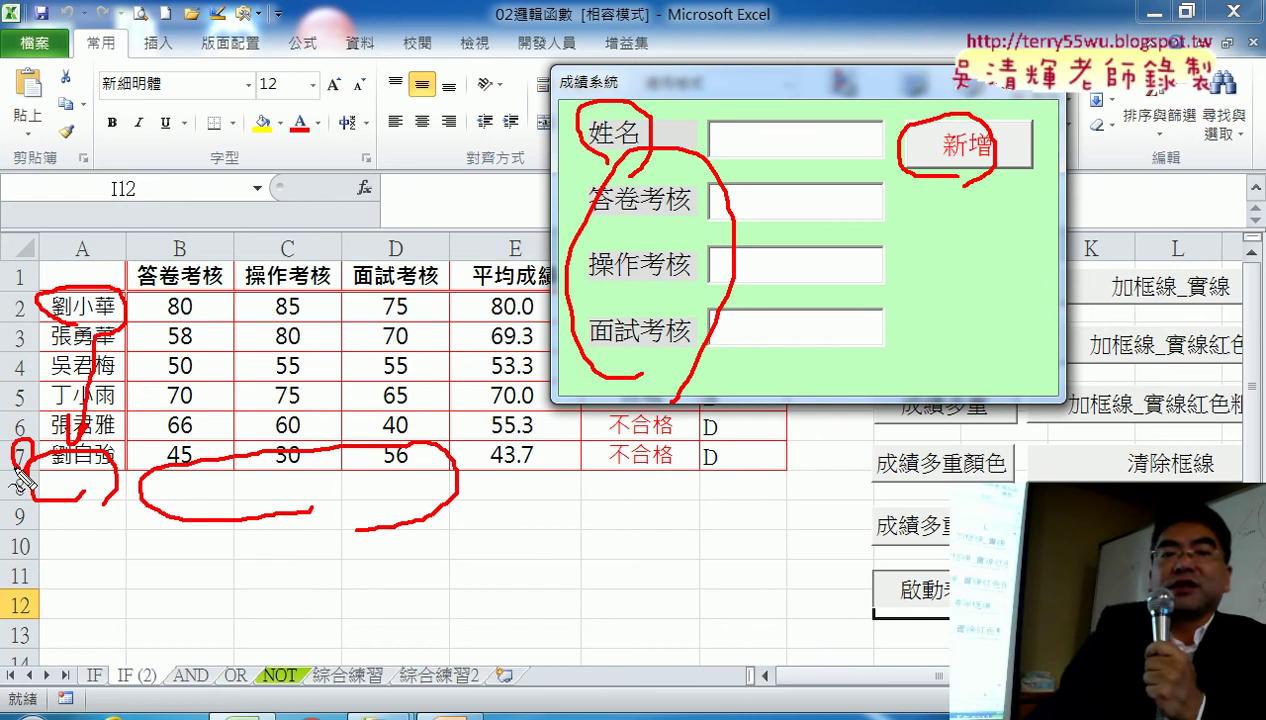
key("Escape")
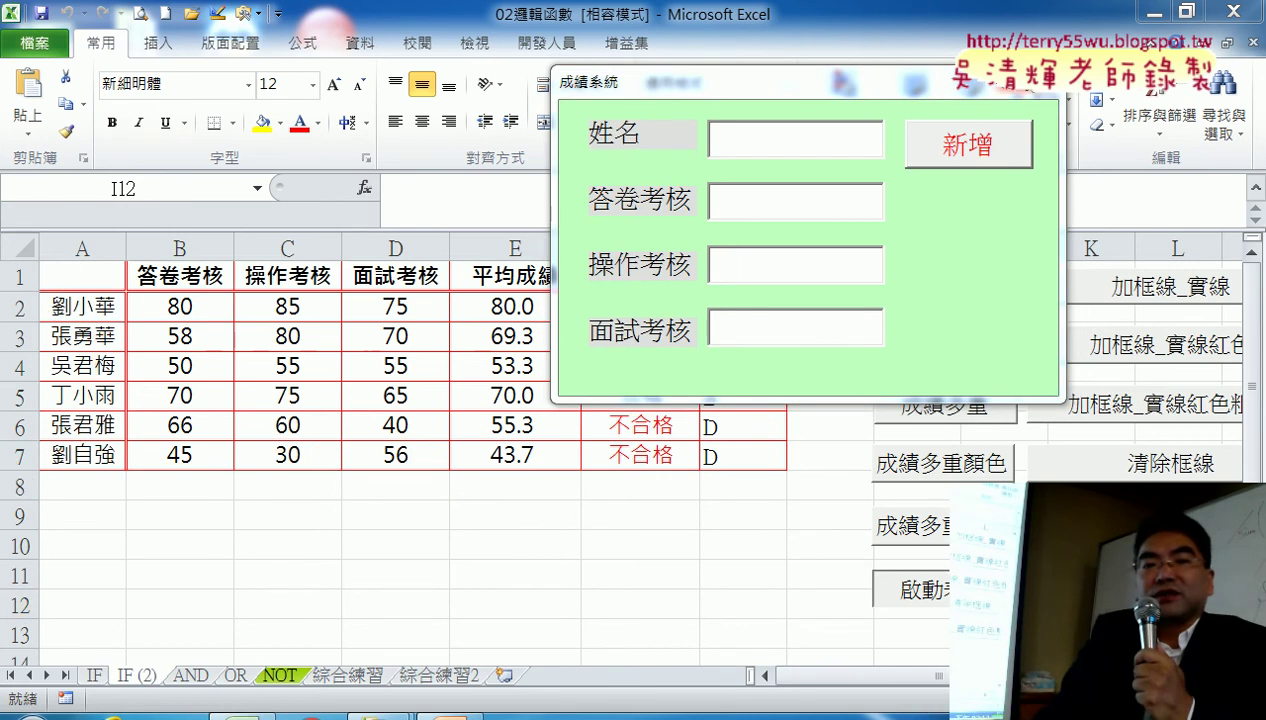
Open the home UserForm in the VBA designer from the Developer tab and select its 新增 button
left_click(1046, 82)
left_click(555, 44)
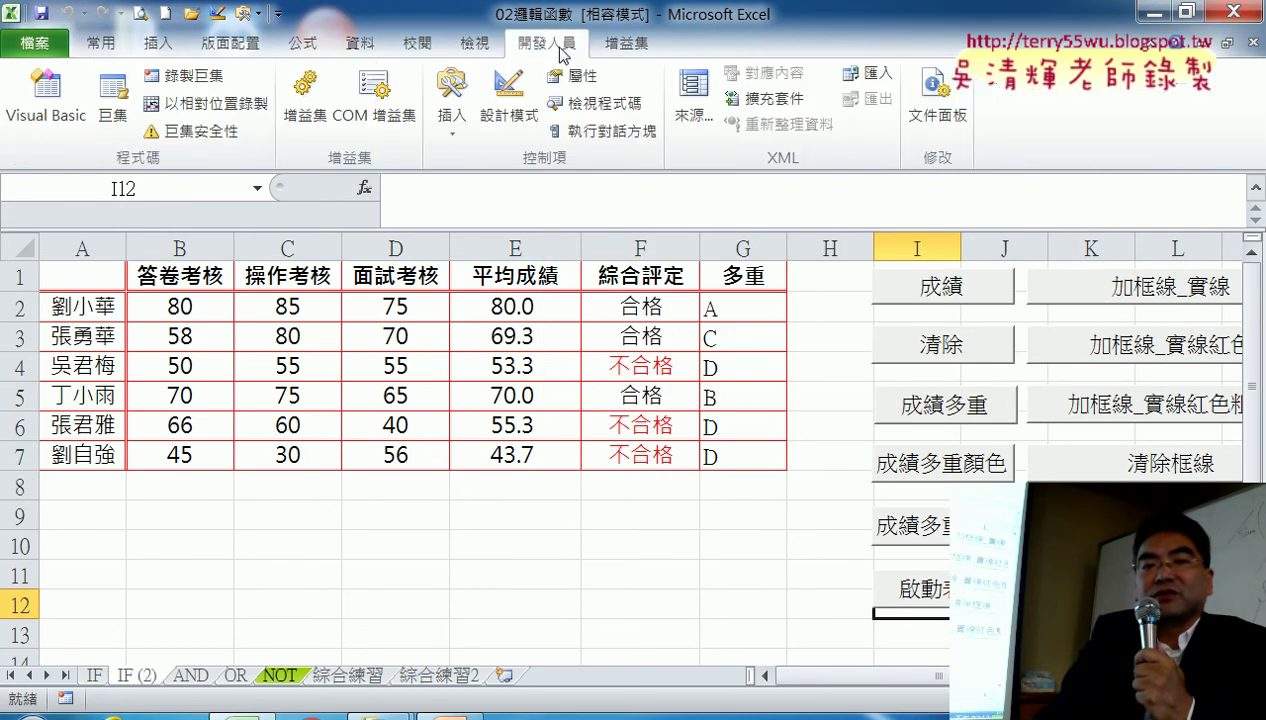
left_click(62, 130)
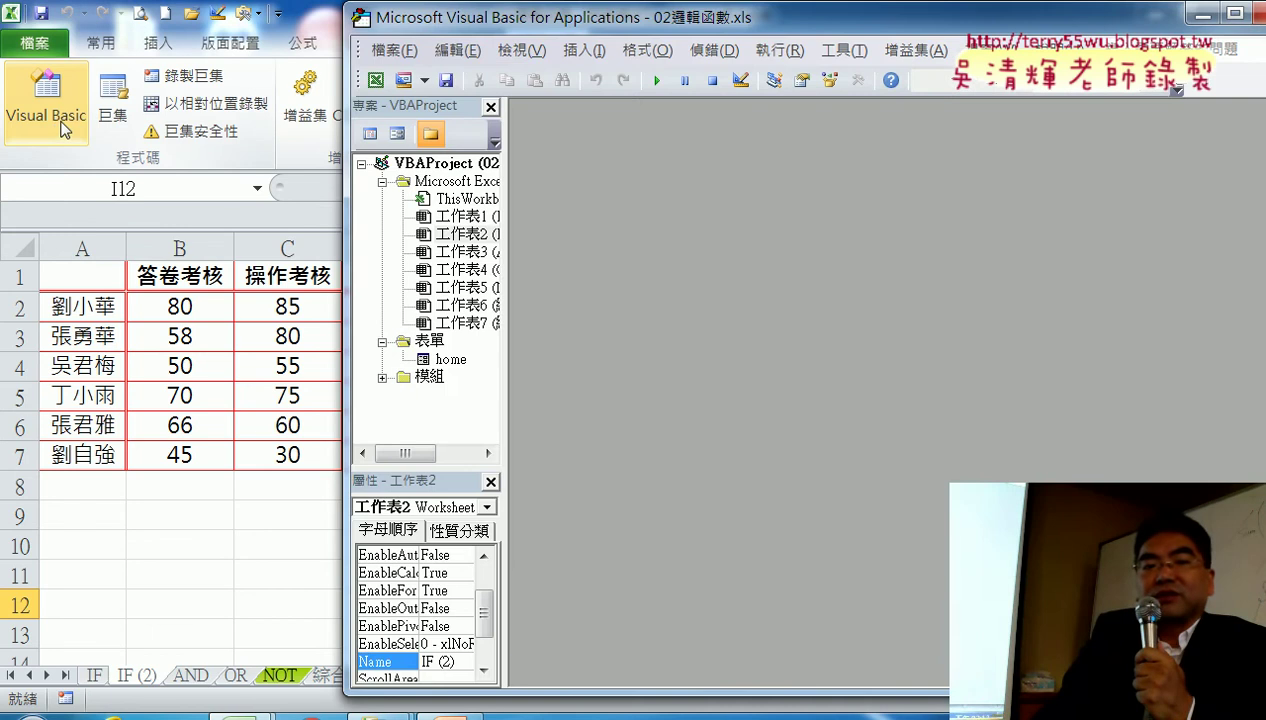
left_click_drag(507, 270, 556, 268)
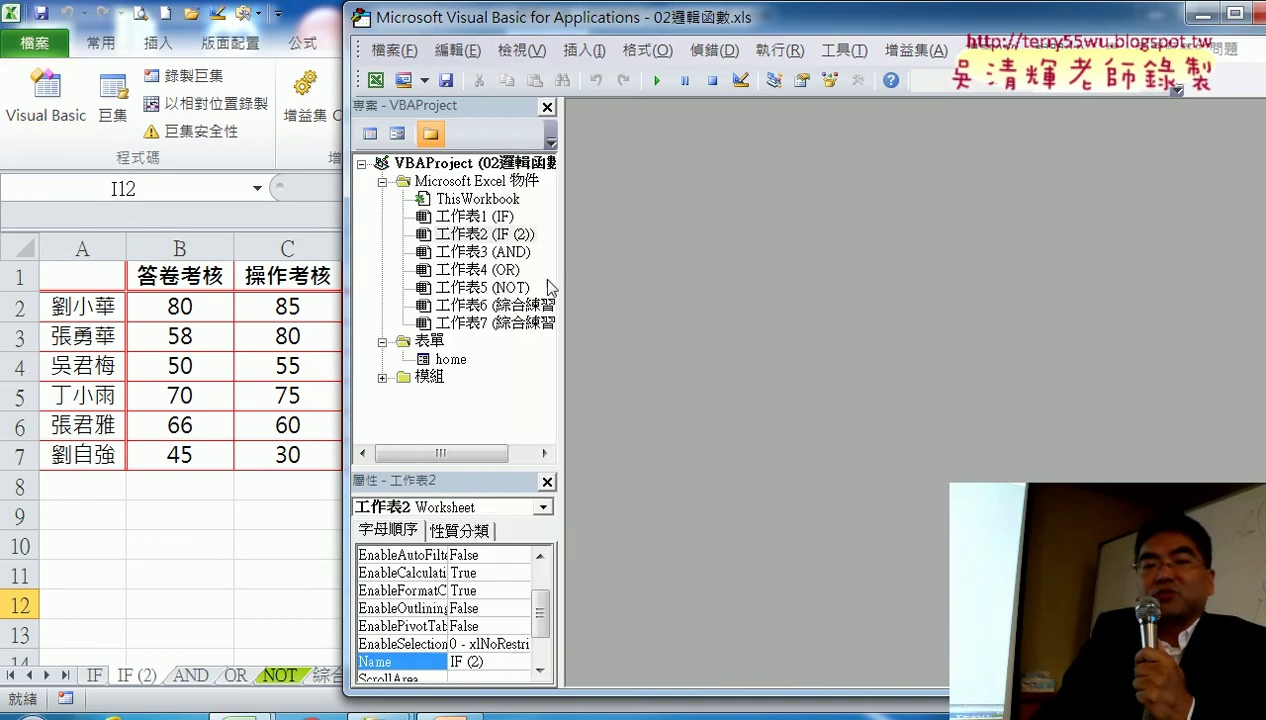
left_click(445, 364)
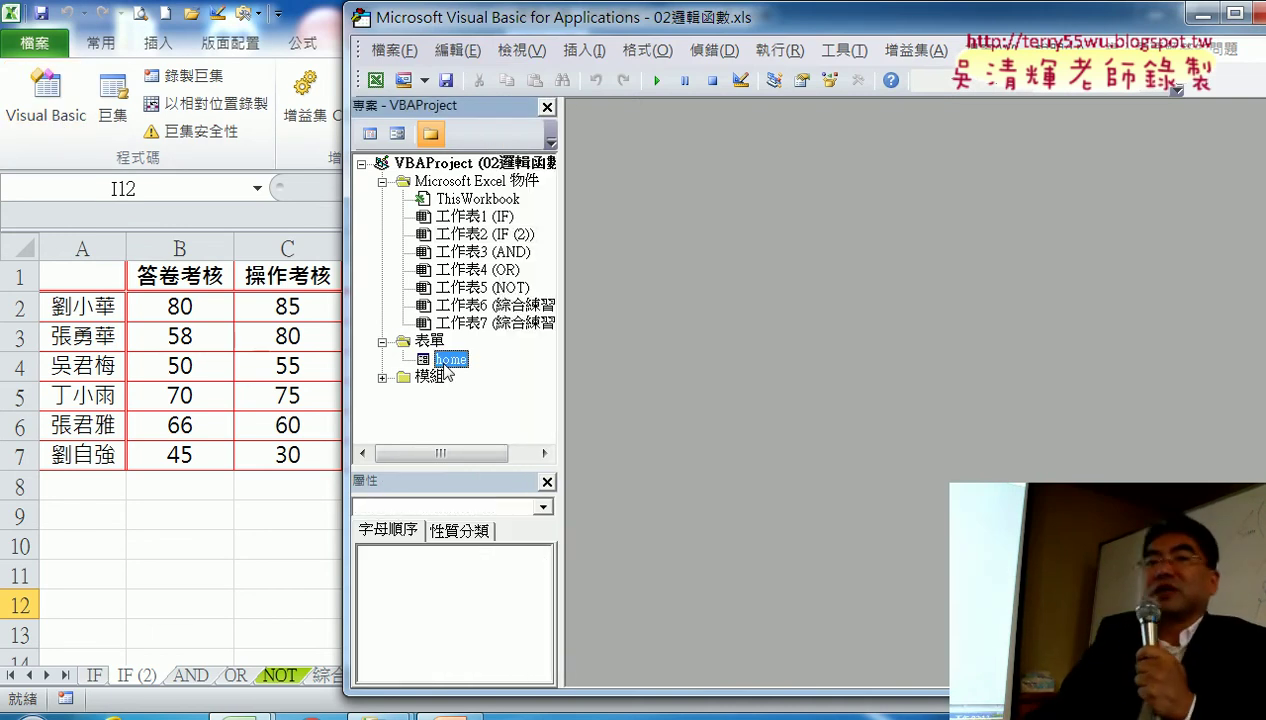
double_click(445, 362)
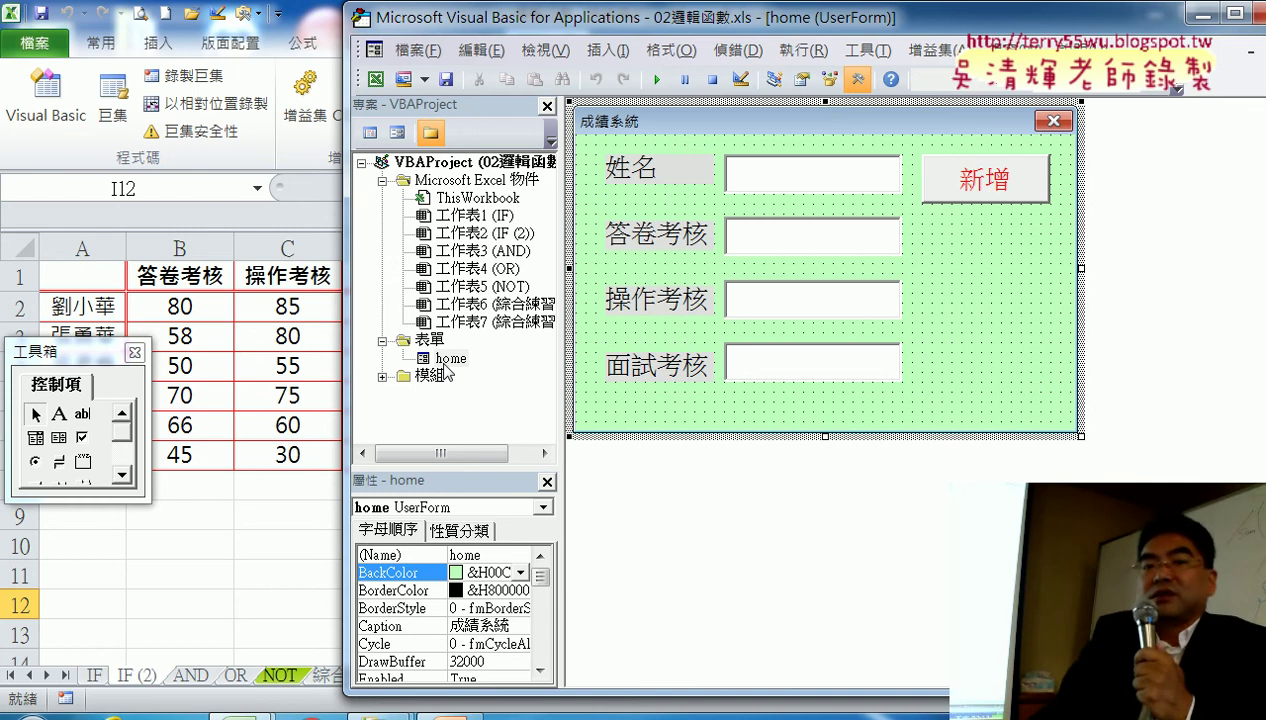
left_click(988, 190)
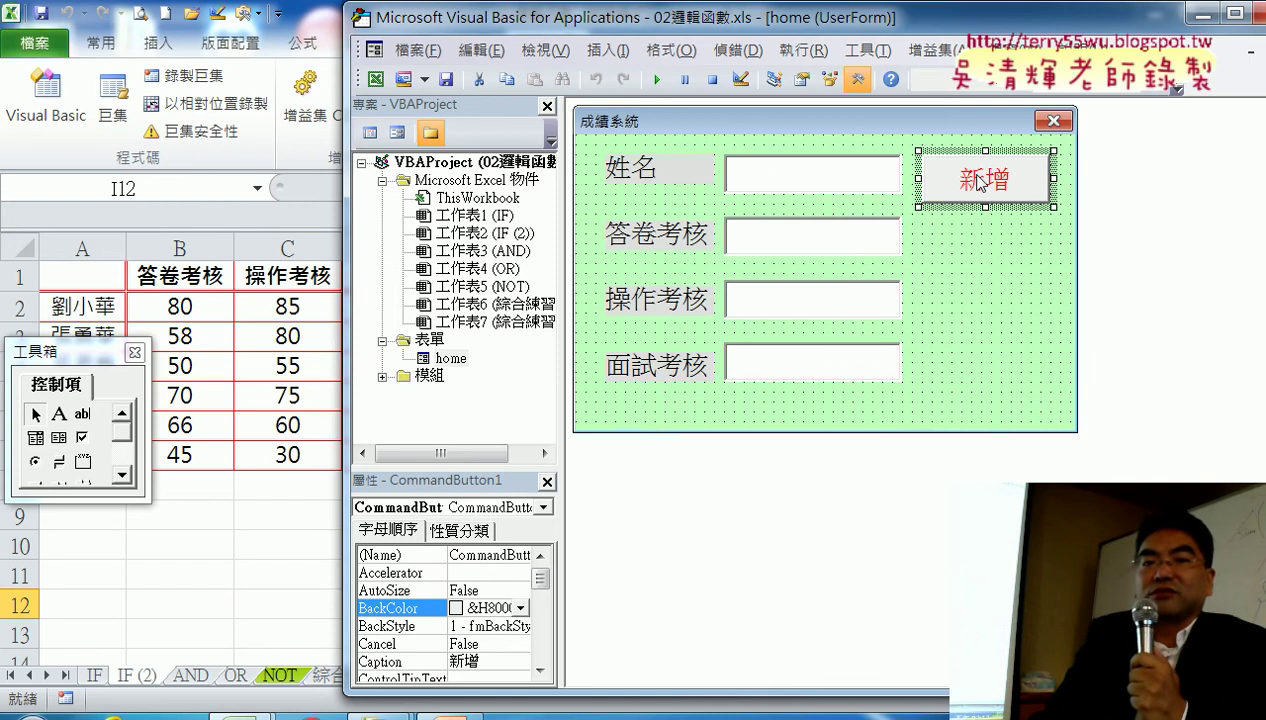
Create the empty CommandButton1_Click procedure for 新增 and indent its first body line
double_click(980, 181)
left_click_drag(792, 17, 585, 28)
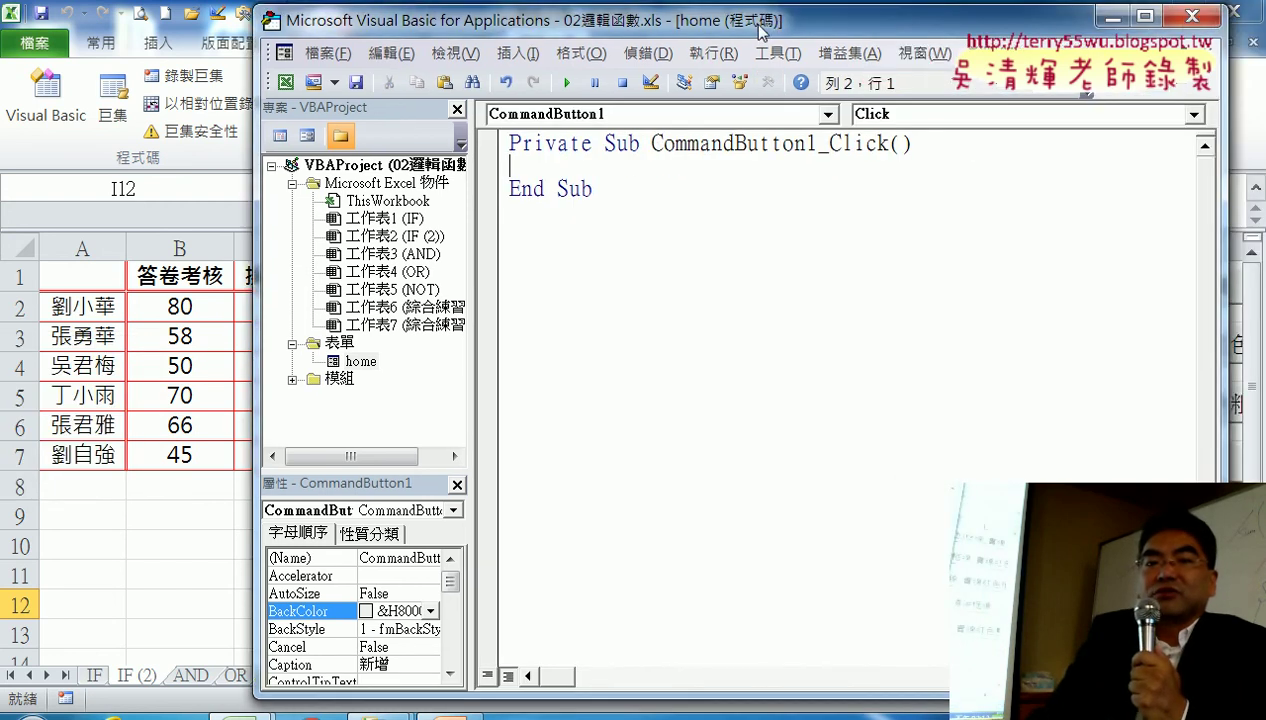
left_click_drag(535, 151, 776, 155)
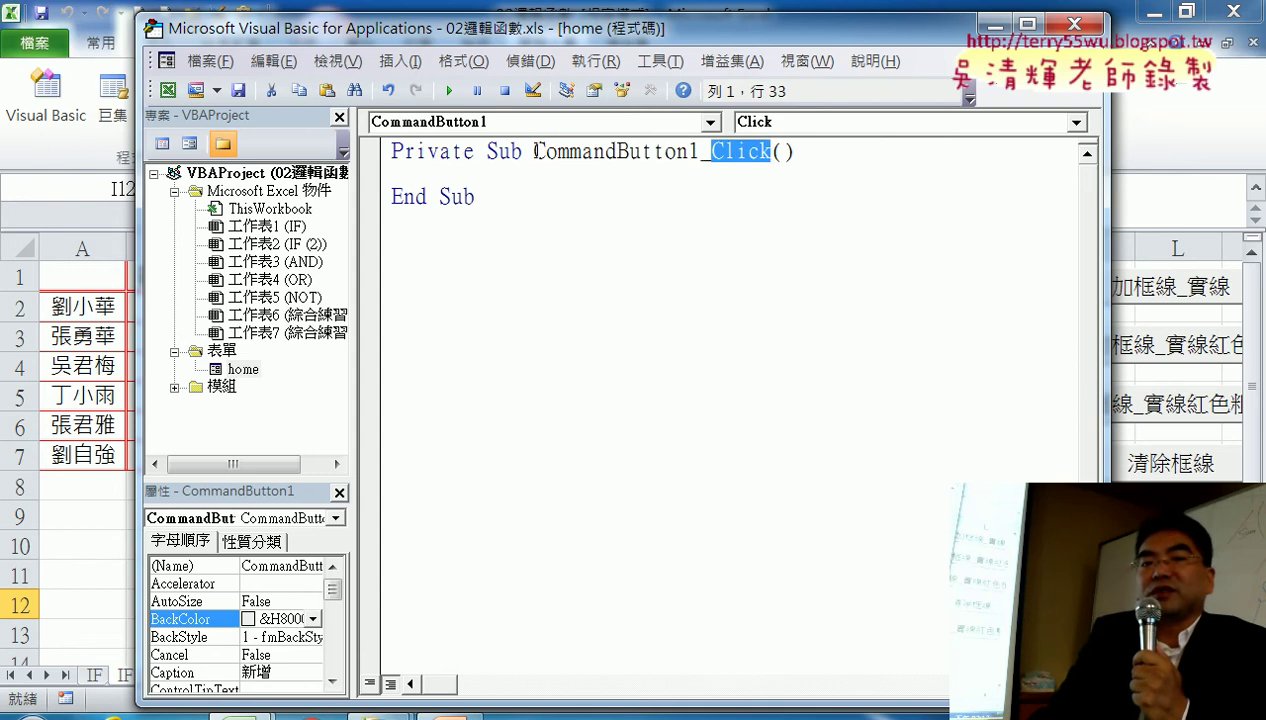
left_click_drag(535, 151, 697, 158)
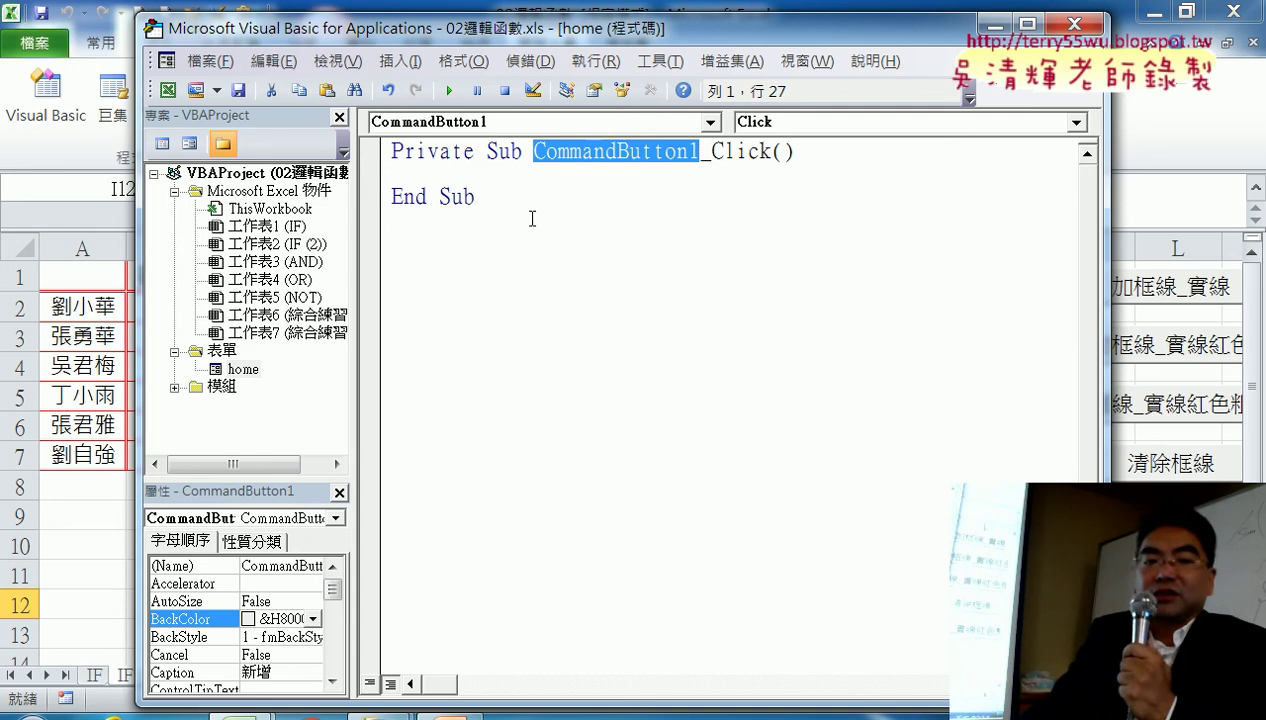
left_click(497, 179)
key("Tab")
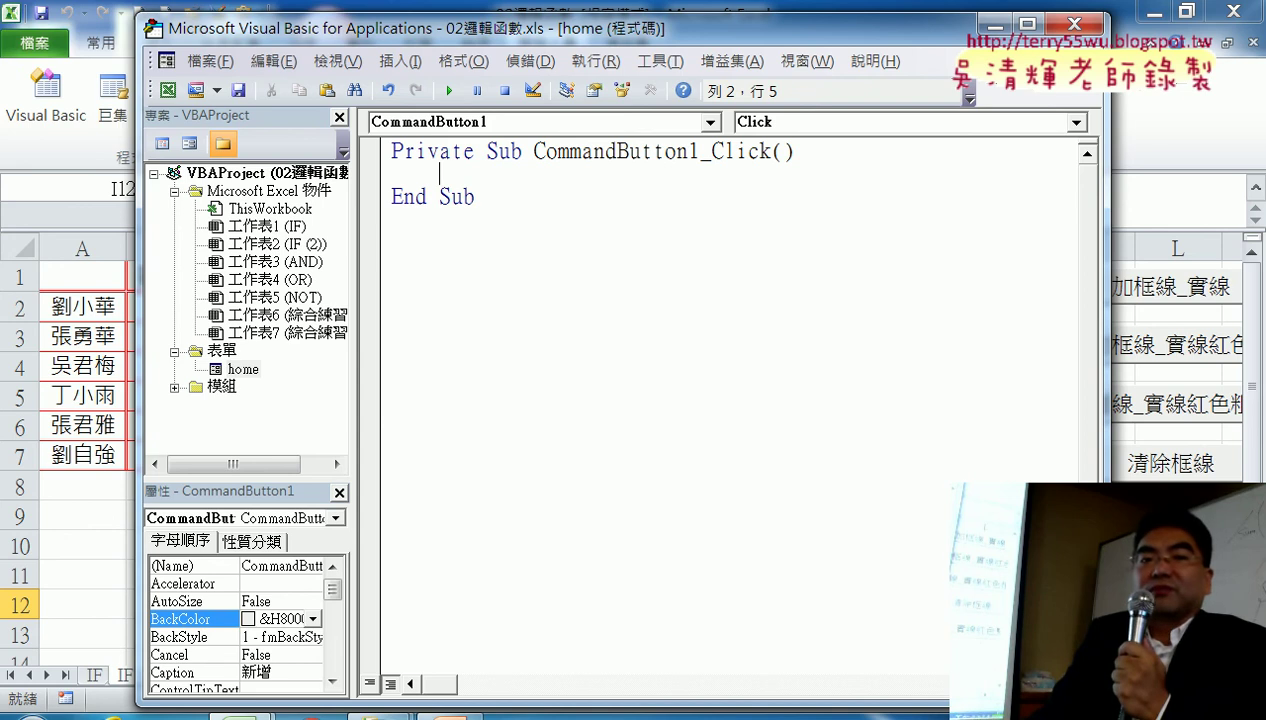
Reopen the home form's design view from Project Explorer
left_click_drag(455, 30, 558, 36)
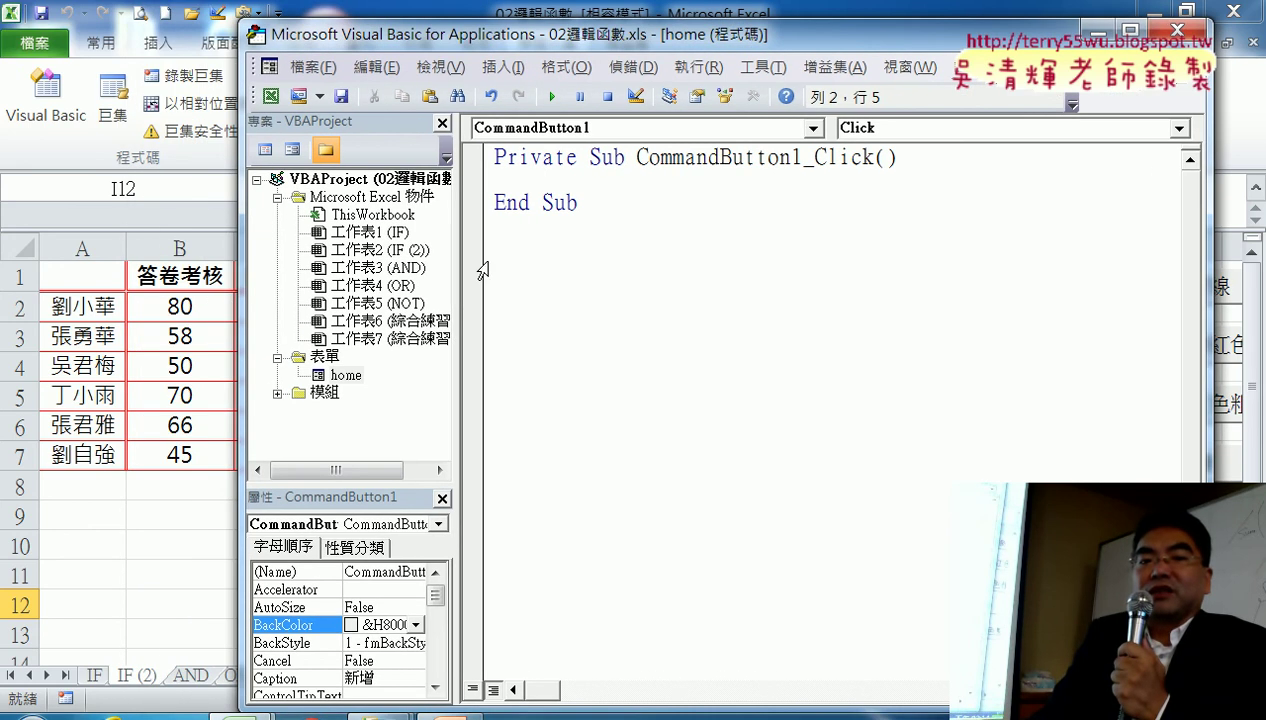
left_click_drag(456, 285, 494, 285)
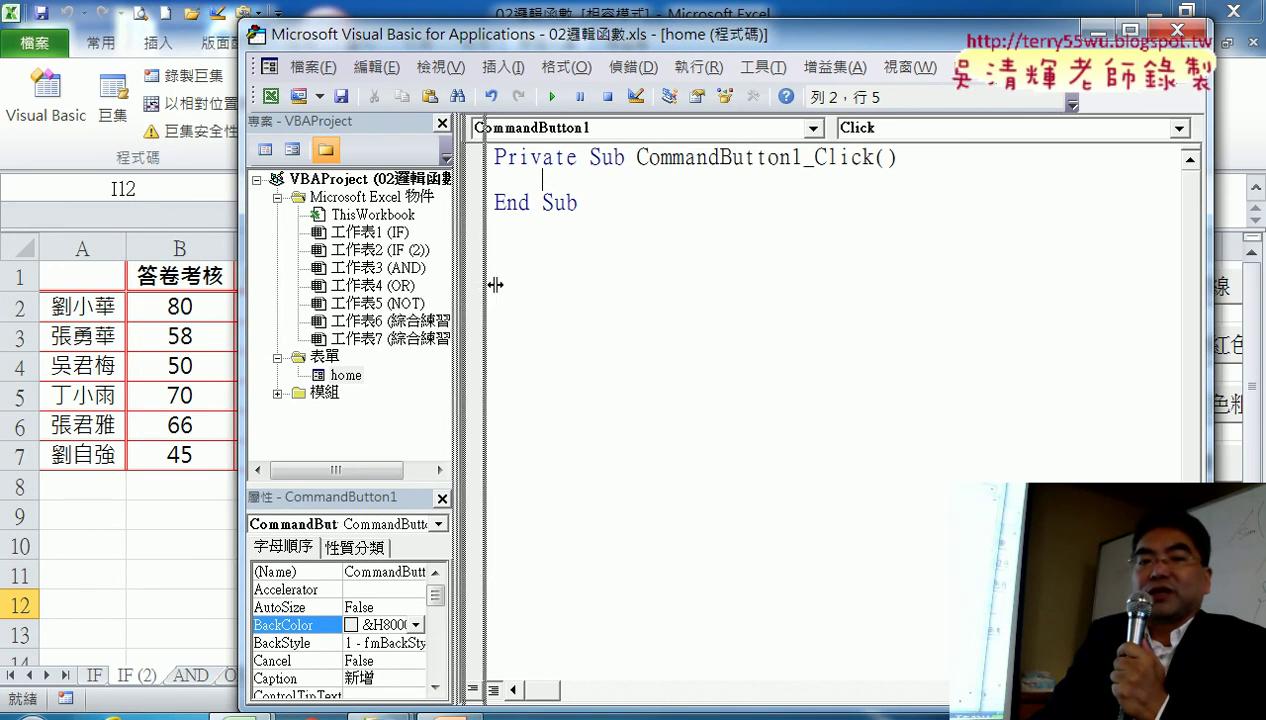
double_click(344, 377)
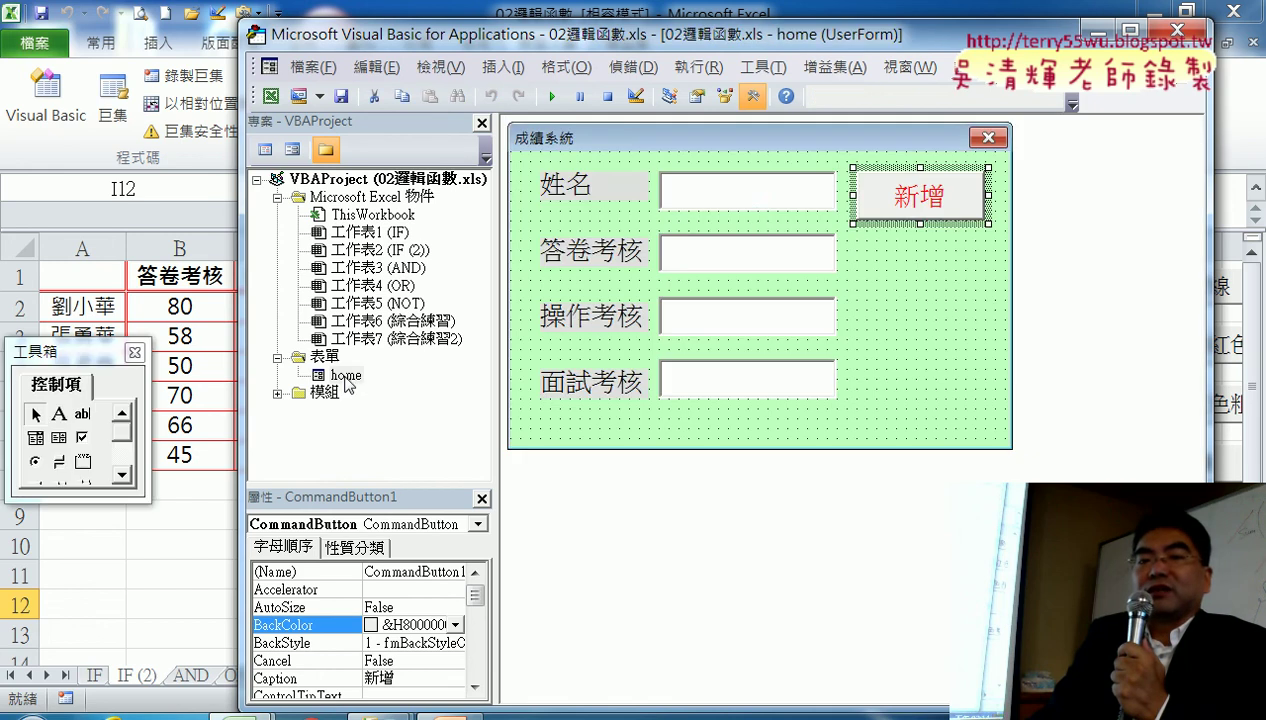
Inspect the name and score text boxes' properties, confirming the name box is TextBox1
left_click(740, 206)
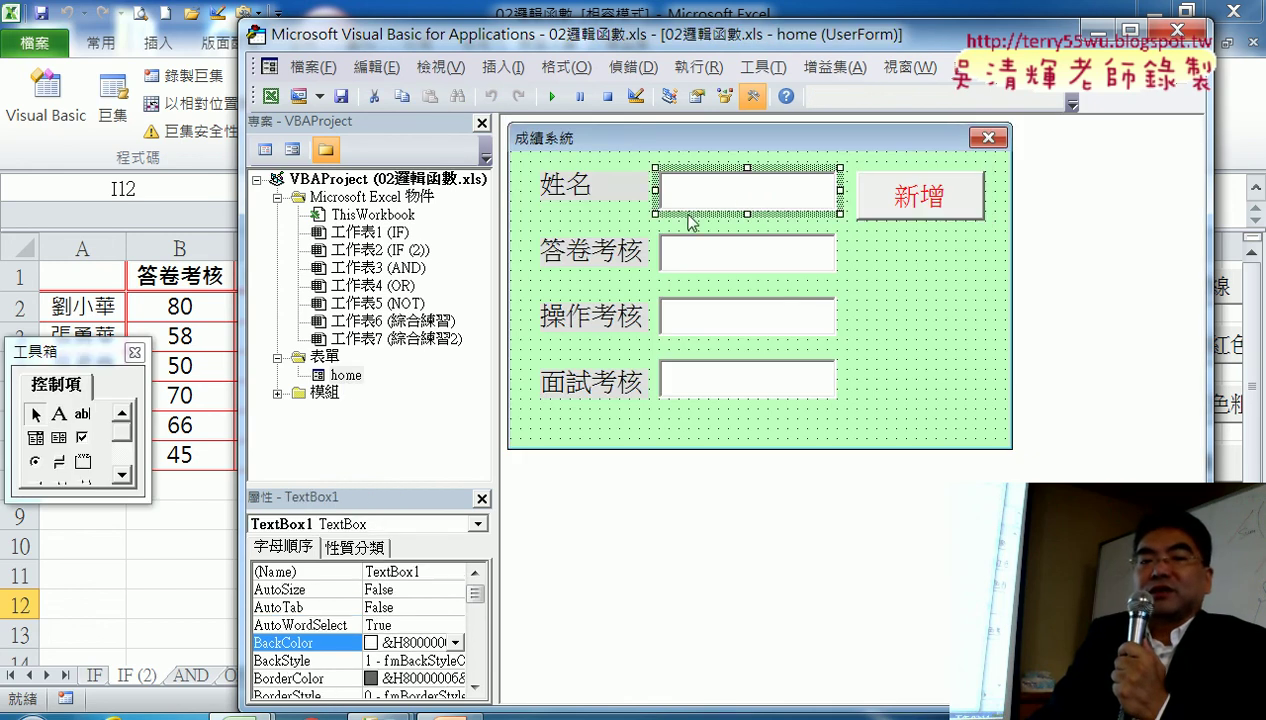
left_click_drag(411, 486, 411, 400)
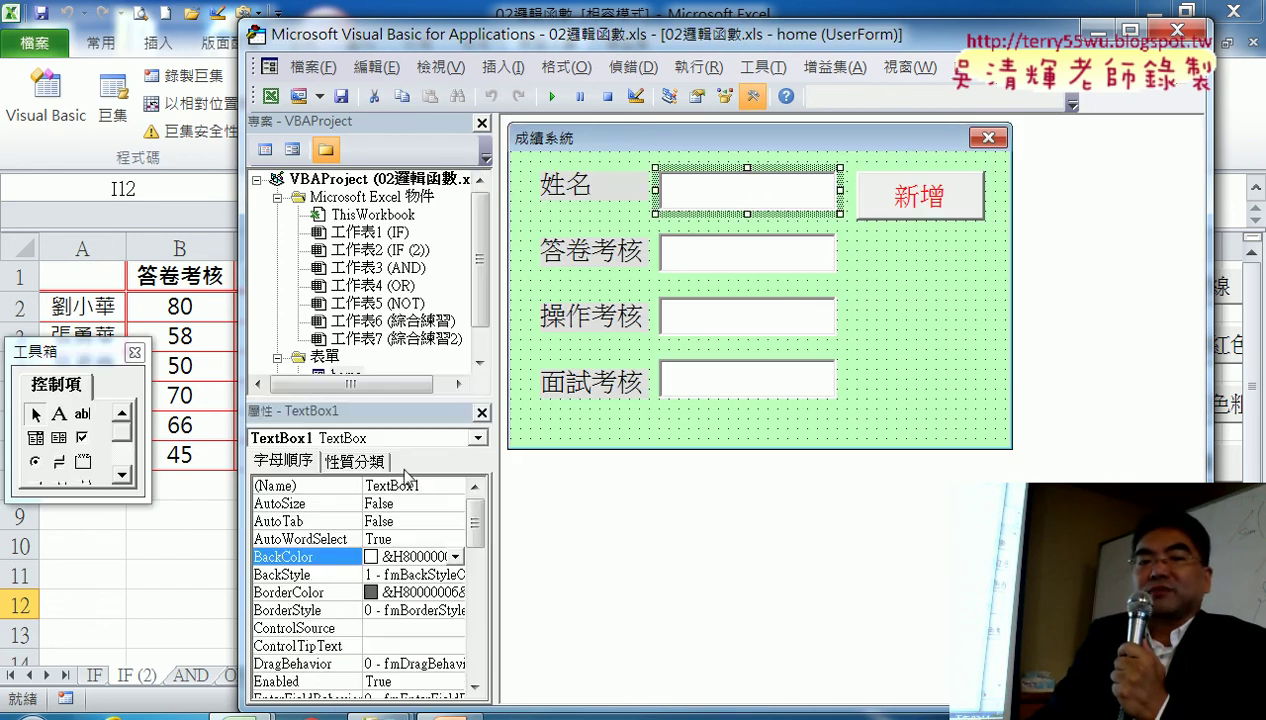
left_click(432, 487)
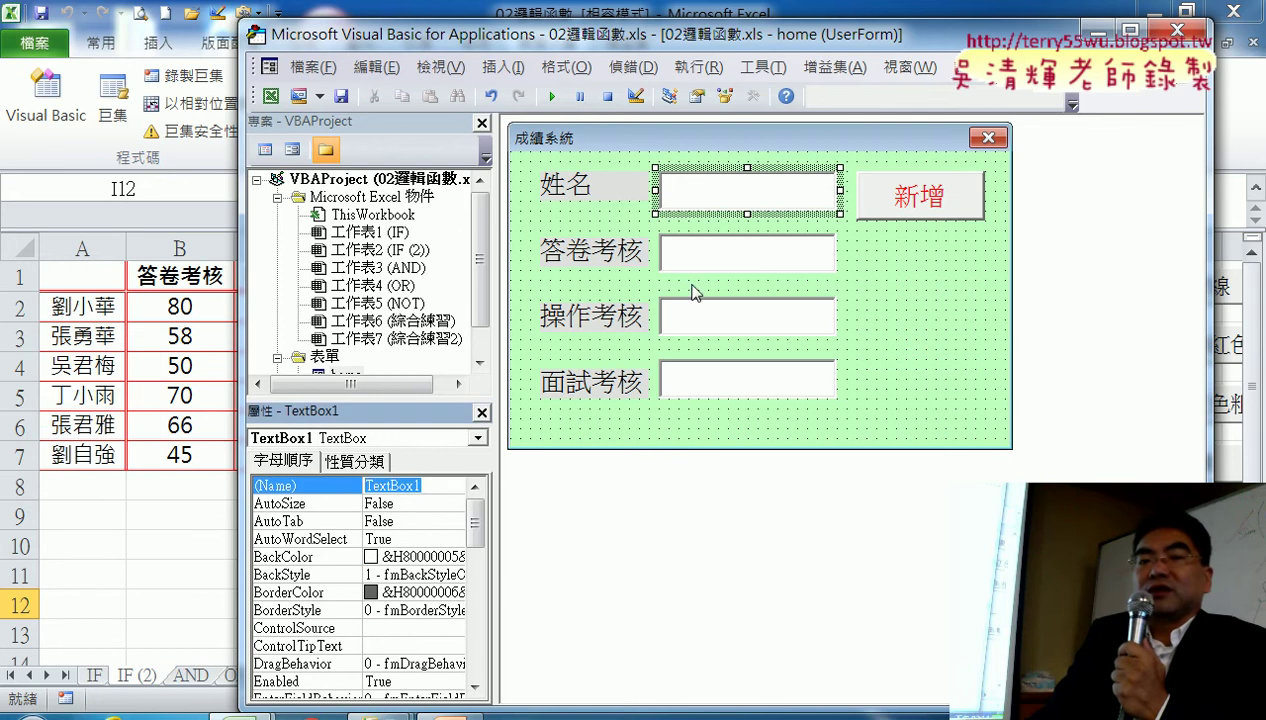
left_click(751, 257)
left_click(741, 330)
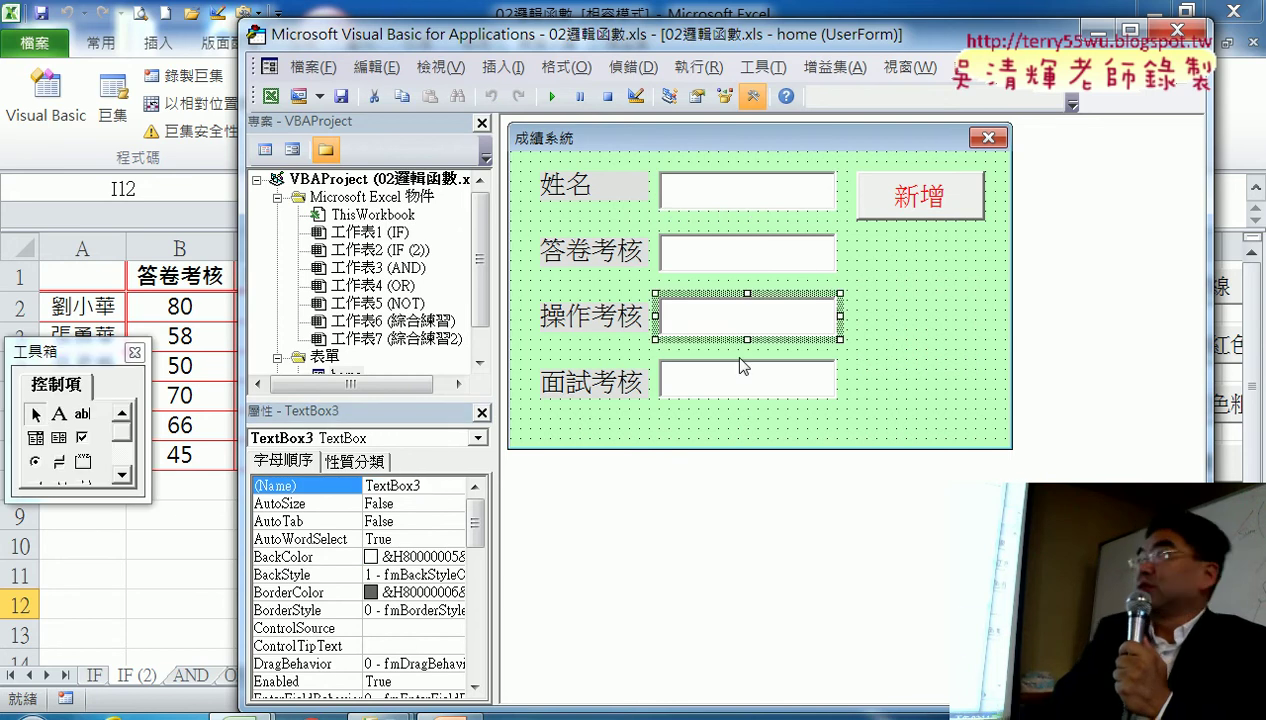
left_click(740, 385)
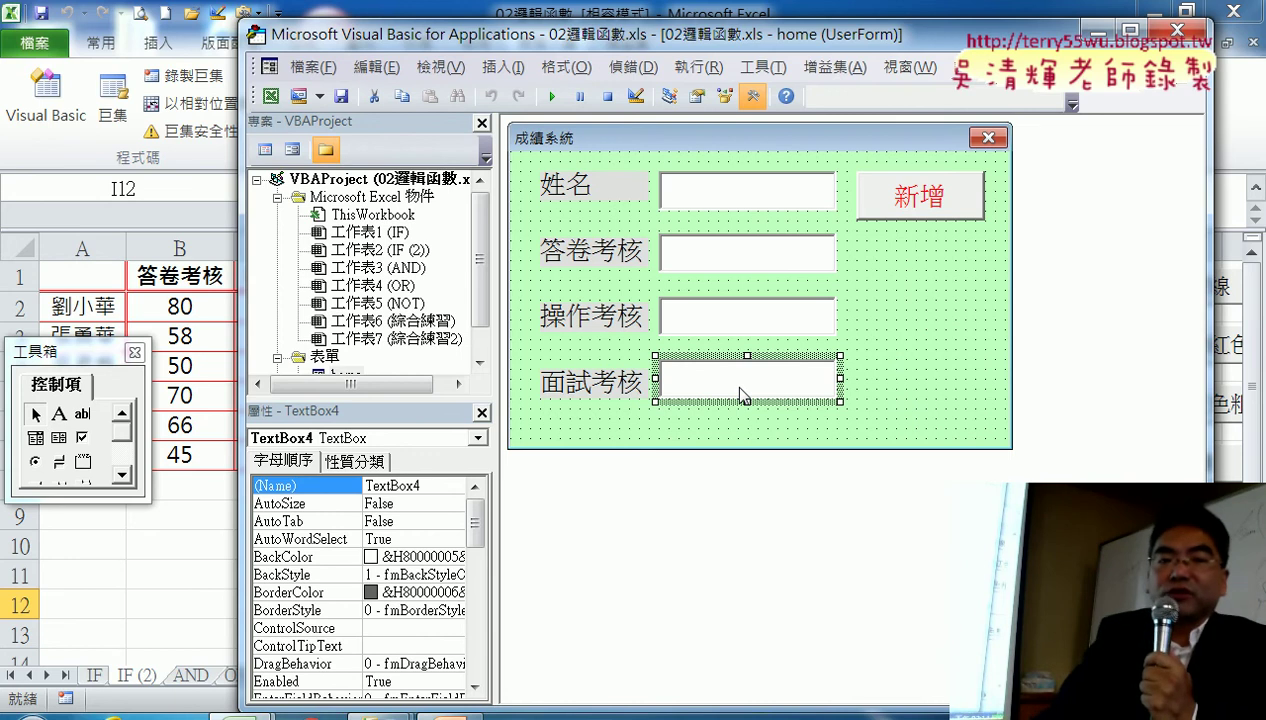
left_click(790, 196)
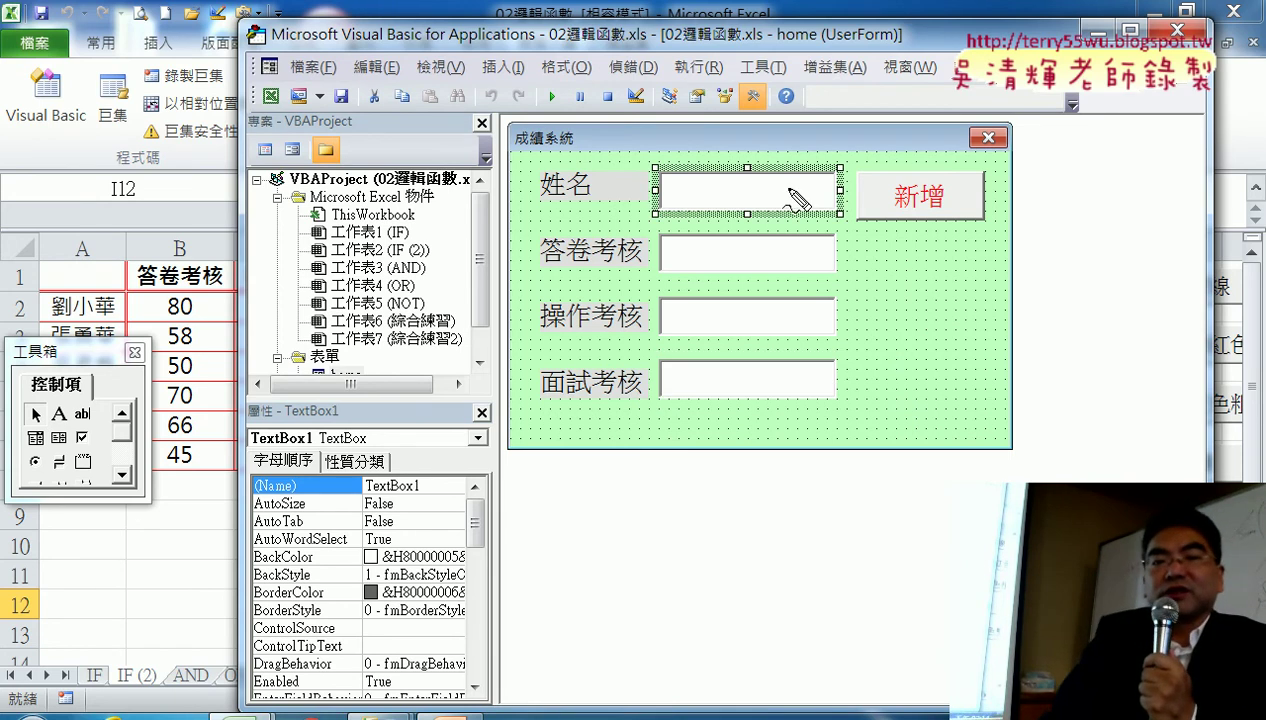
Open the empty CommandButton1_Click code for the 新增 button
left_click_drag(800, 231, 760, 240)
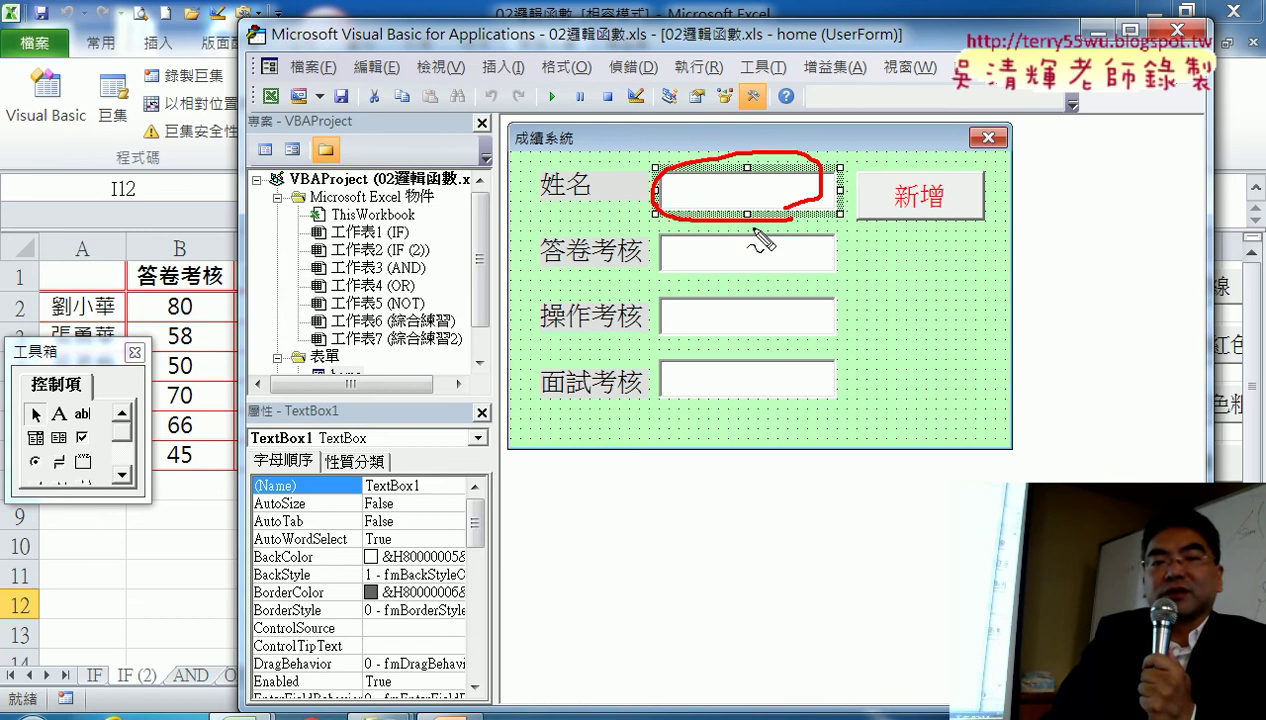
left_click_drag(421, 504, 330, 516)
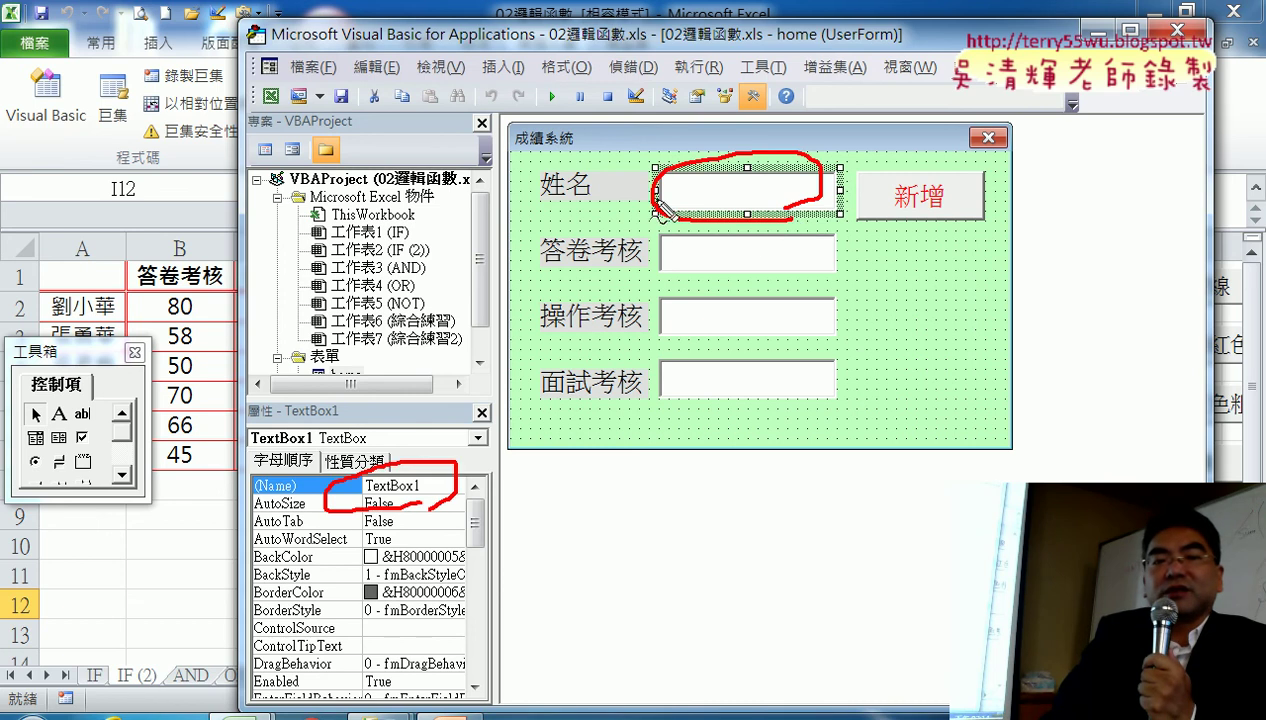
left_click_drag(652, 182, 358, 492)
left_click_drag(345, 445, 356, 495)
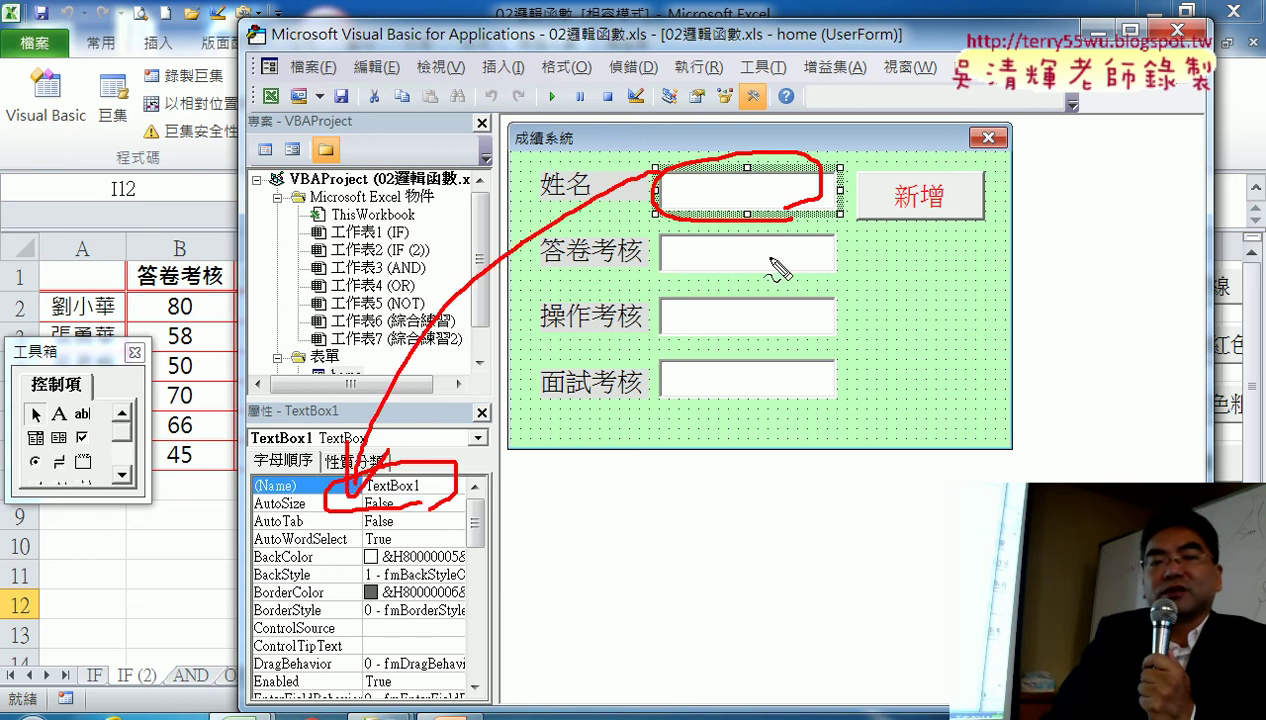
mouse_move(778, 243)
left_mouse_down()
mouse_move(808, 265)
mouse_move(800, 350)
mouse_move(832, 398)
mouse_move(800, 440)
left_mouse_up()
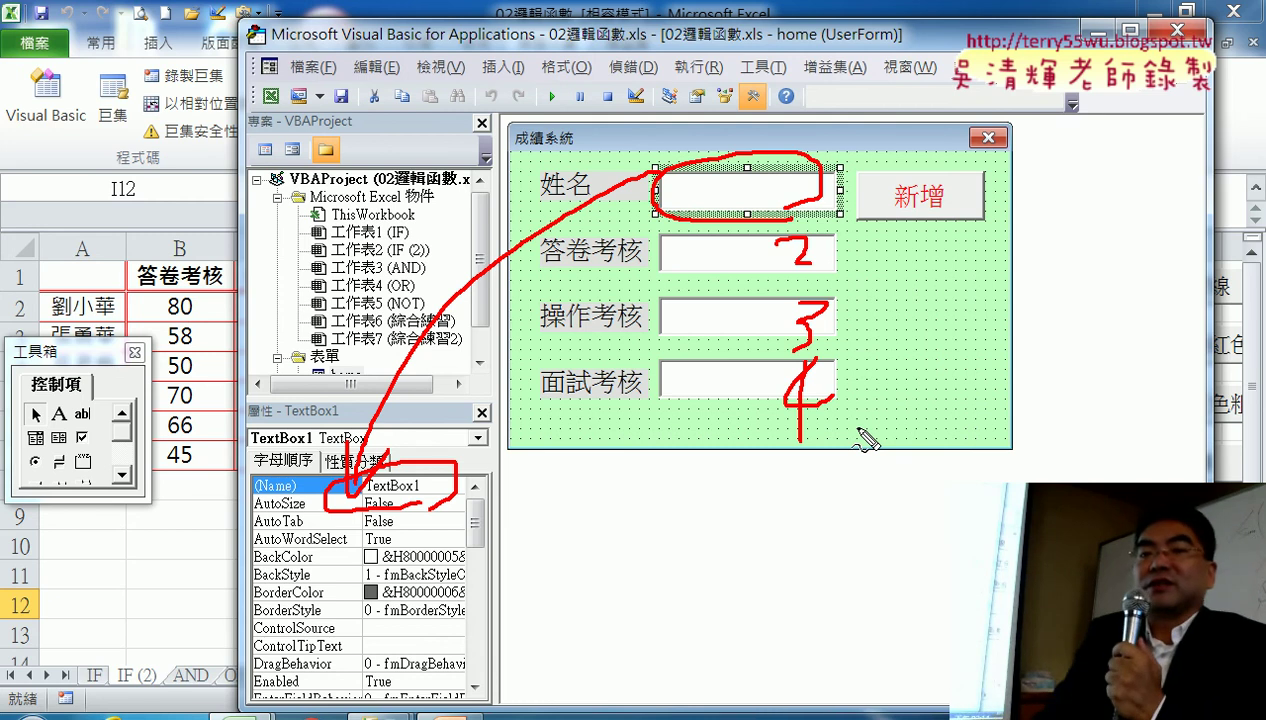
mouse_move(810, 176)
left_mouse_down()
mouse_move(770, 200)
mouse_move(771, 232)
left_mouse_up()
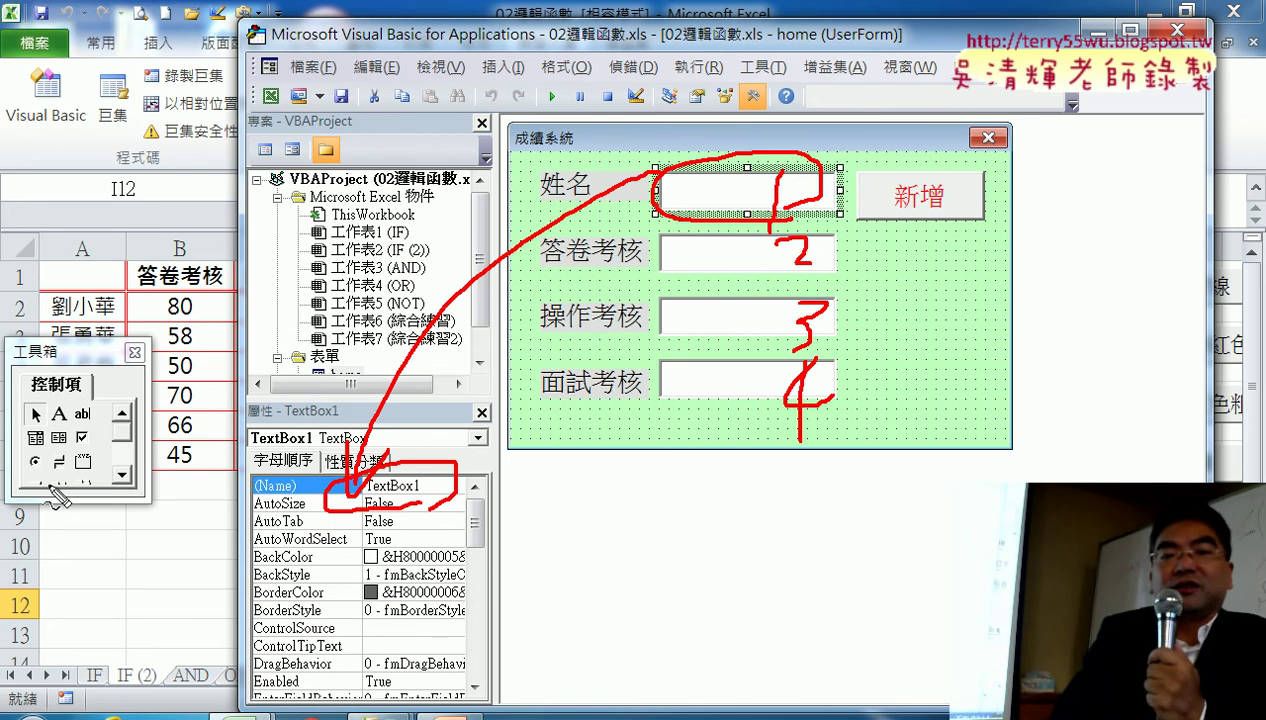
key("Escape")
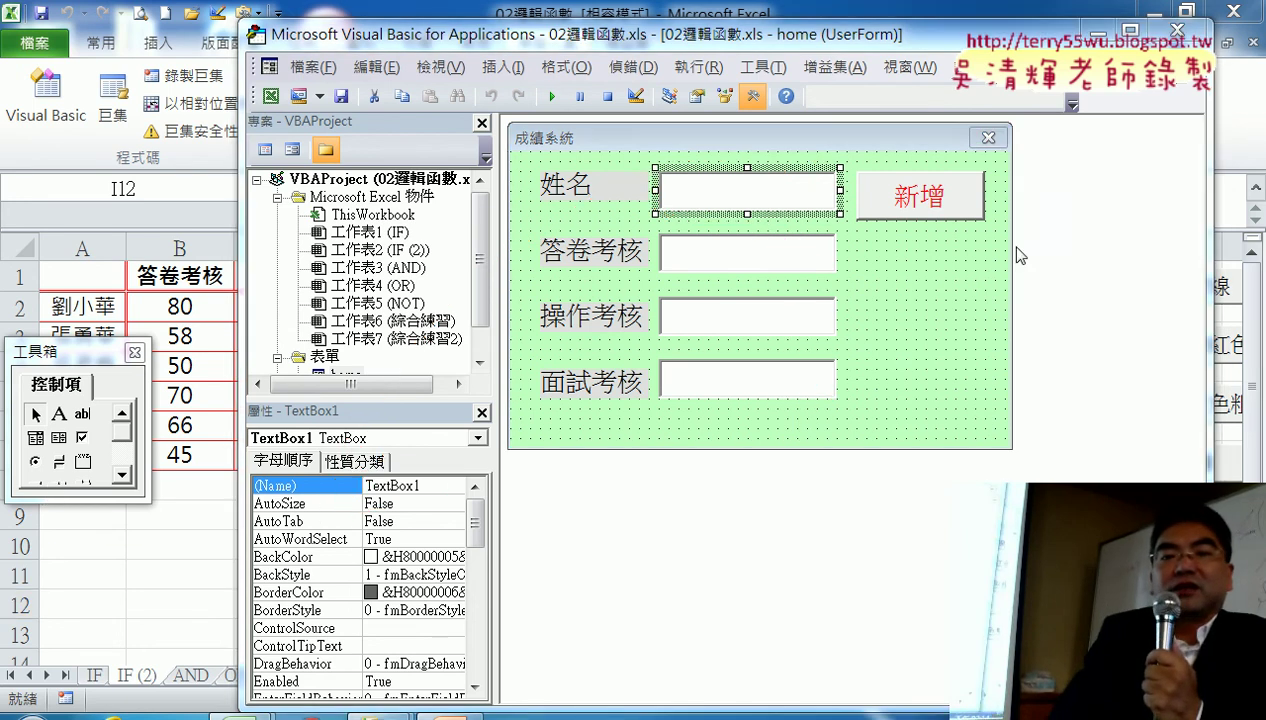
left_click(938, 206)
double_click(938, 206)
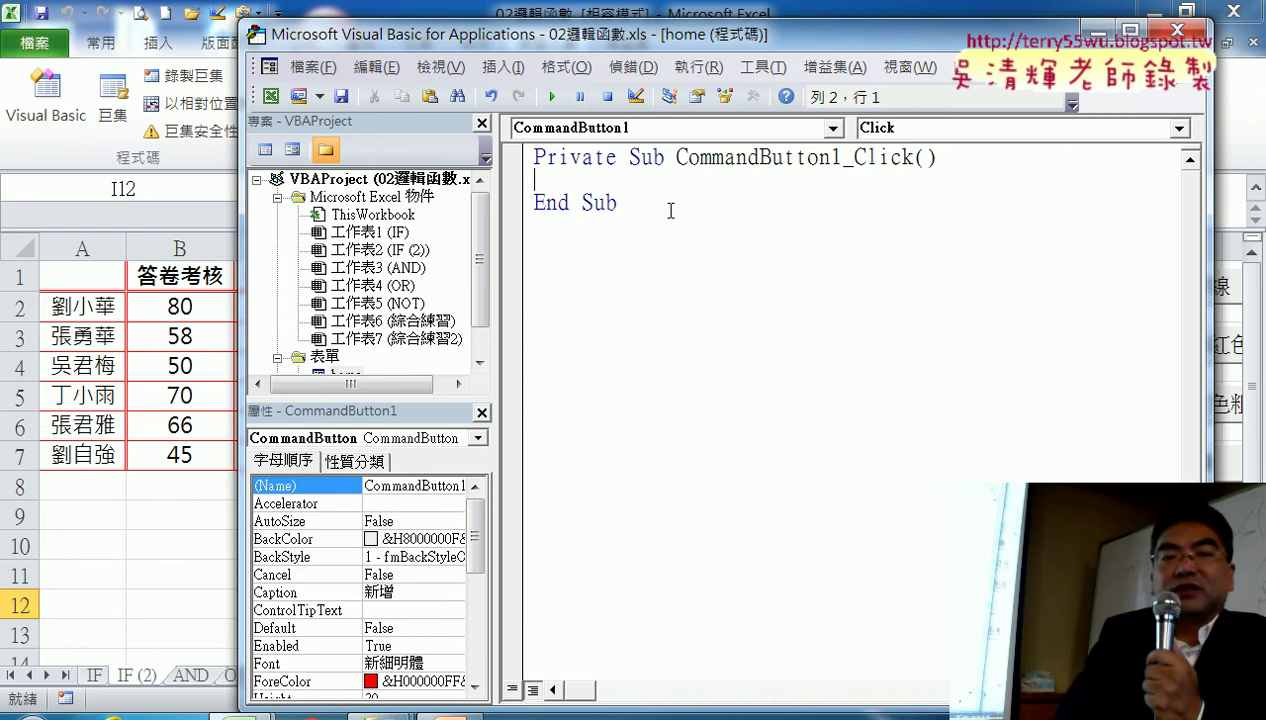
Enter r = Range("A2").End(xlDown).Row + 1 as the handler's first line
key("Tab")
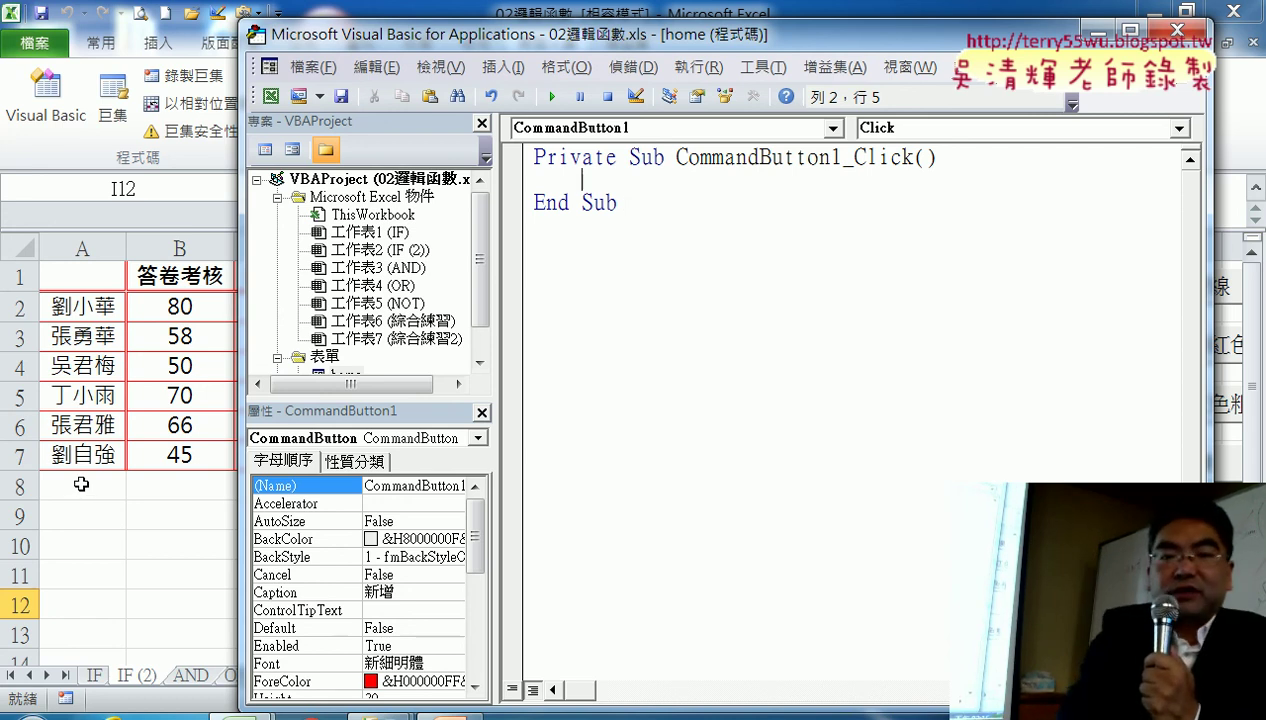
type("r=ra")
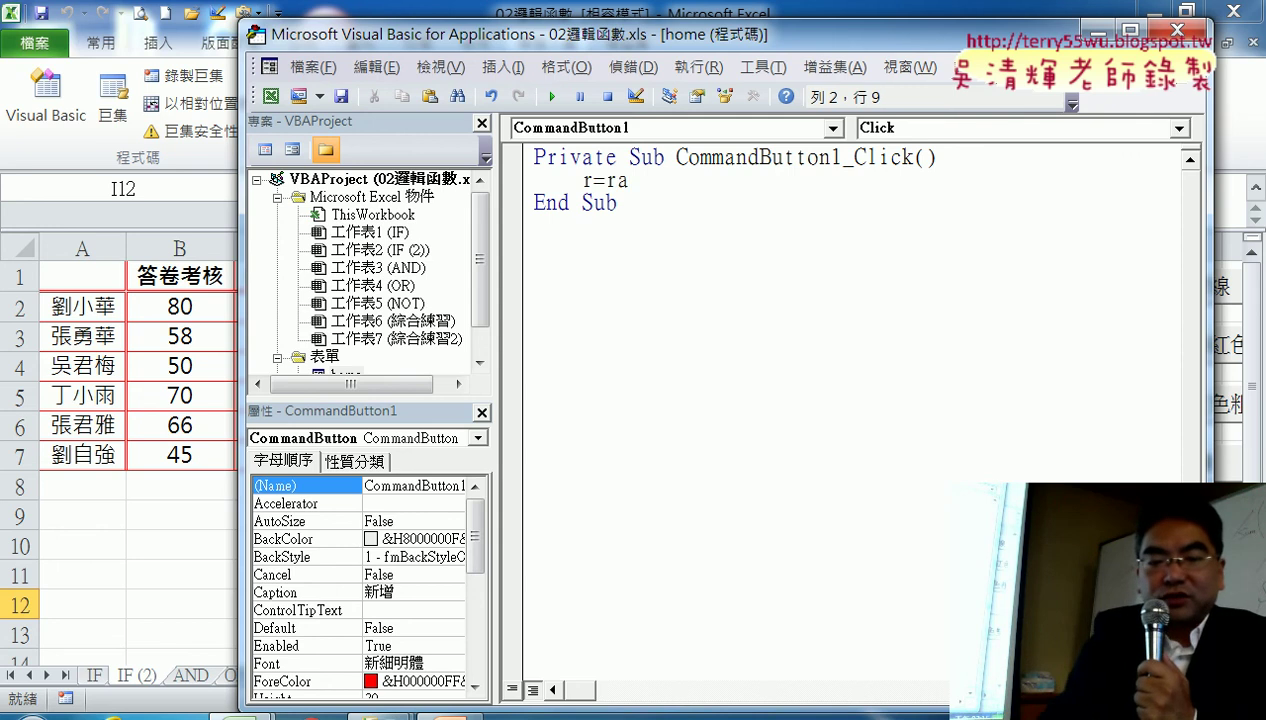
type("nge(")
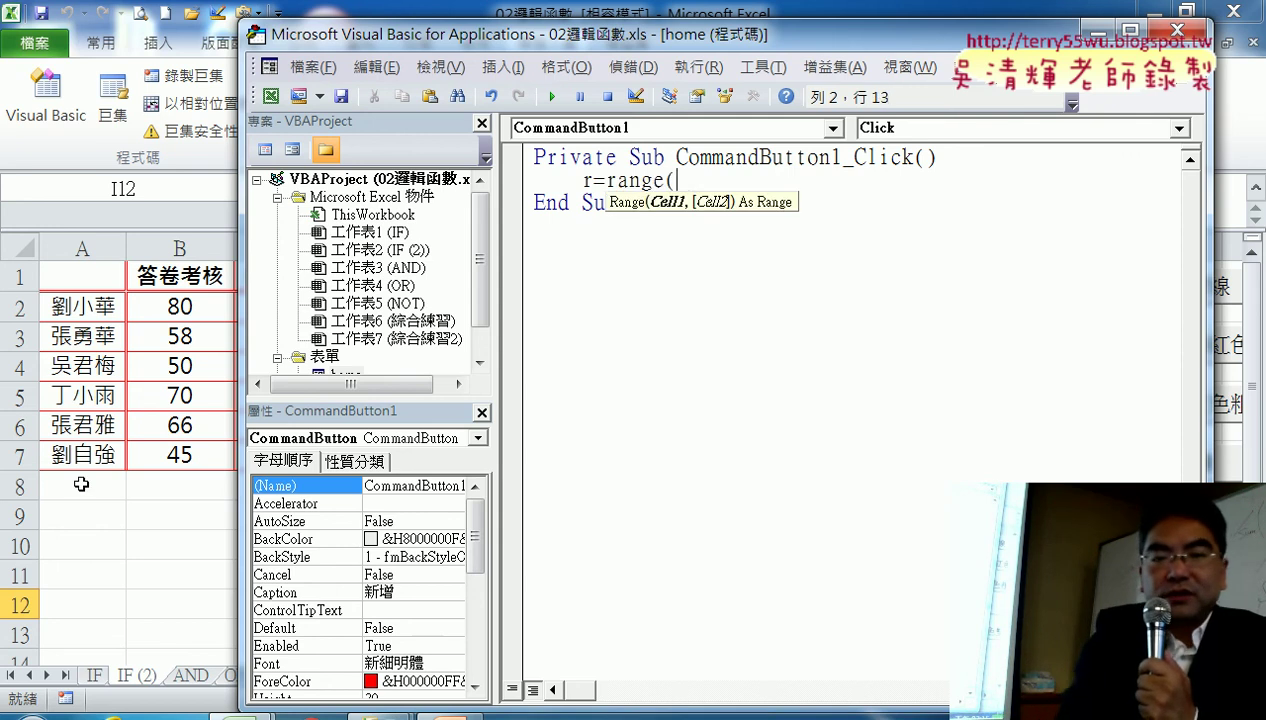
type("\"A2")
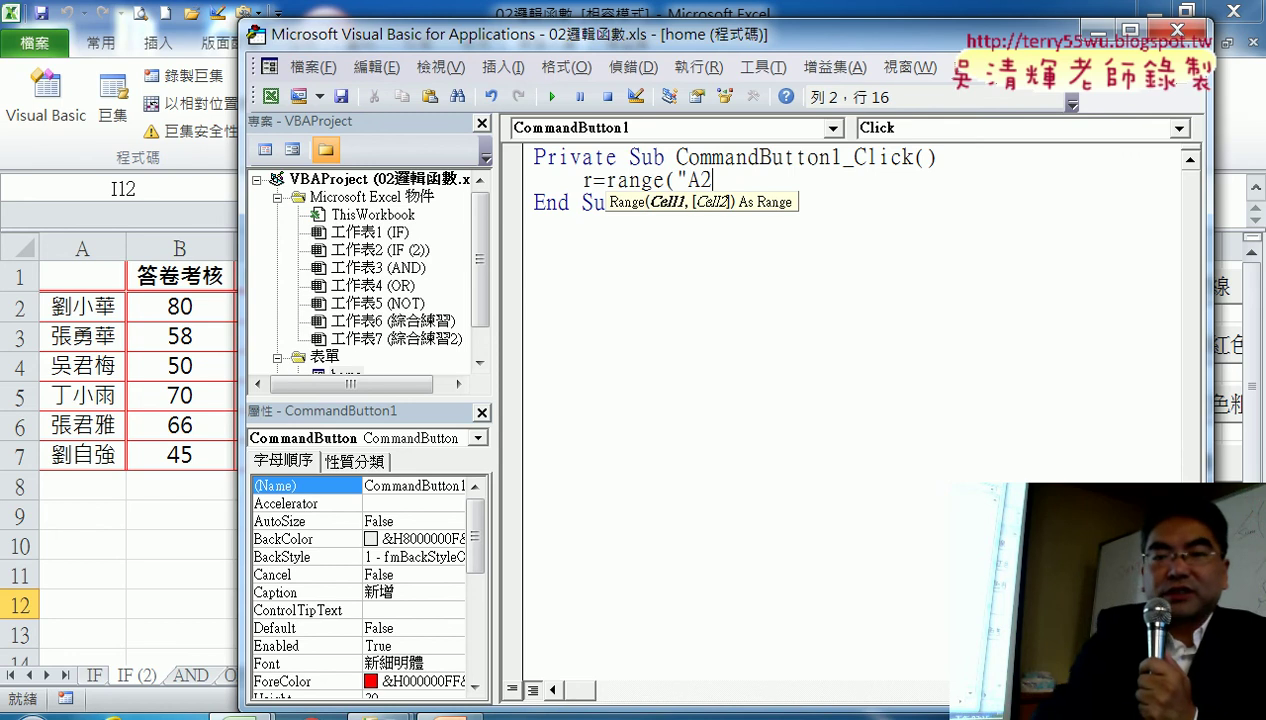
type("\")")
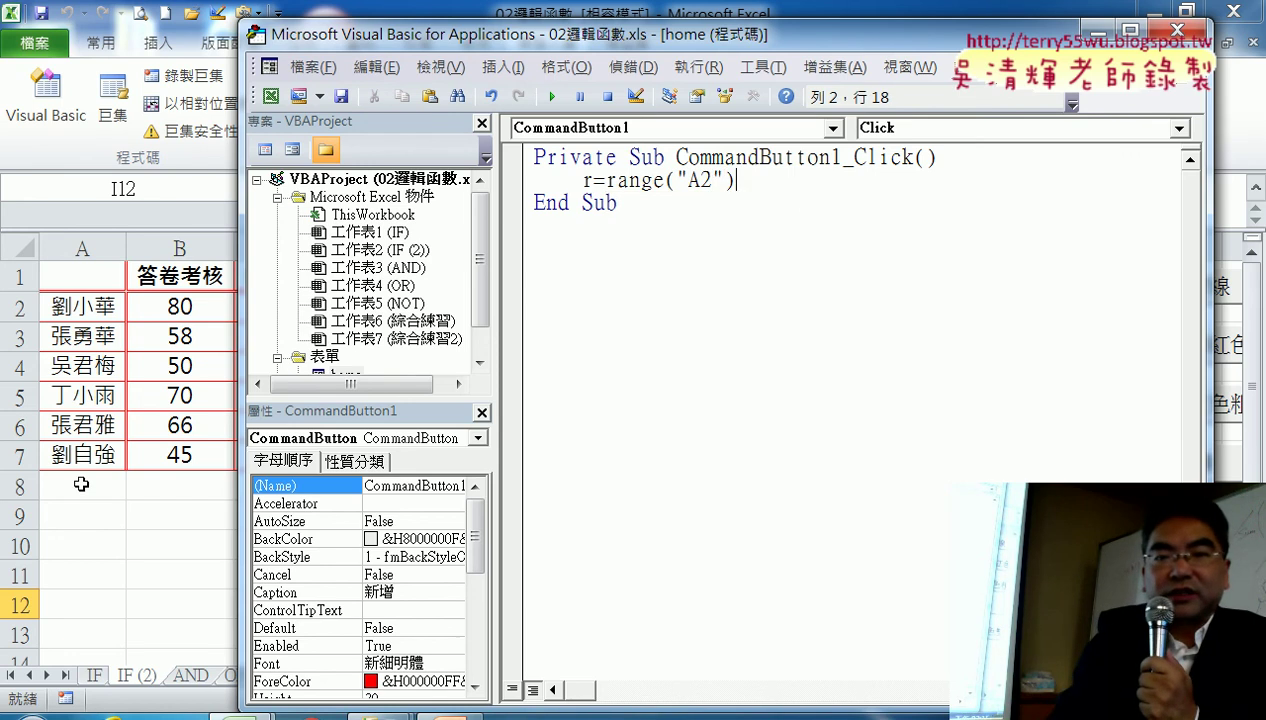
type(".e")
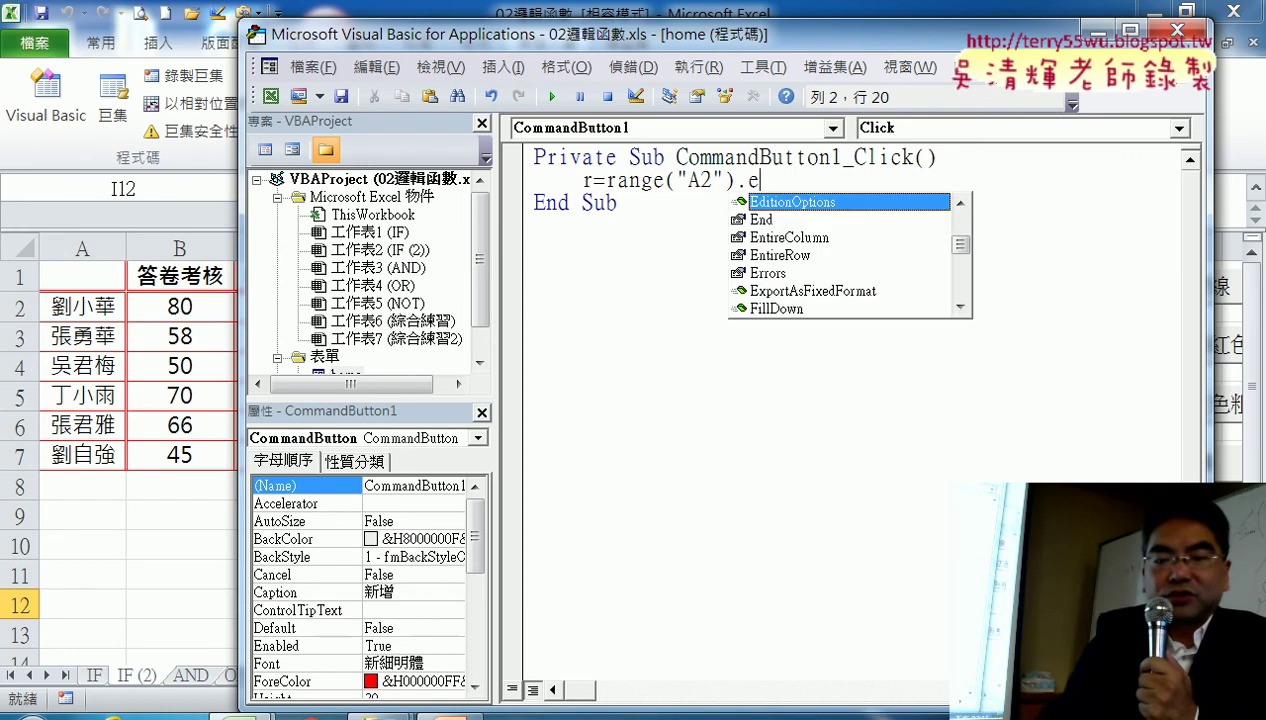
type("nd ")
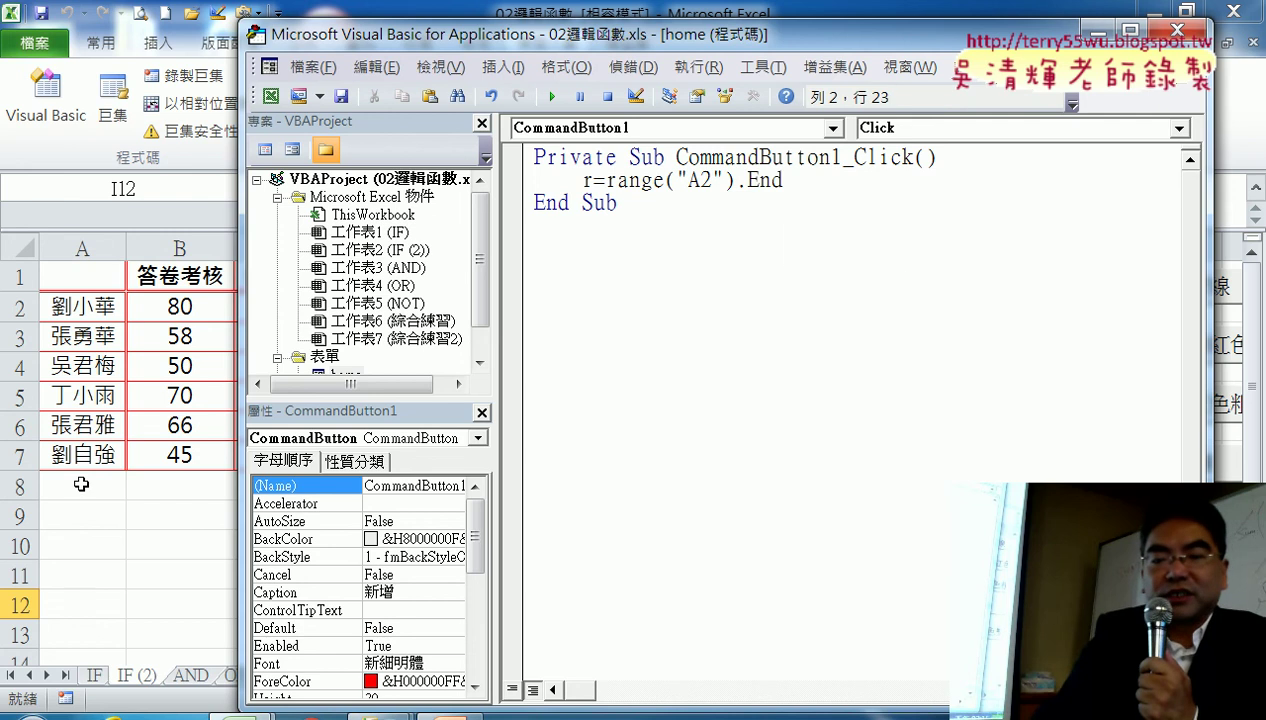
type("(")
type("xlDown ")
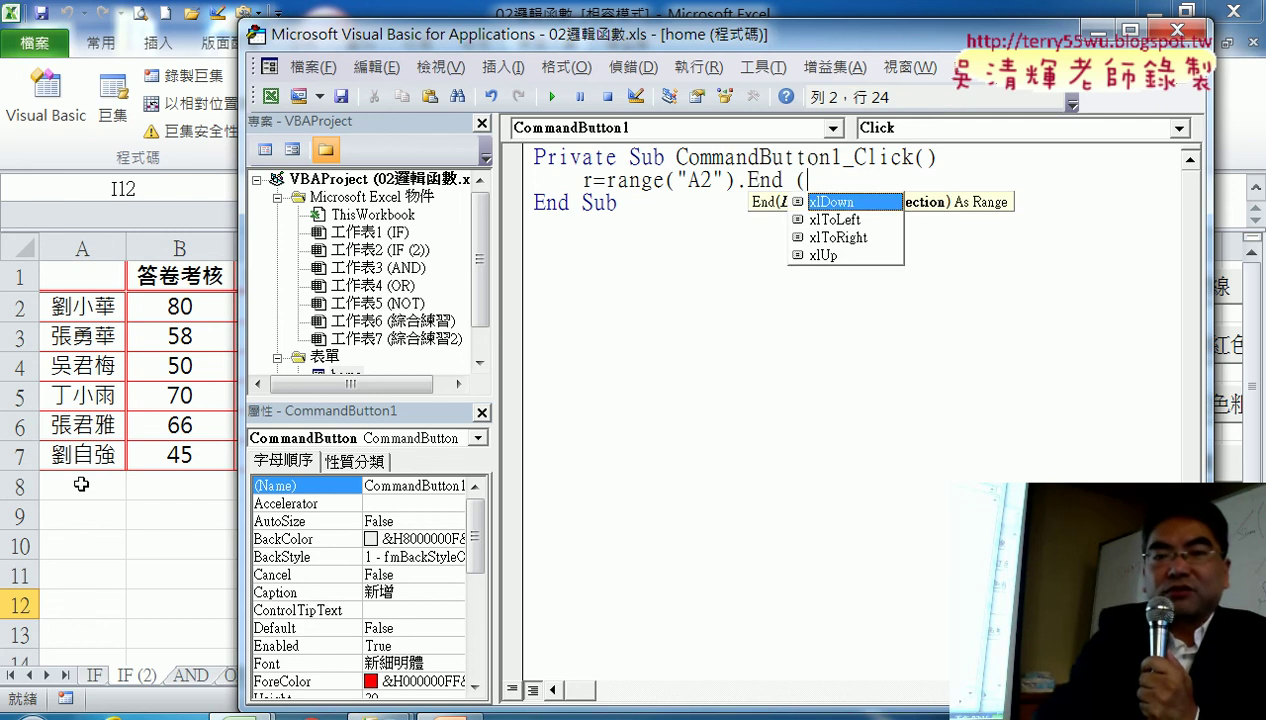
type(")")
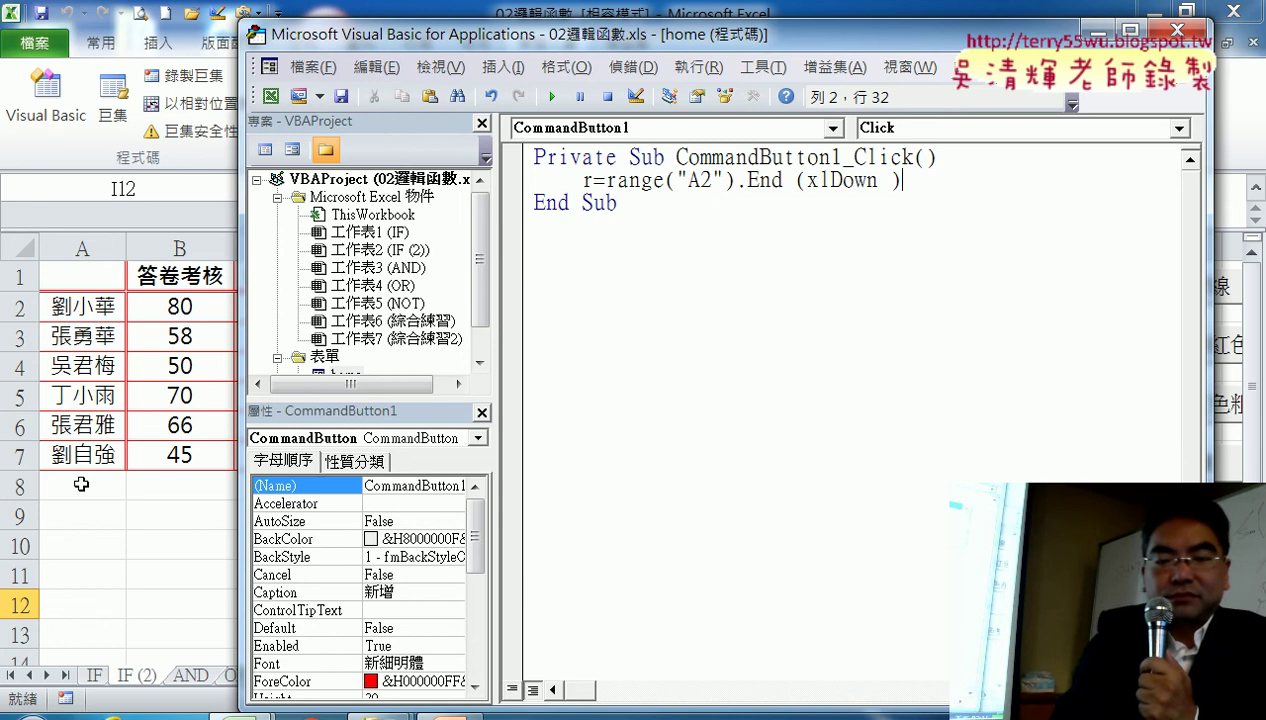
type(".ro")
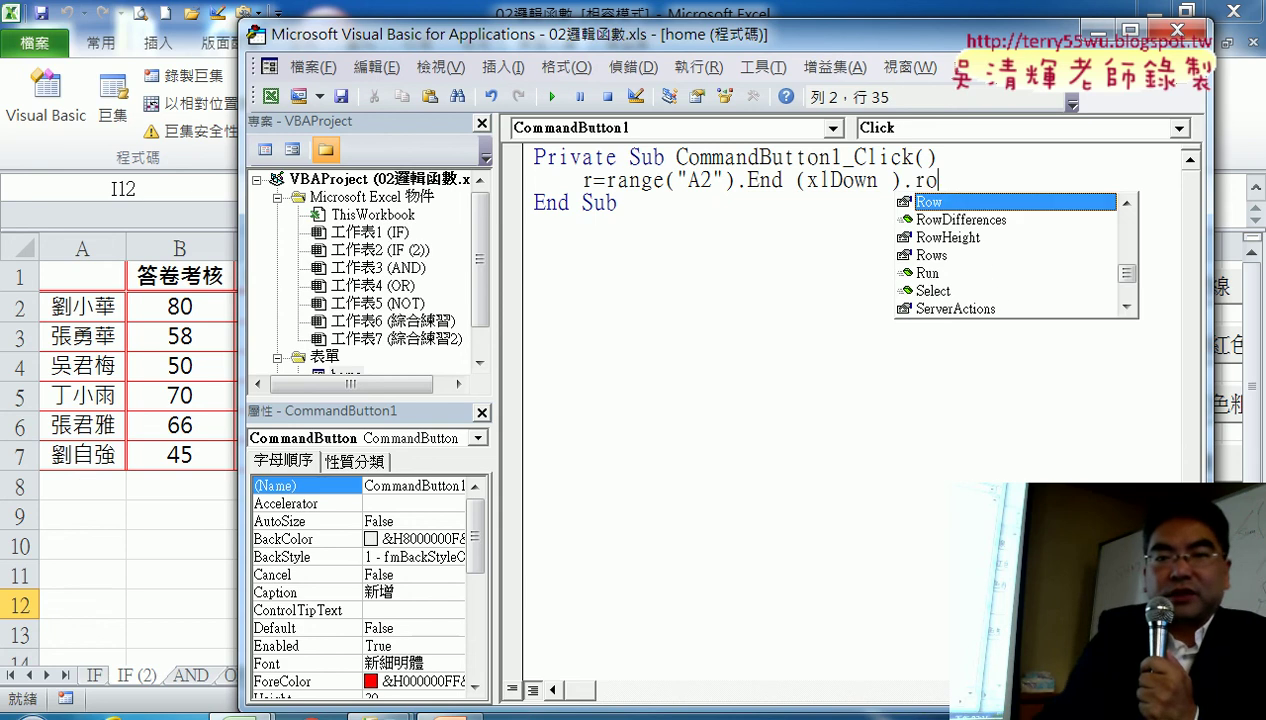
key("Return")
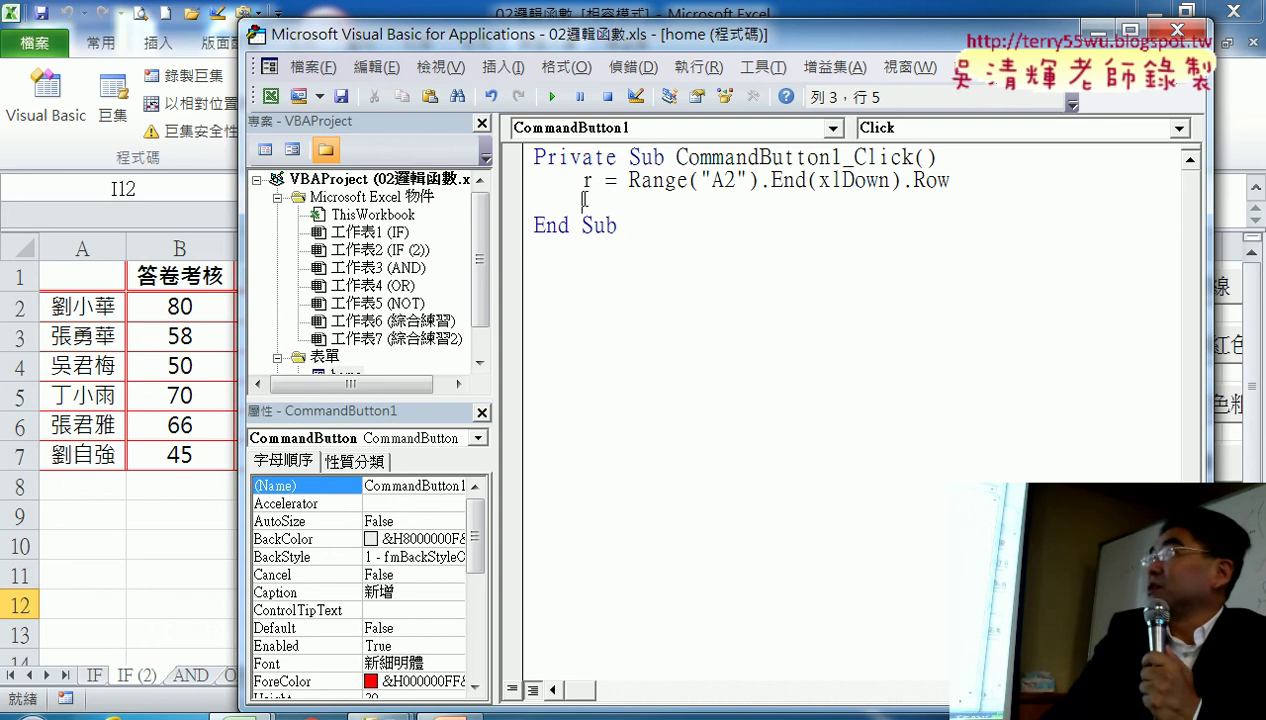
left_click_drag(627, 180, 968, 172)
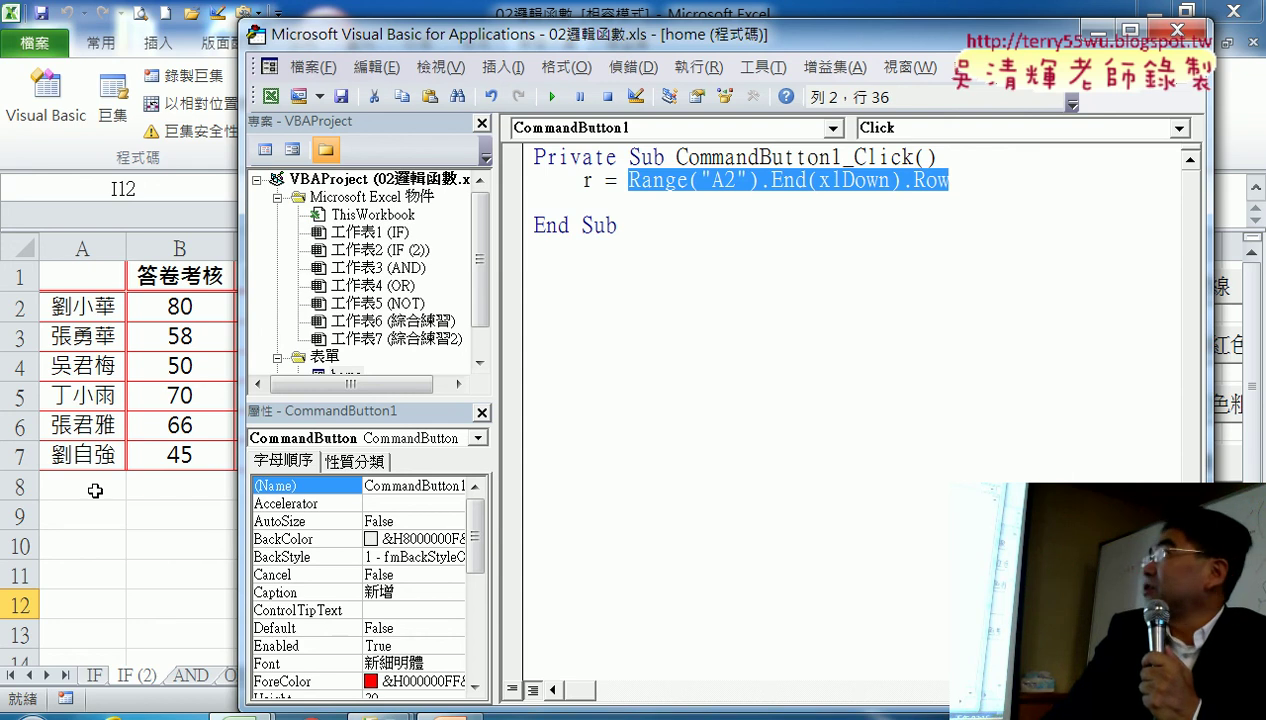
left_click(963, 181)
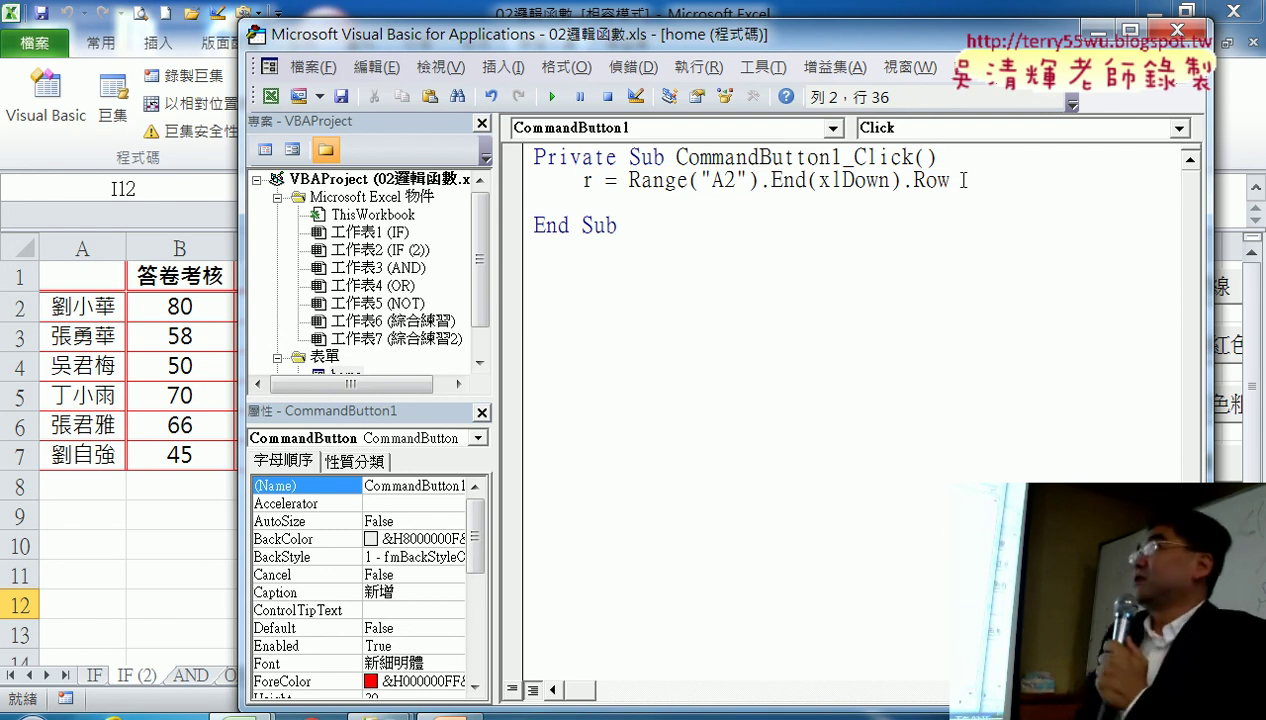
type("+1")
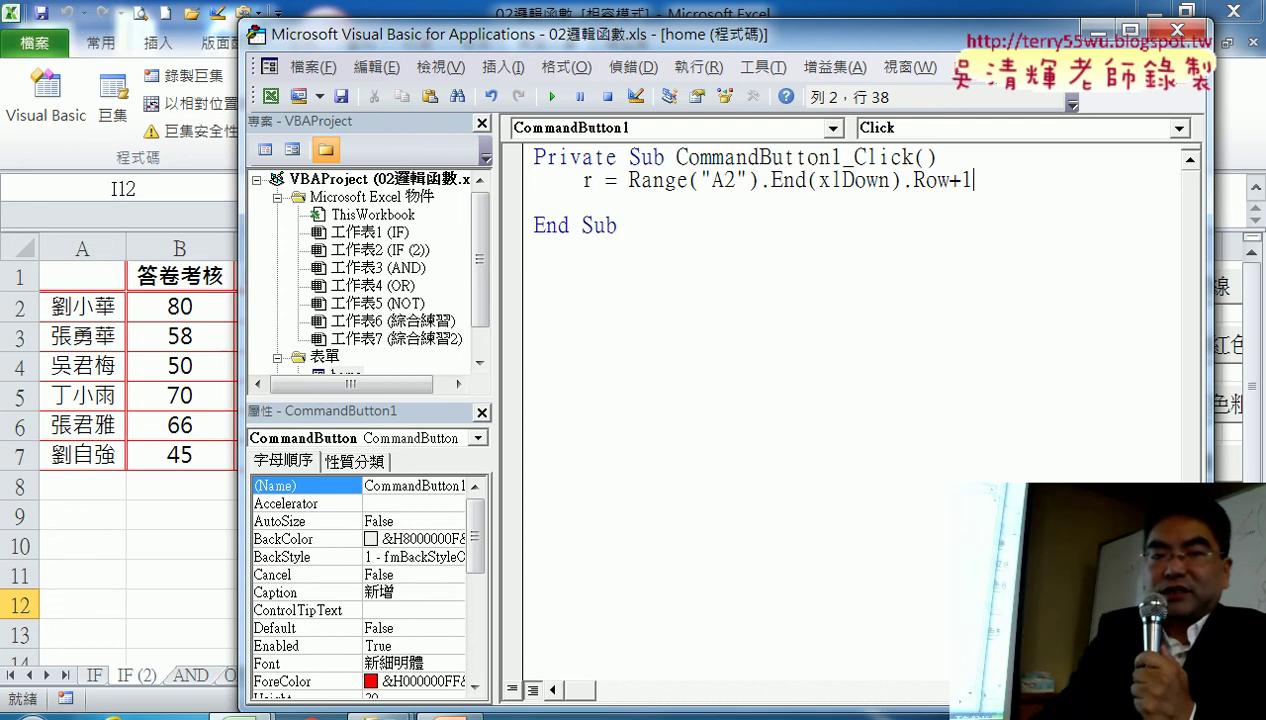
key("Return")
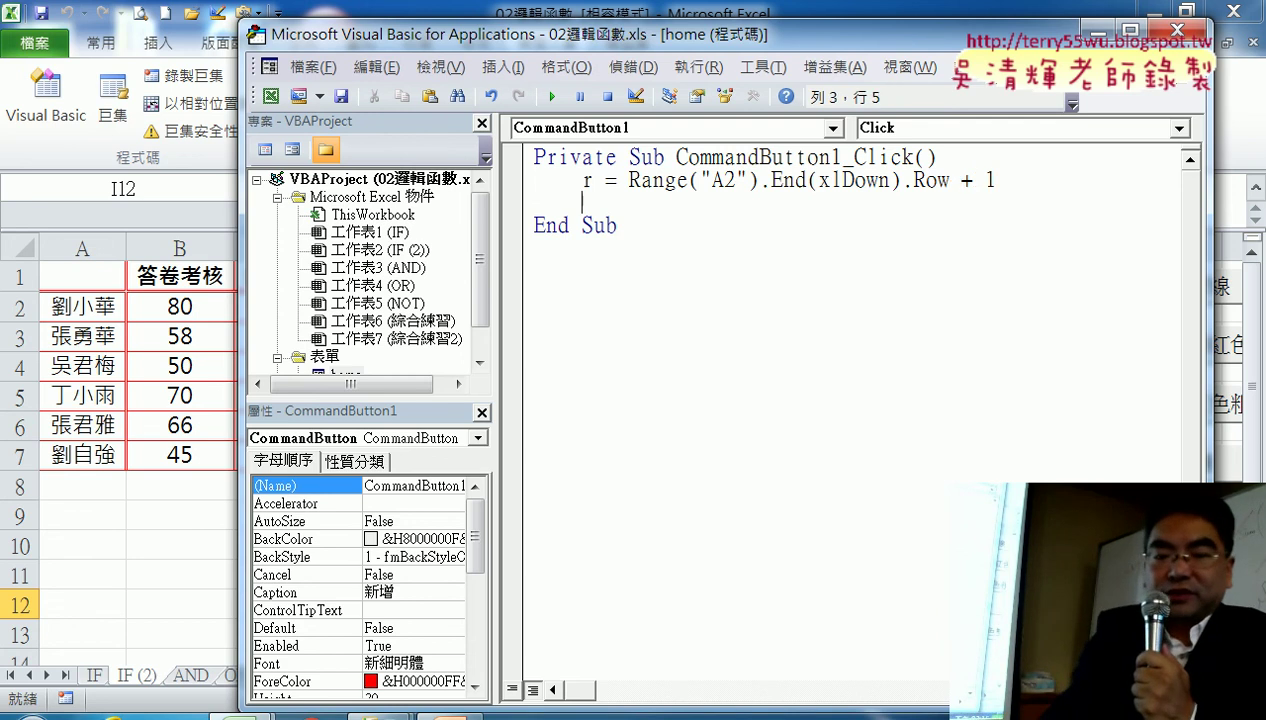
Add the line Cells(r, "A") = TextBox1.Text below the row calculation
type("ce")
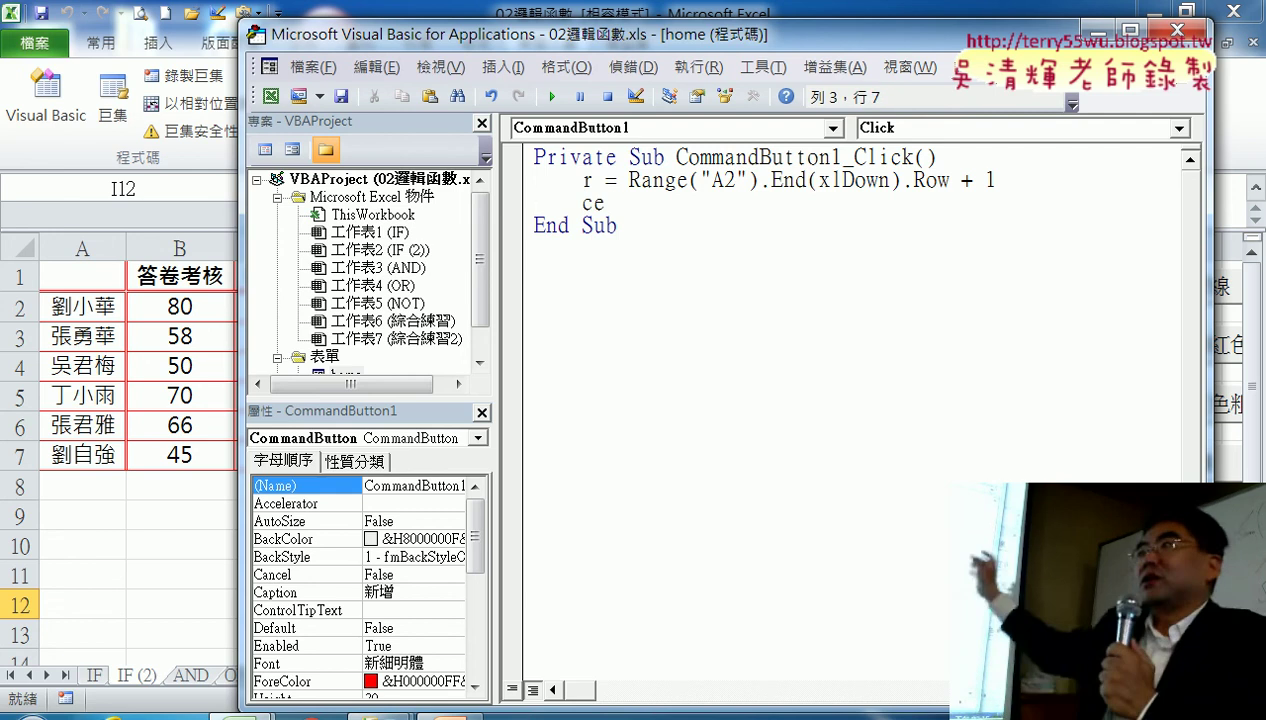
type("lls")
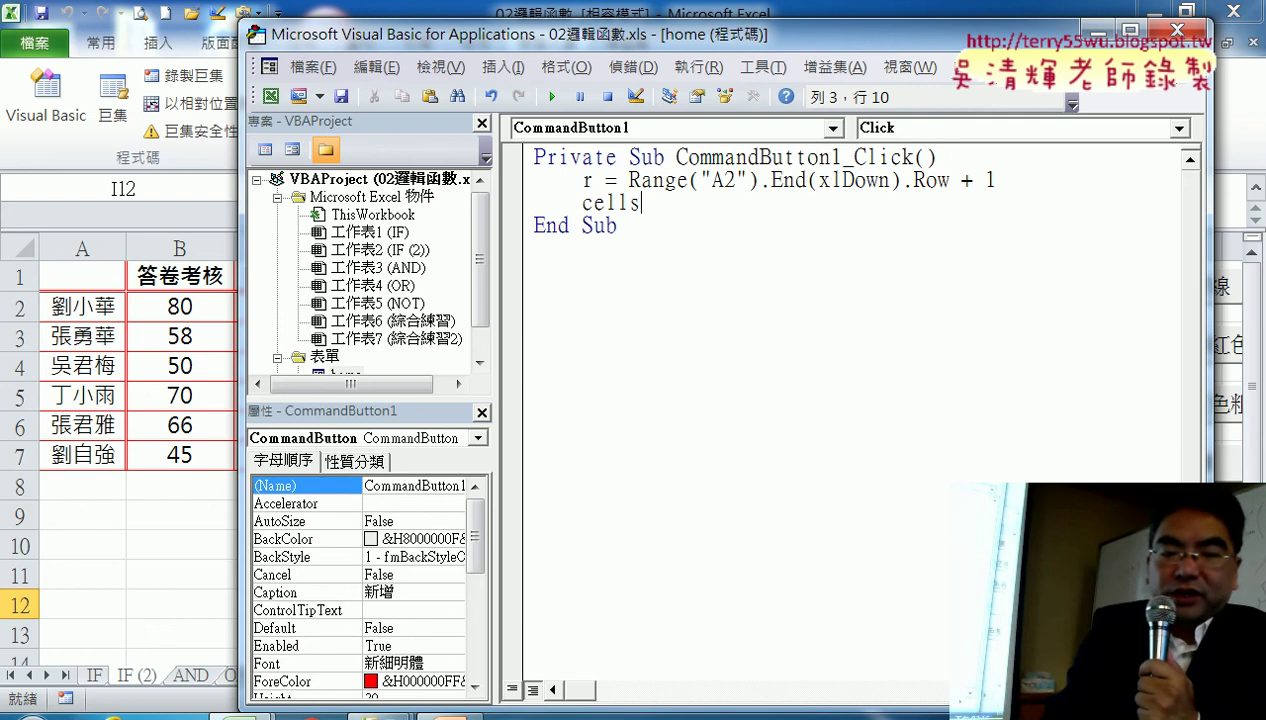
type("(r")
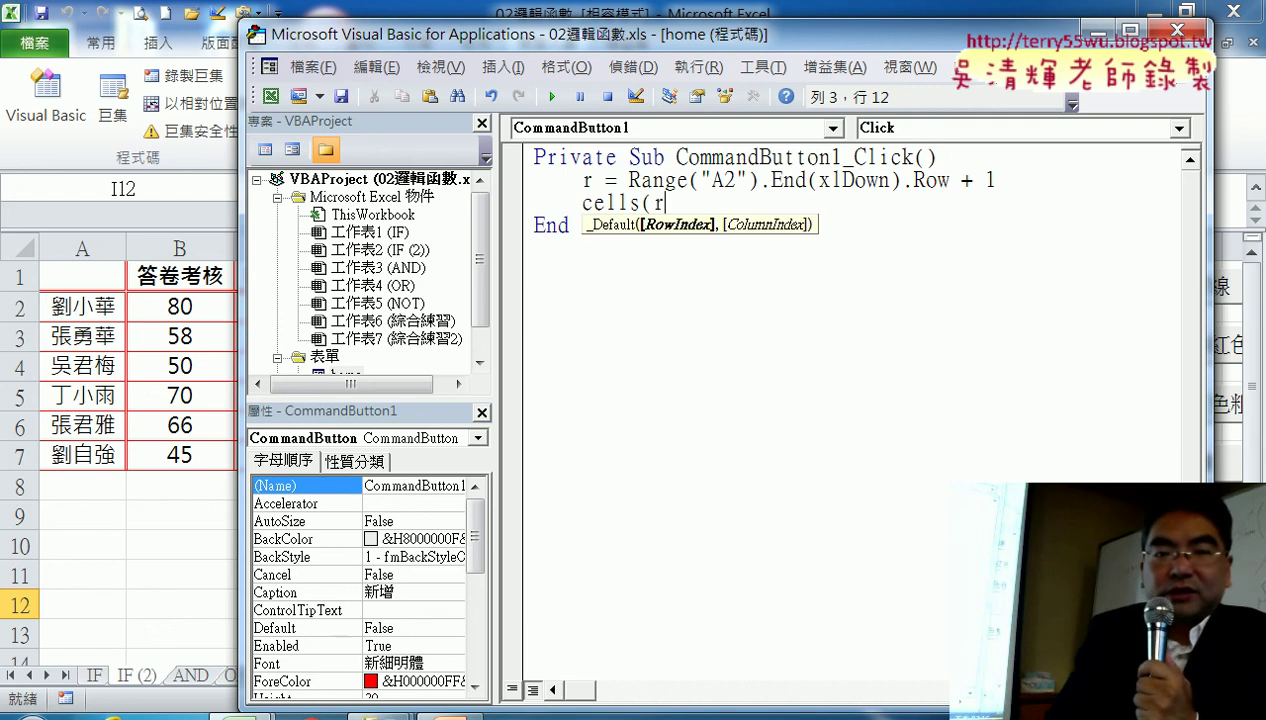
type(",")
left_click(966, 188)
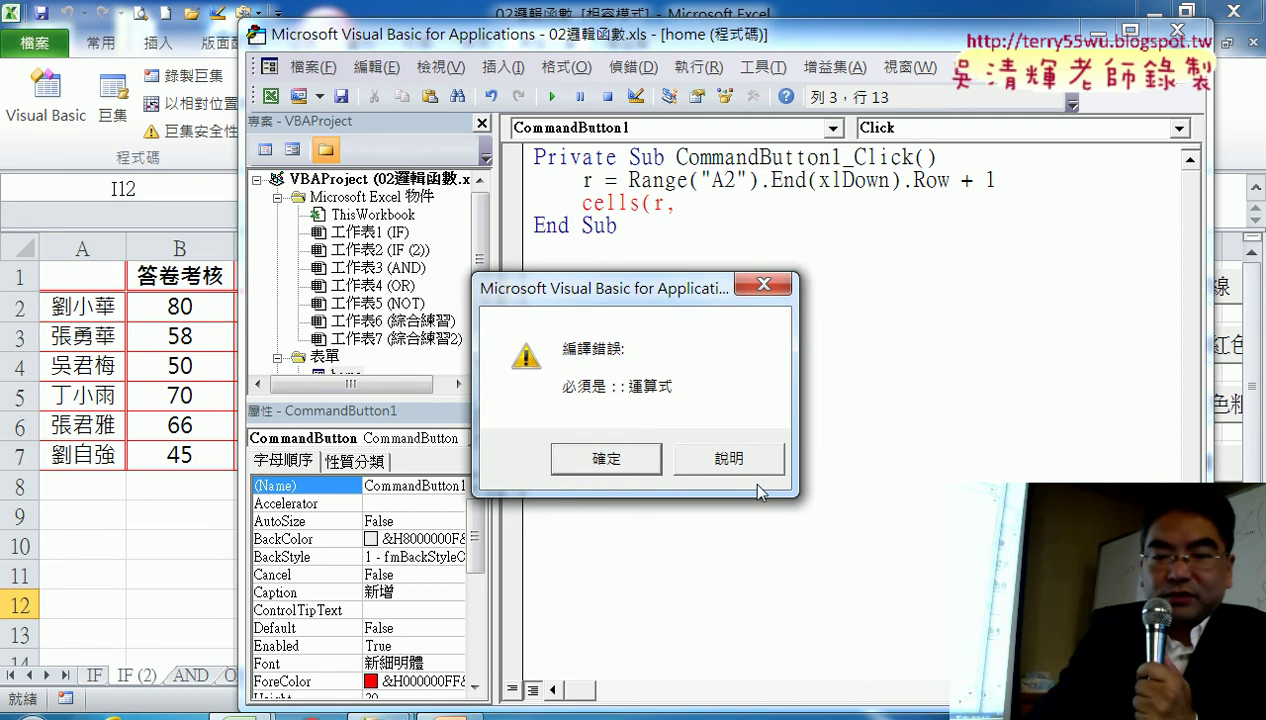
left_click(613, 455)
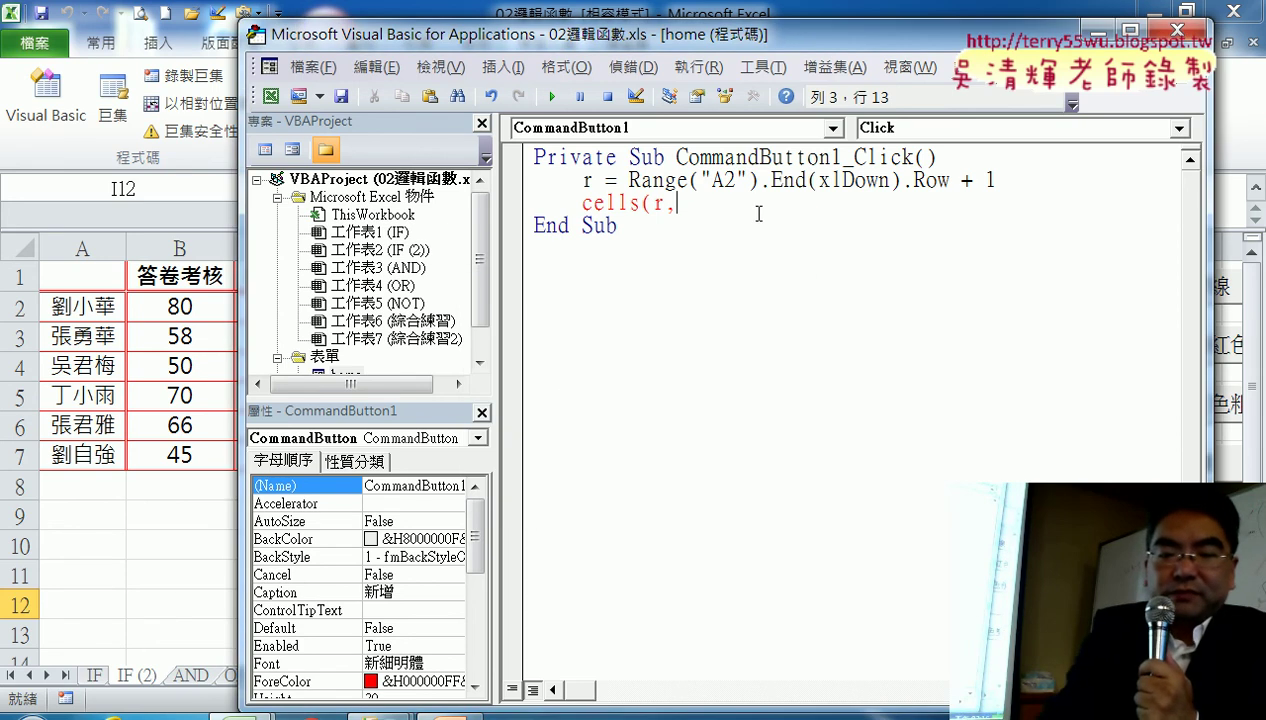
type("\"A")
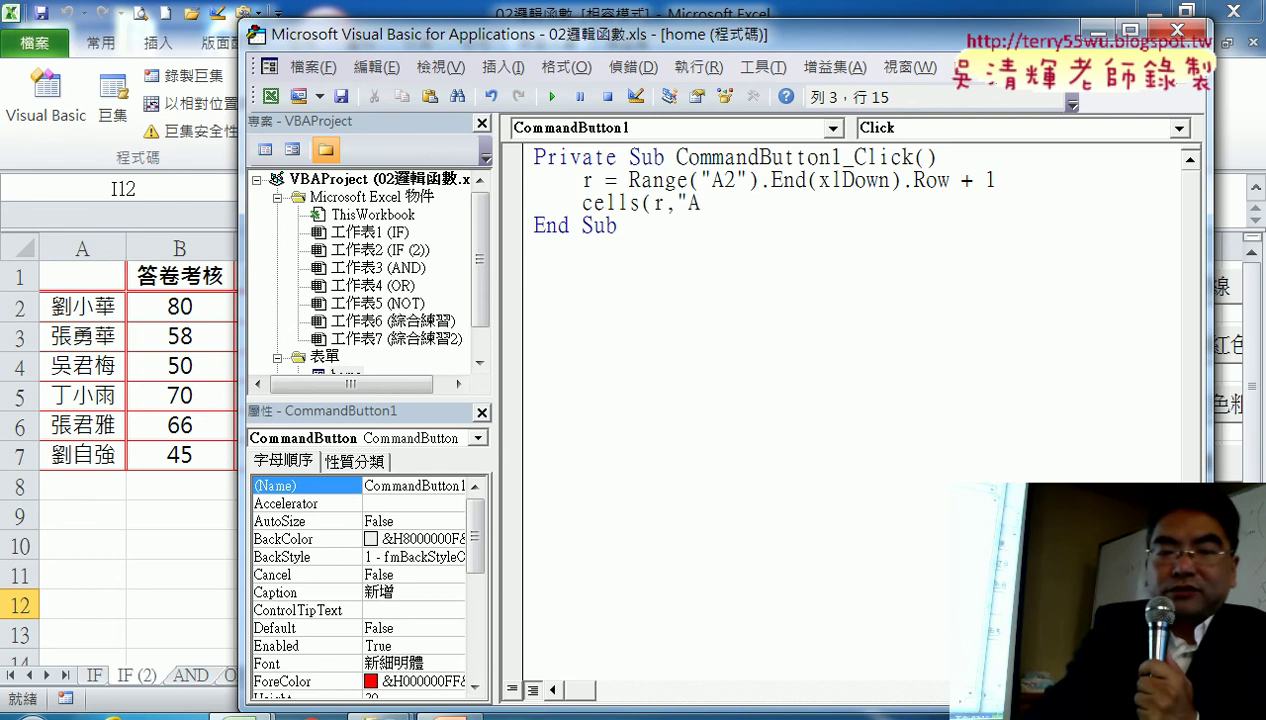
type("\")")
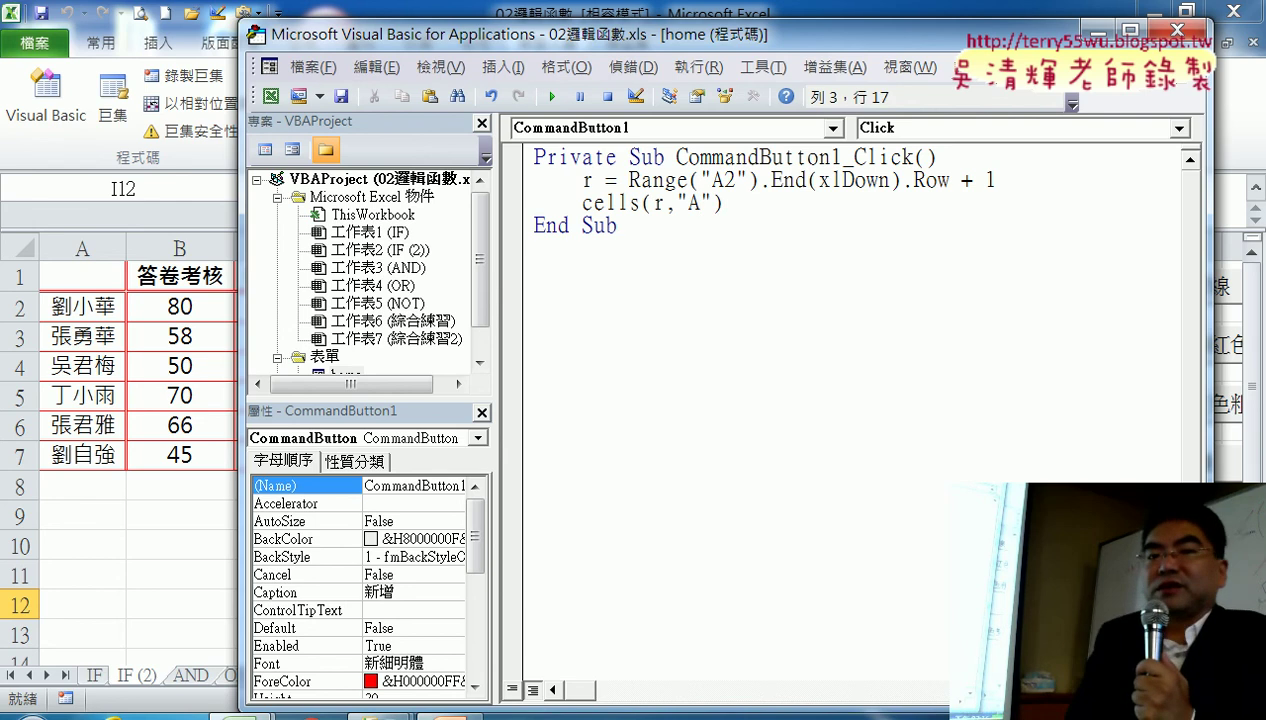
type("=")
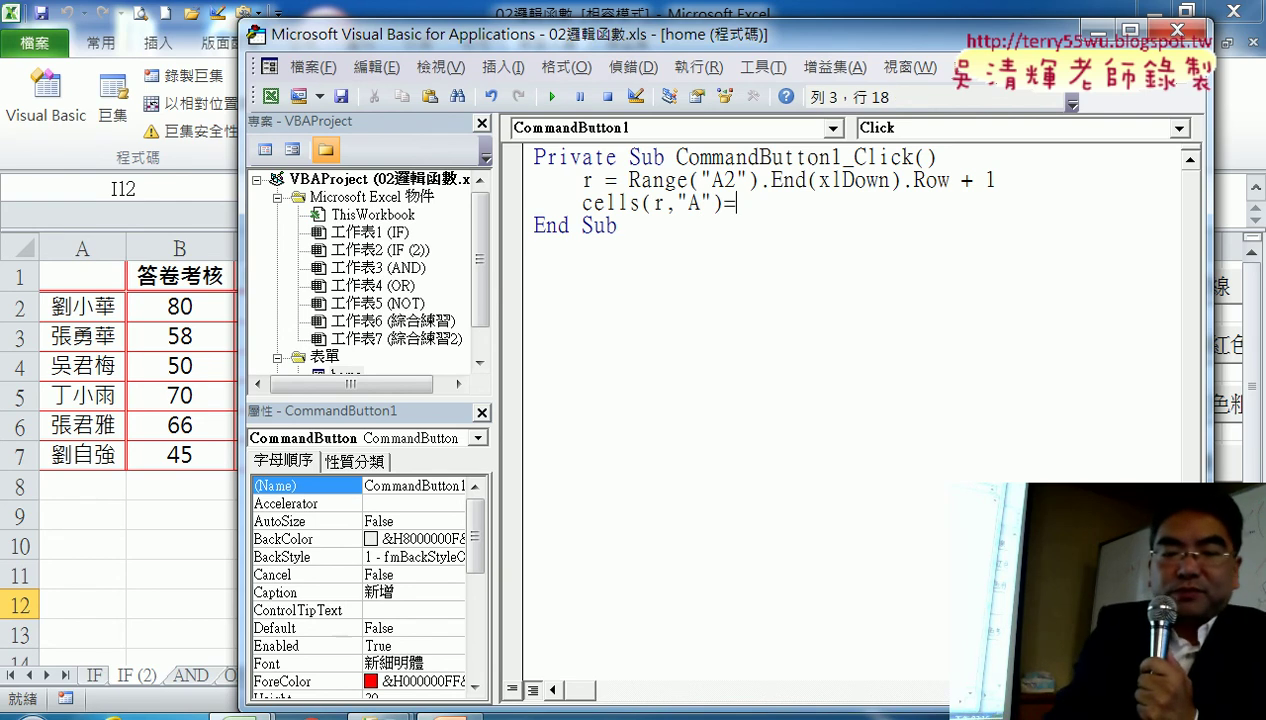
type("te")
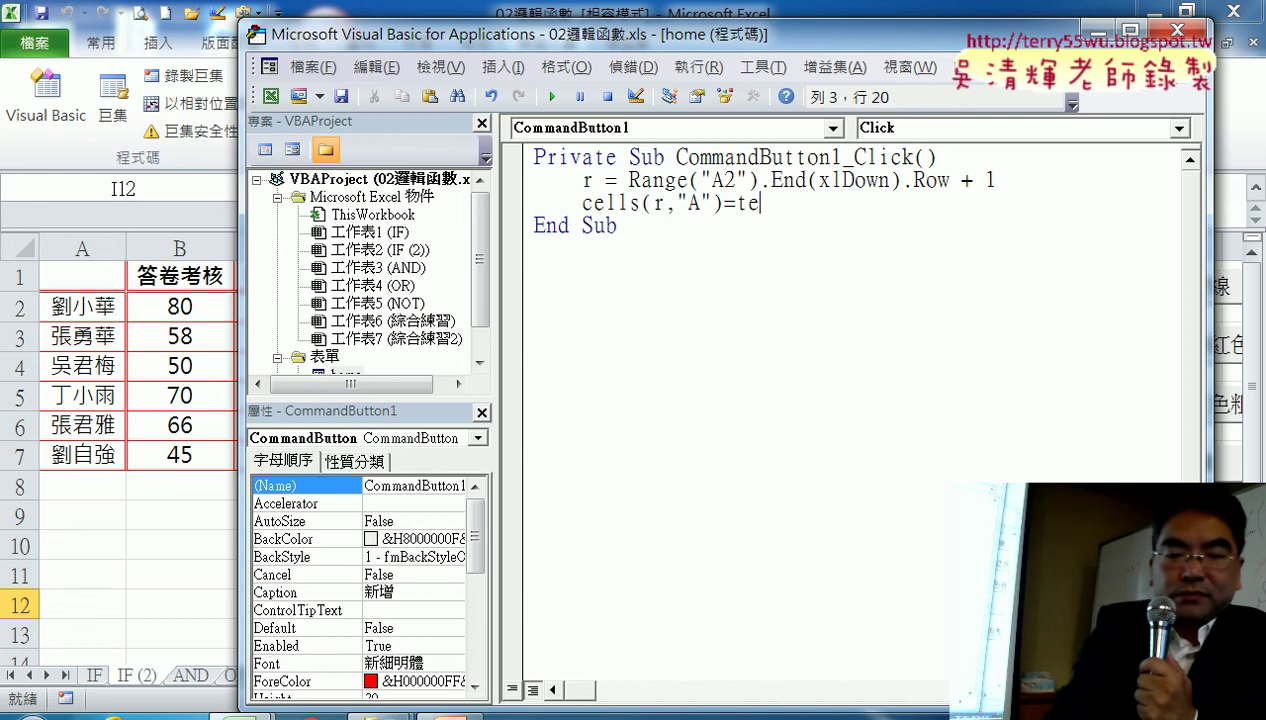
type("xtbox1")
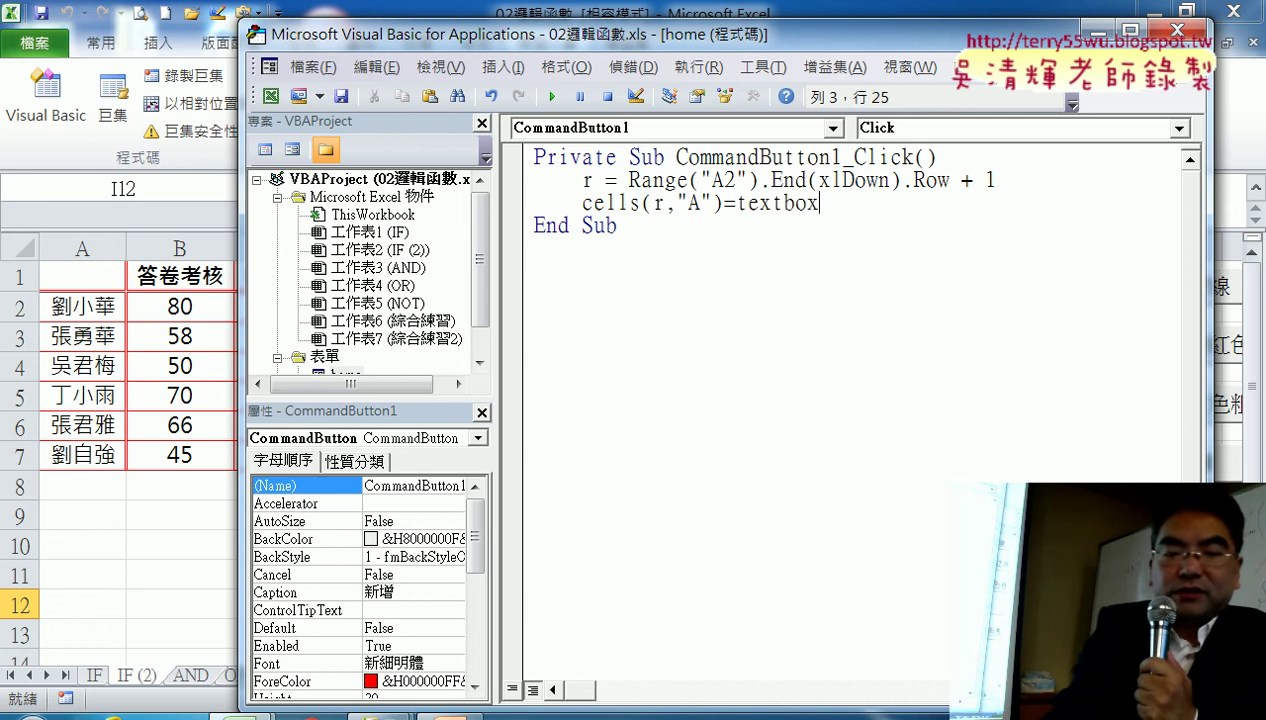
type(".")
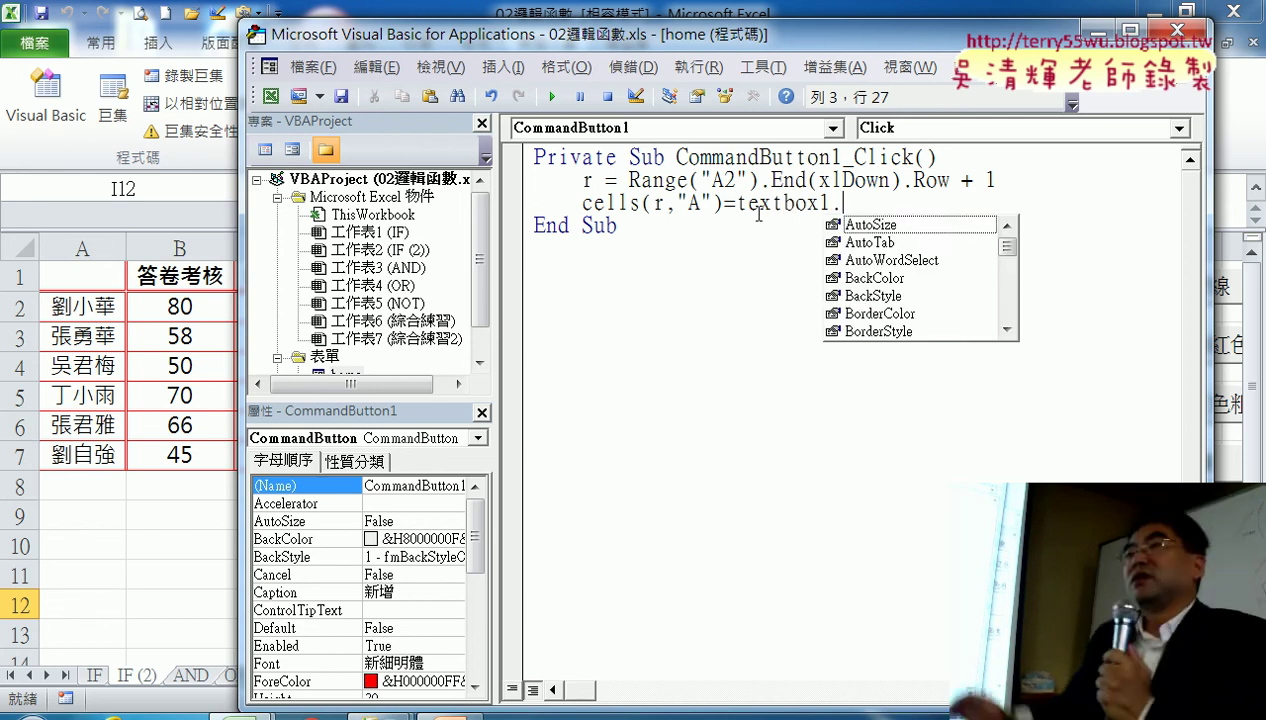
type("text")
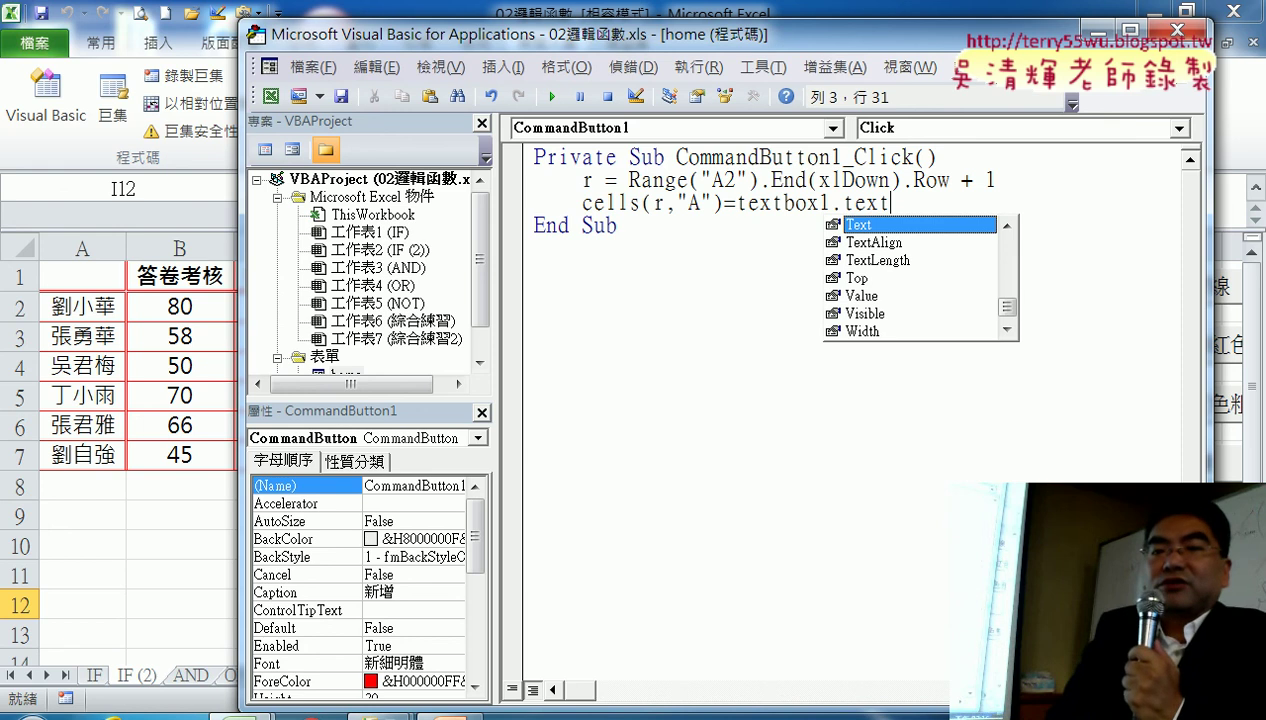
key("Return")
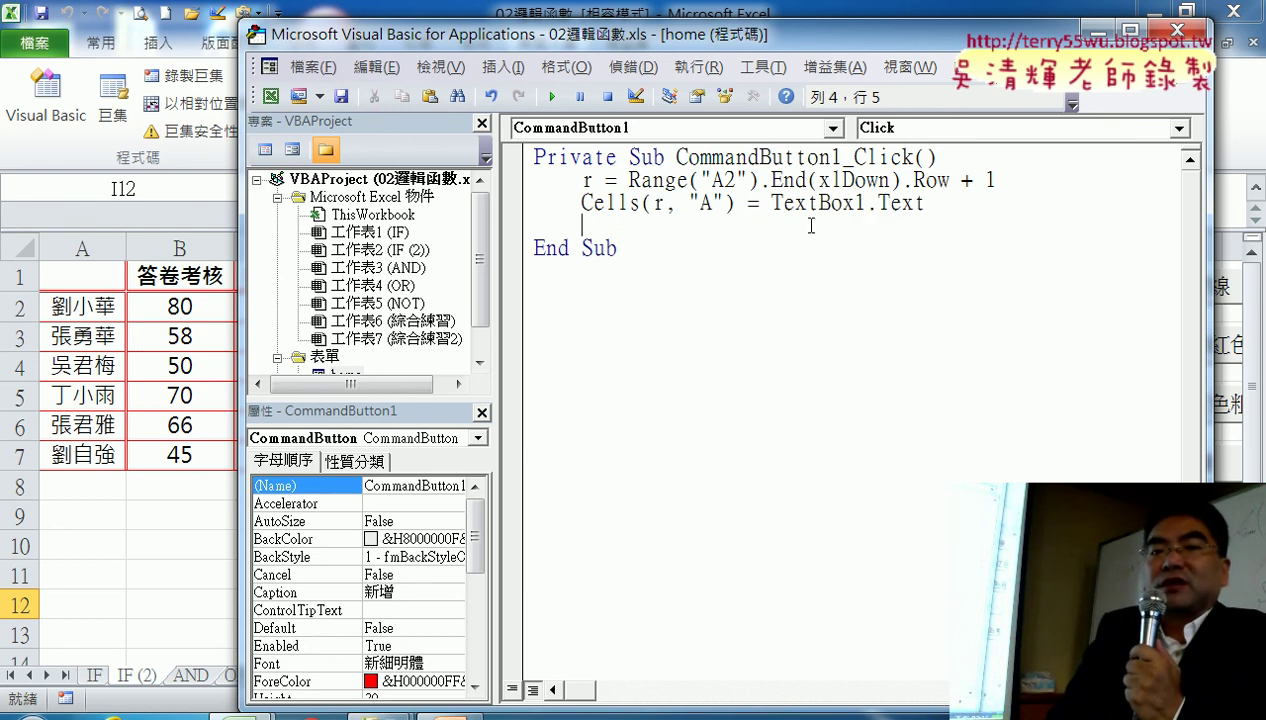
Paste three more copies of the Cells(r, "A") = TextBox1.Text line
left_click_drag(928, 203, 581, 202)
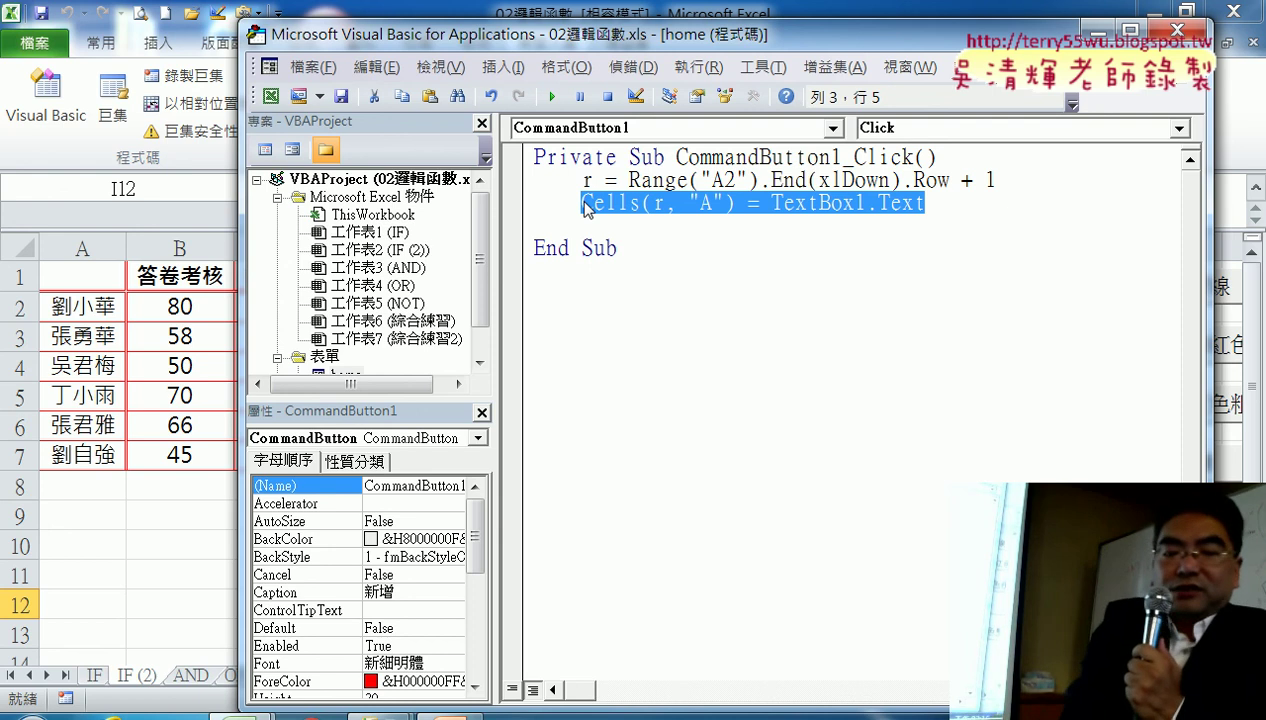
left_click(600, 225)
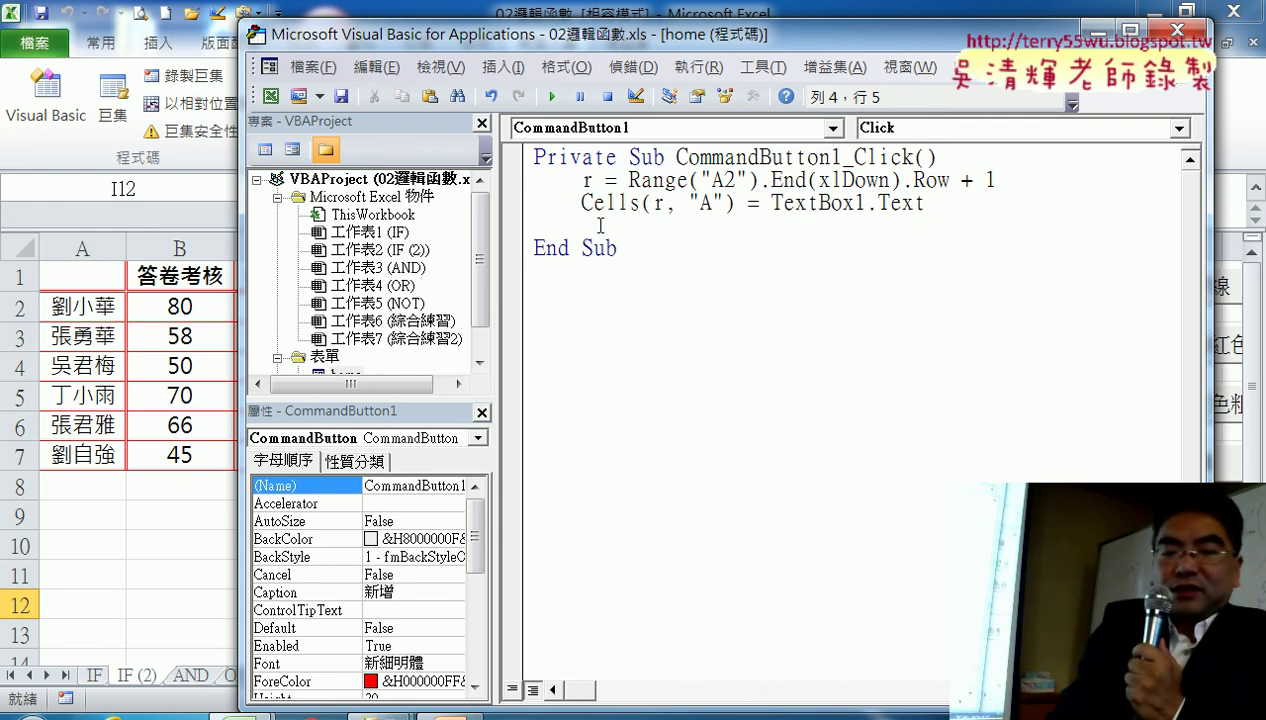
type("Cells(r, \"A\") = TextBox1.Text")
key("Return")
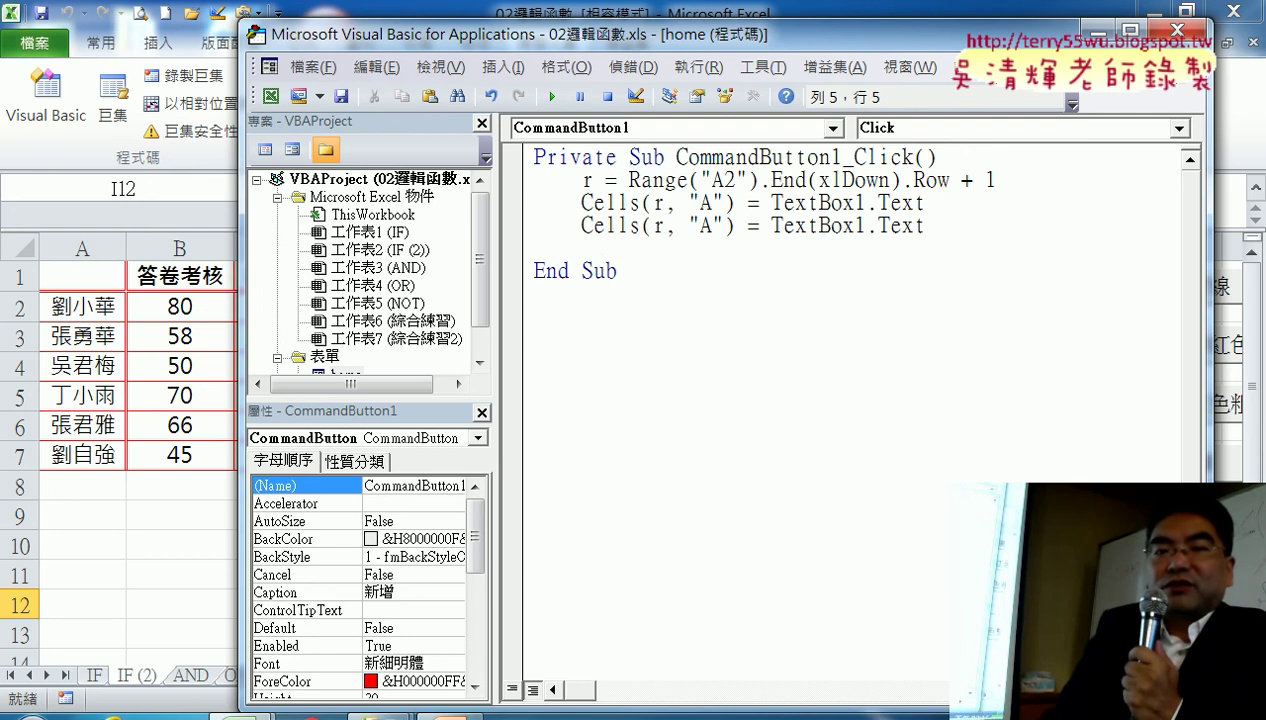
type("Cells(r, \"A\") = TextBox1.Text")
key("Return")
type("Cells(r, \"A\") = TextBox1.Text")
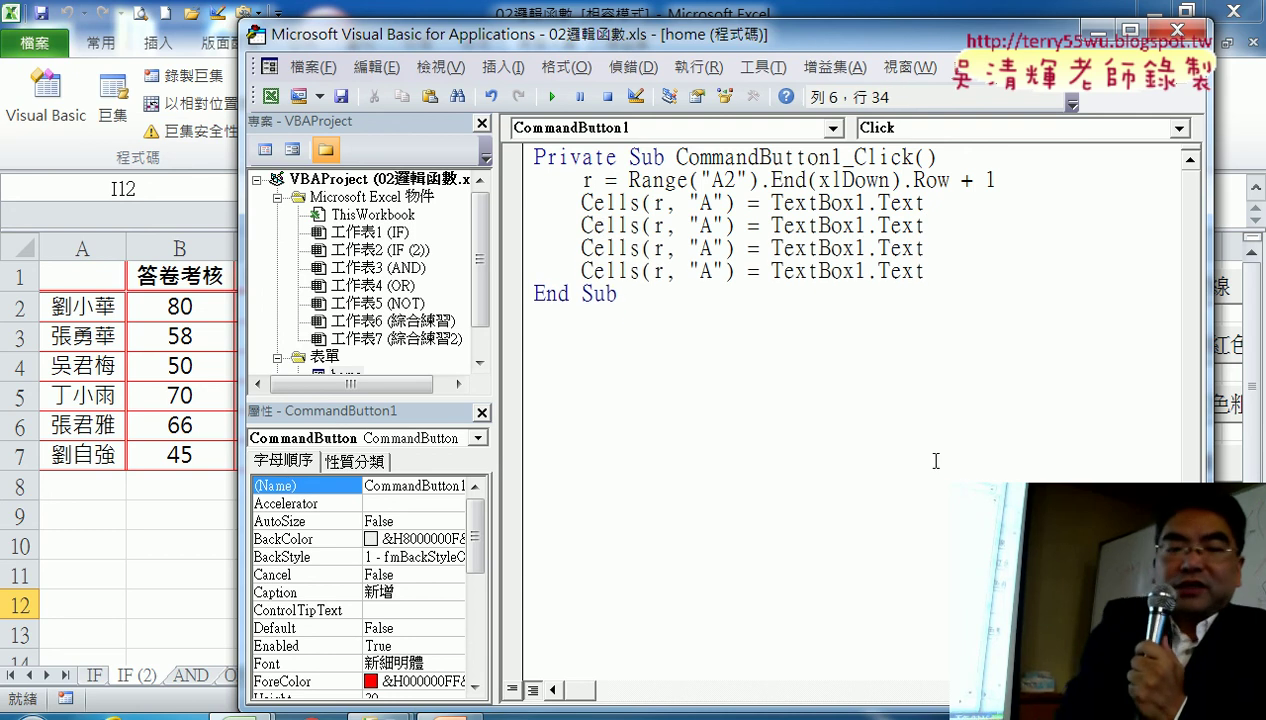
Change TextBox1 to TextBox2, TextBox3 and TextBox4 on the copied lines
left_click(866, 225)
left_click_drag(867, 225, 857, 226)
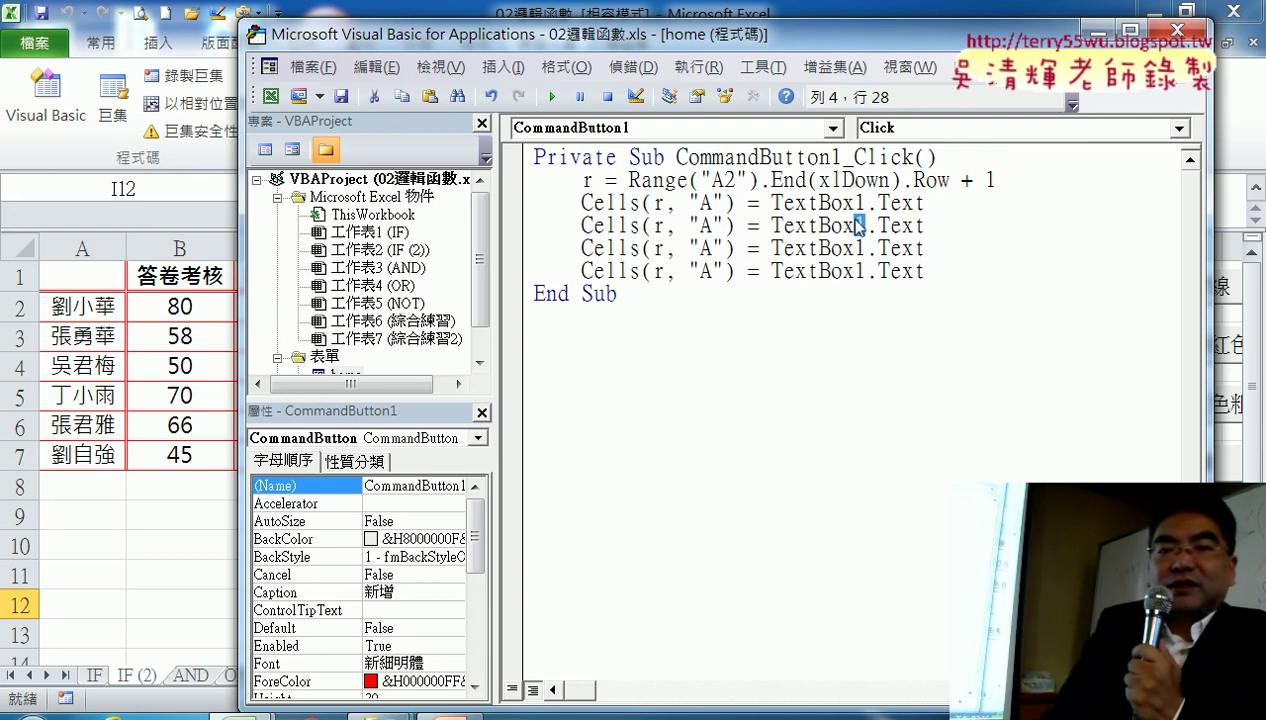
type("2")
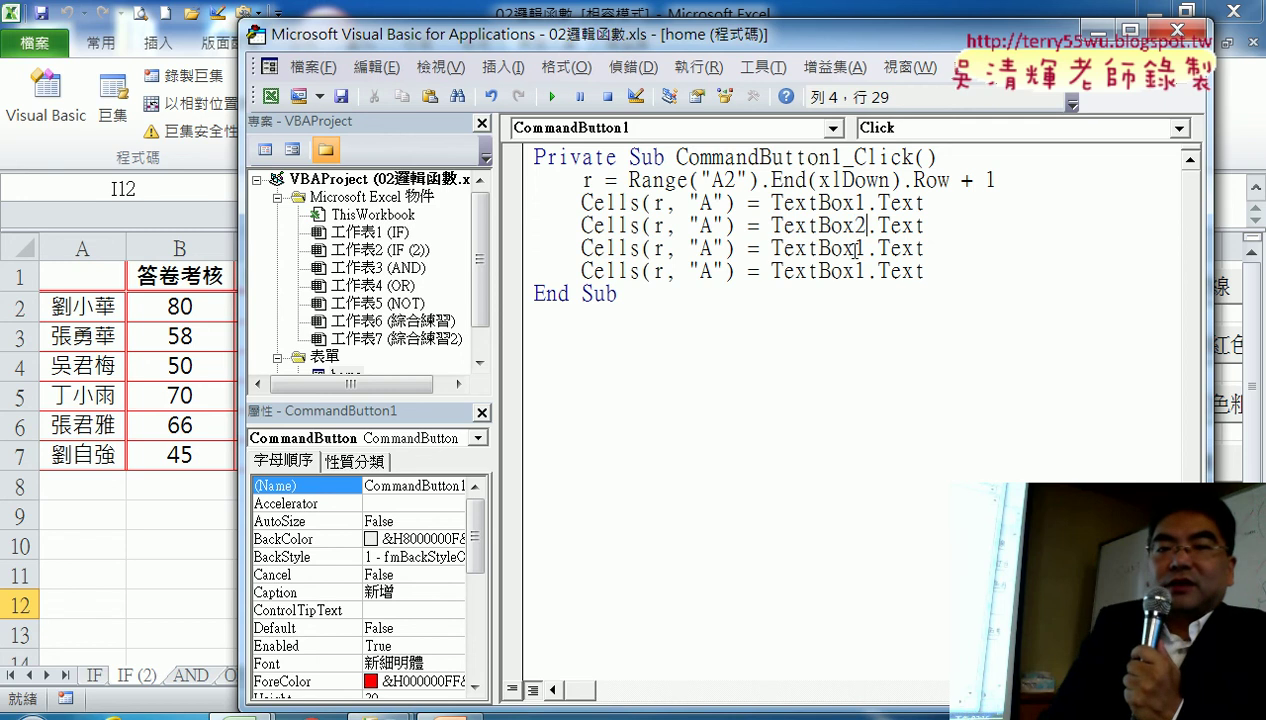
left_click_drag(856, 248, 866, 248)
type("3")
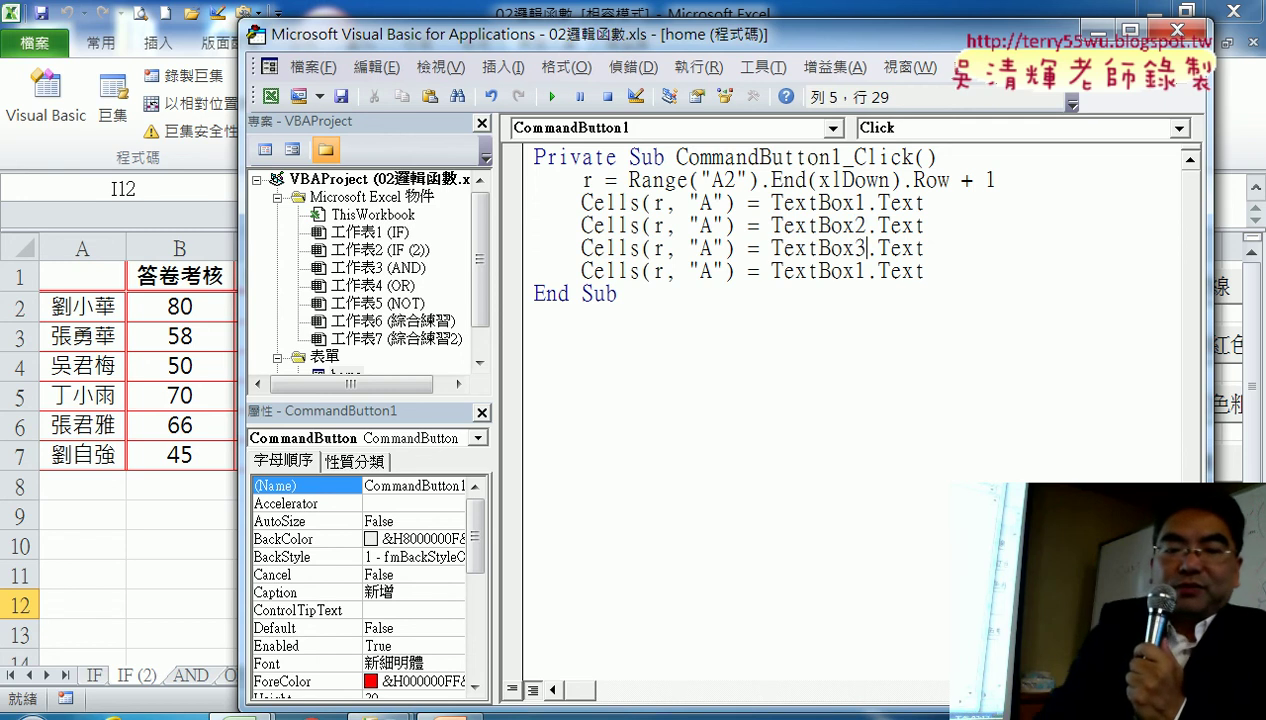
left_click_drag(866, 271, 855, 271)
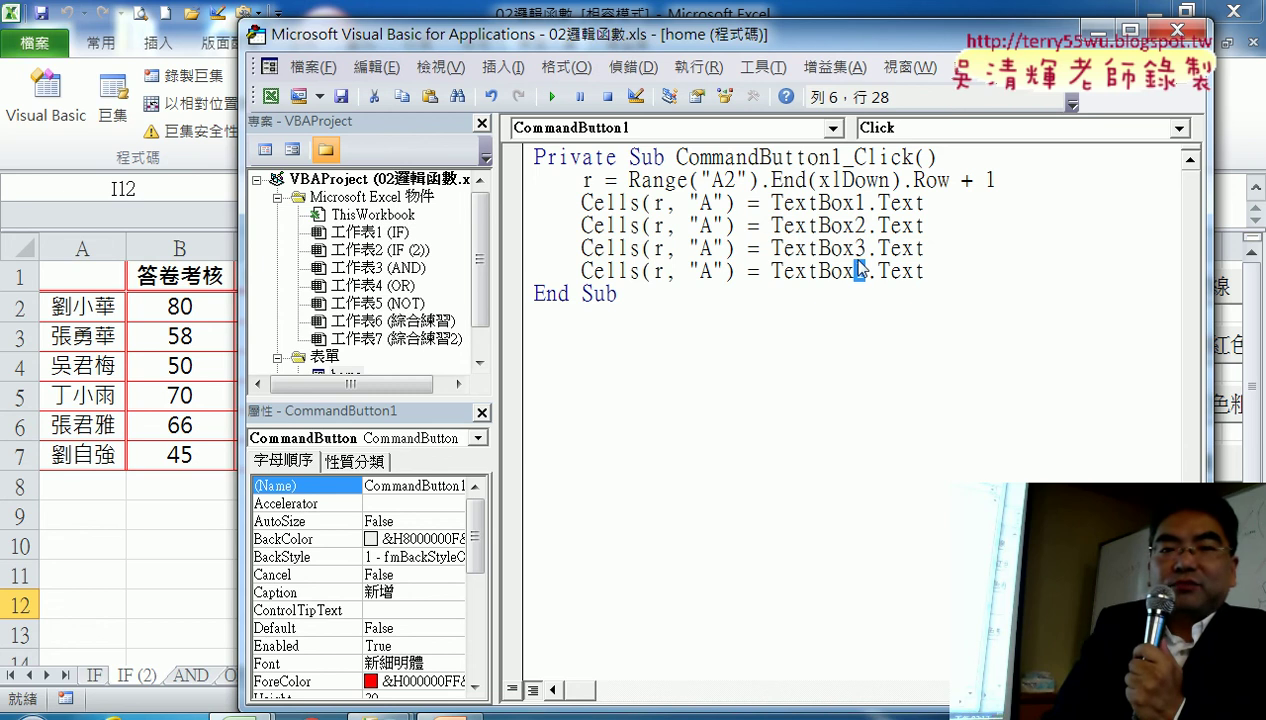
type("4")
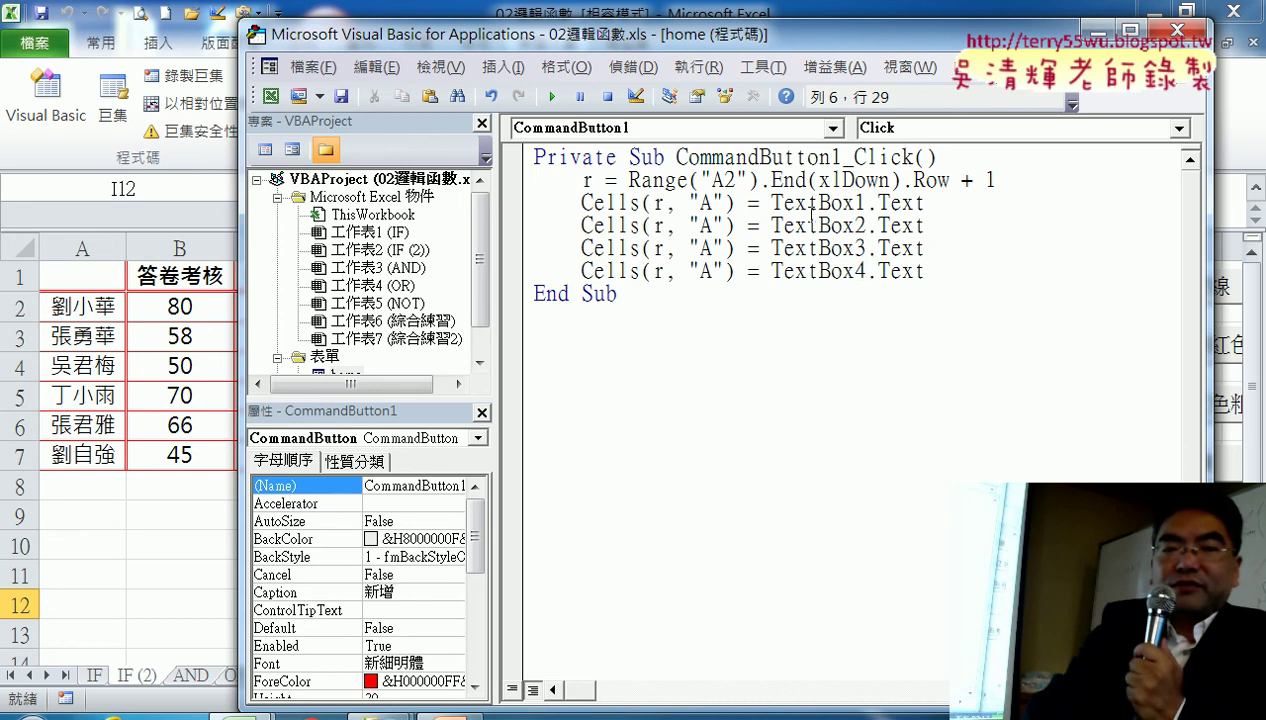
Change the copied lines' column "A" to "B", "C" and "D", then run the form
left_click_drag(699, 226, 716, 226)
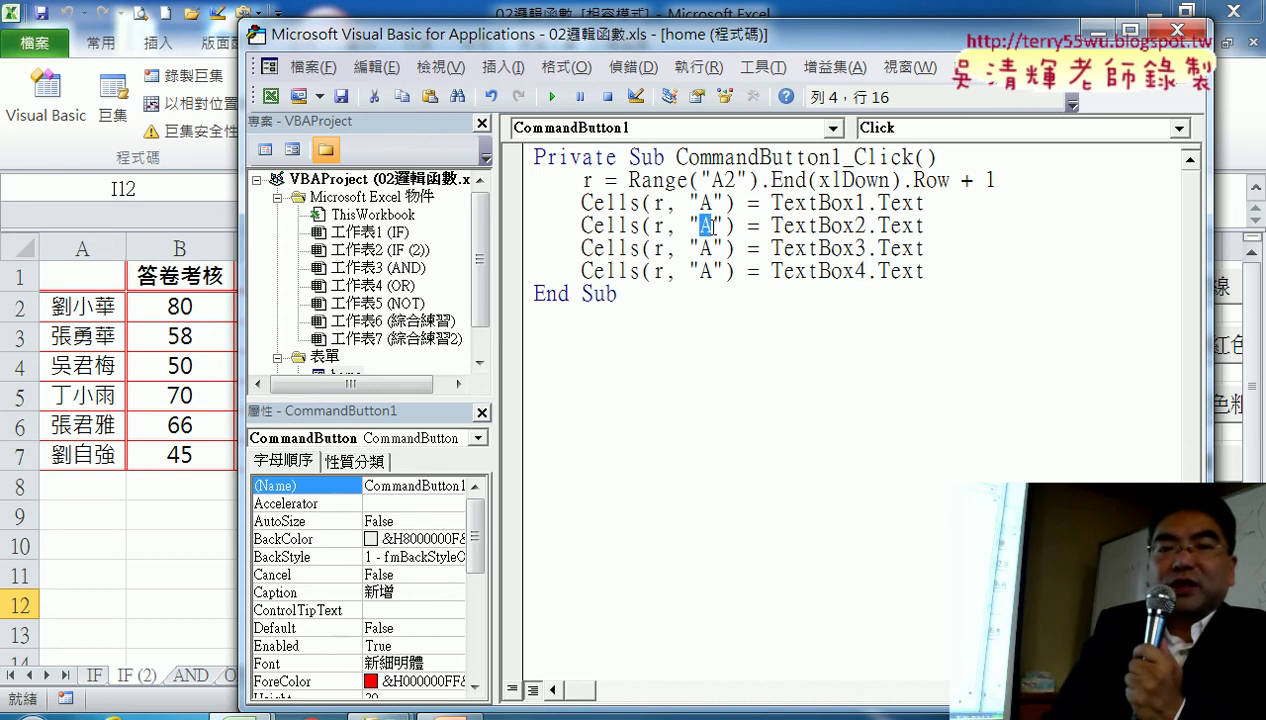
type("B")
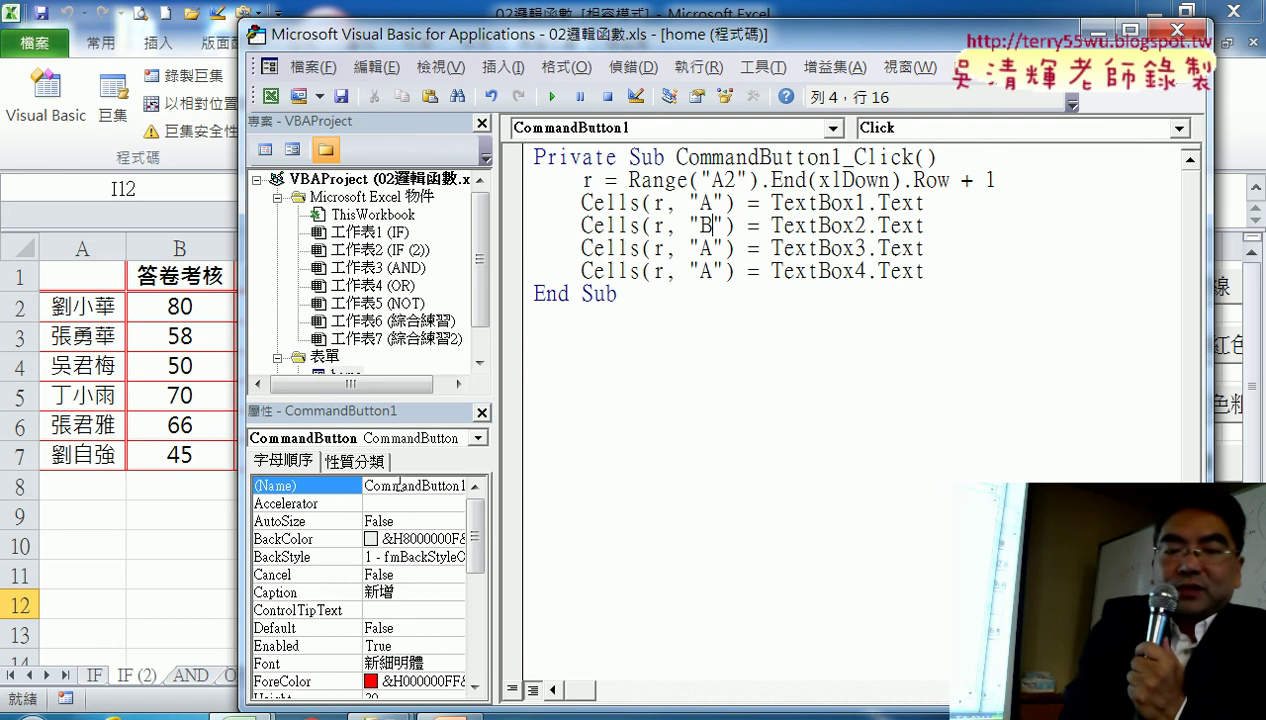
left_click_drag(701, 248, 716, 248)
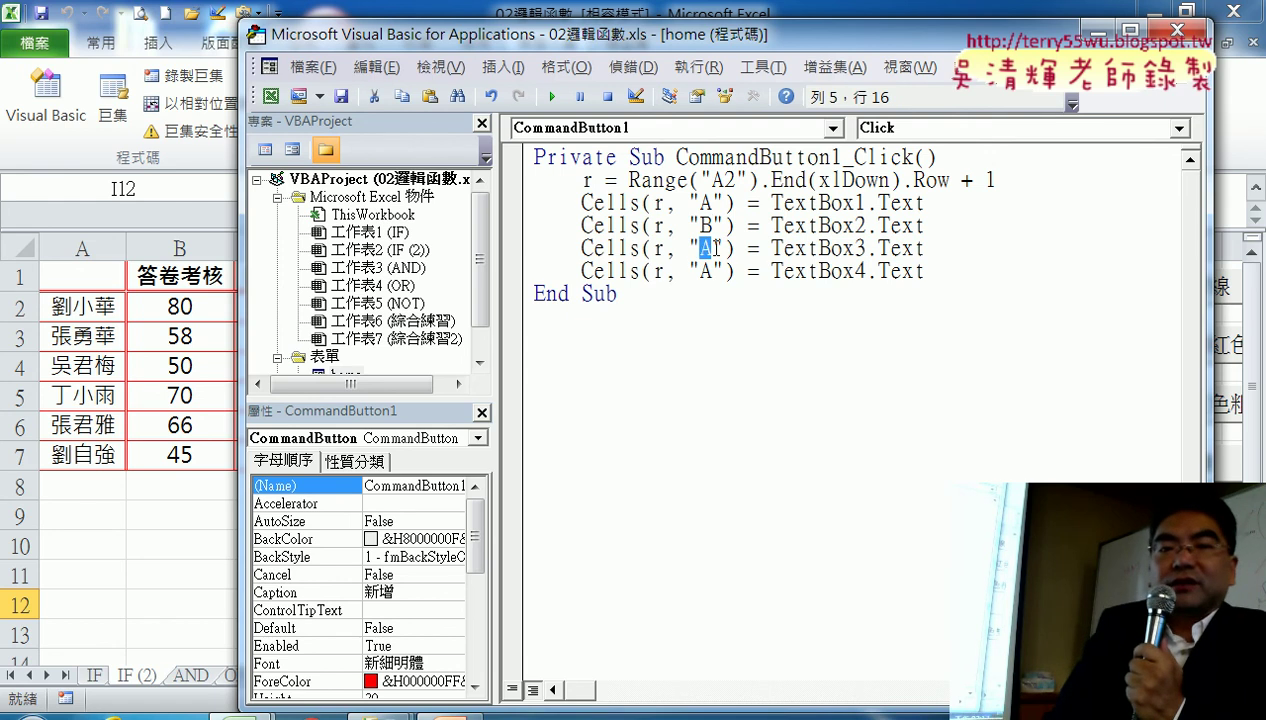
type("C")
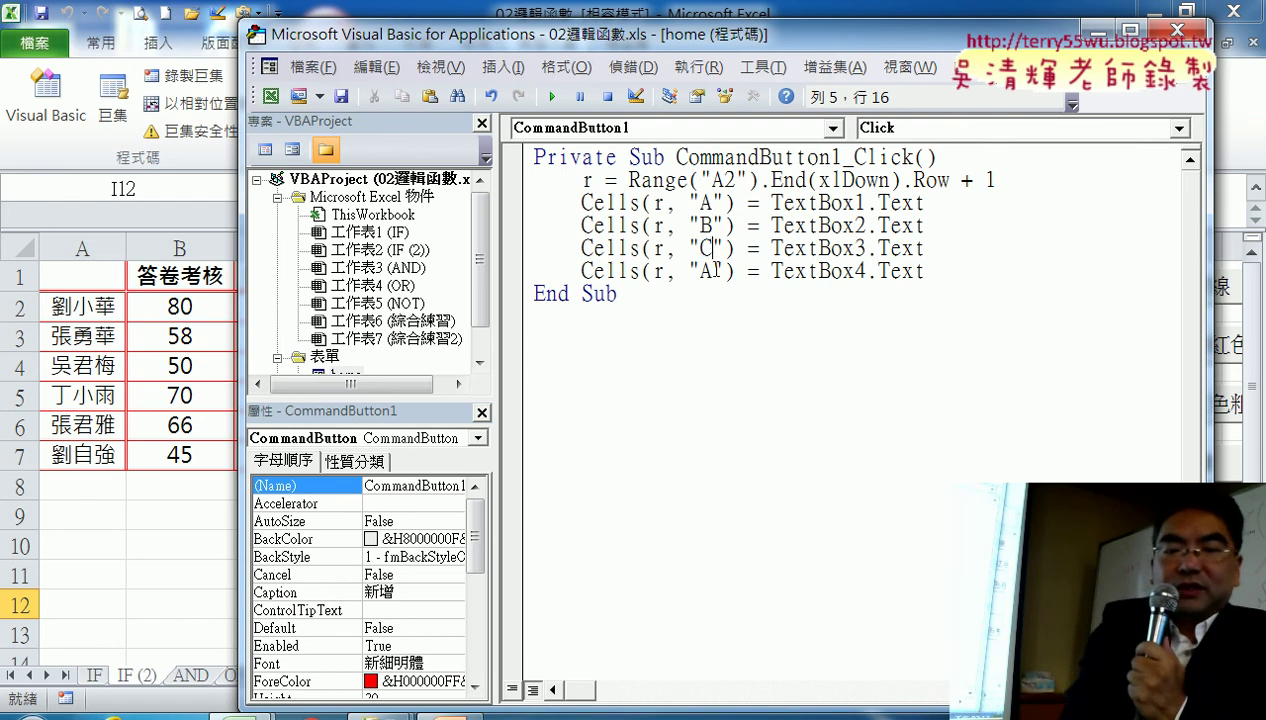
left_click_drag(712, 271, 700, 271)
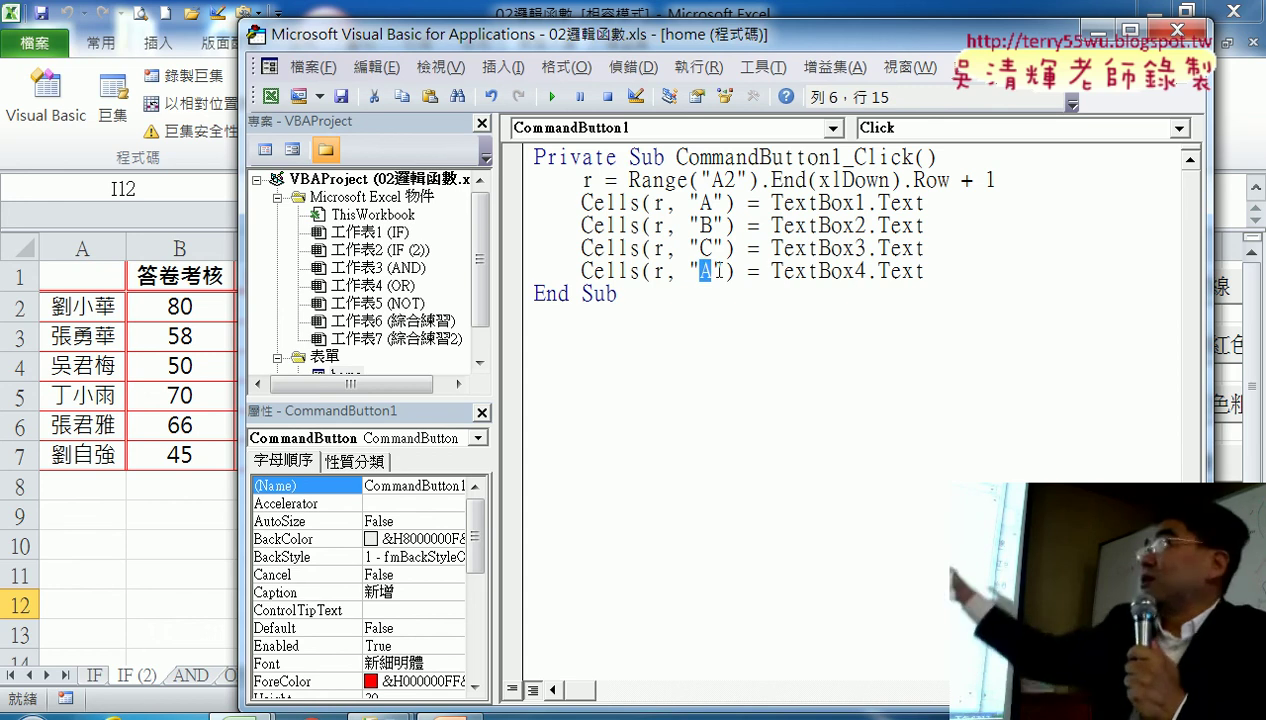
type("D")
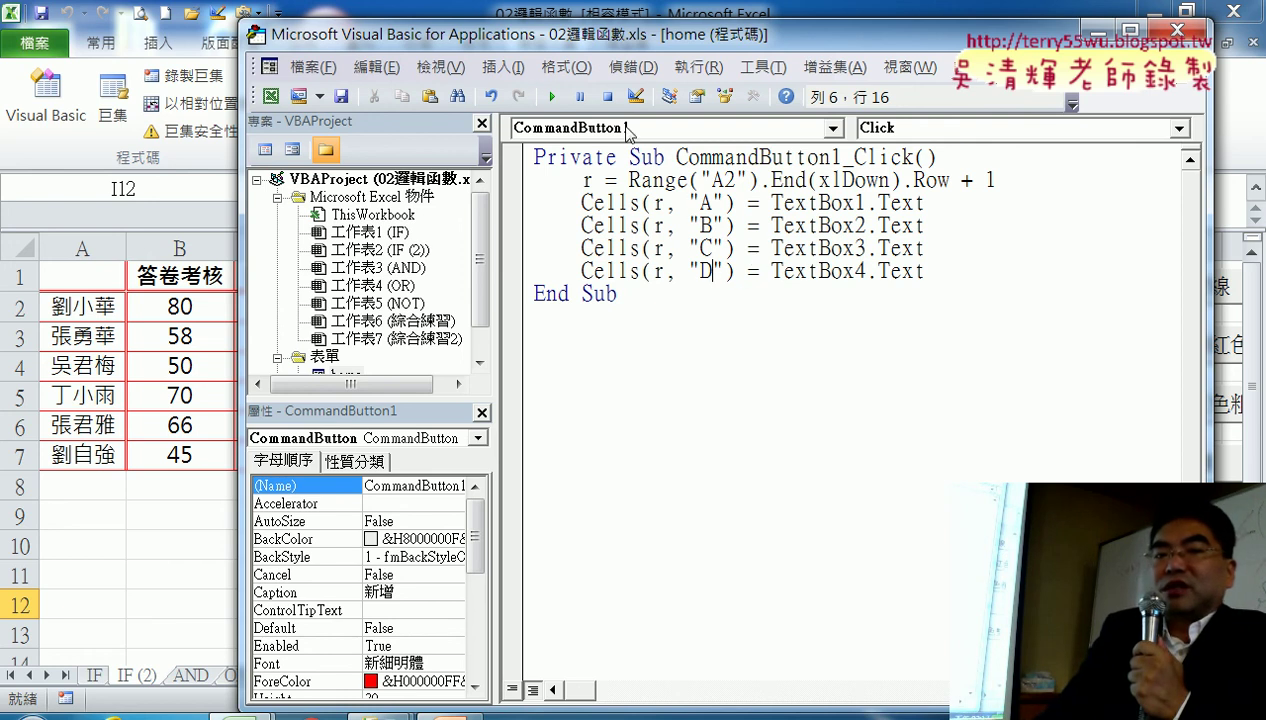
left_click(553, 100)
Enter AAA with scores 78, 98, 65 in the form and submit them to row 8
left_click_drag(613, 205, 930, 97)
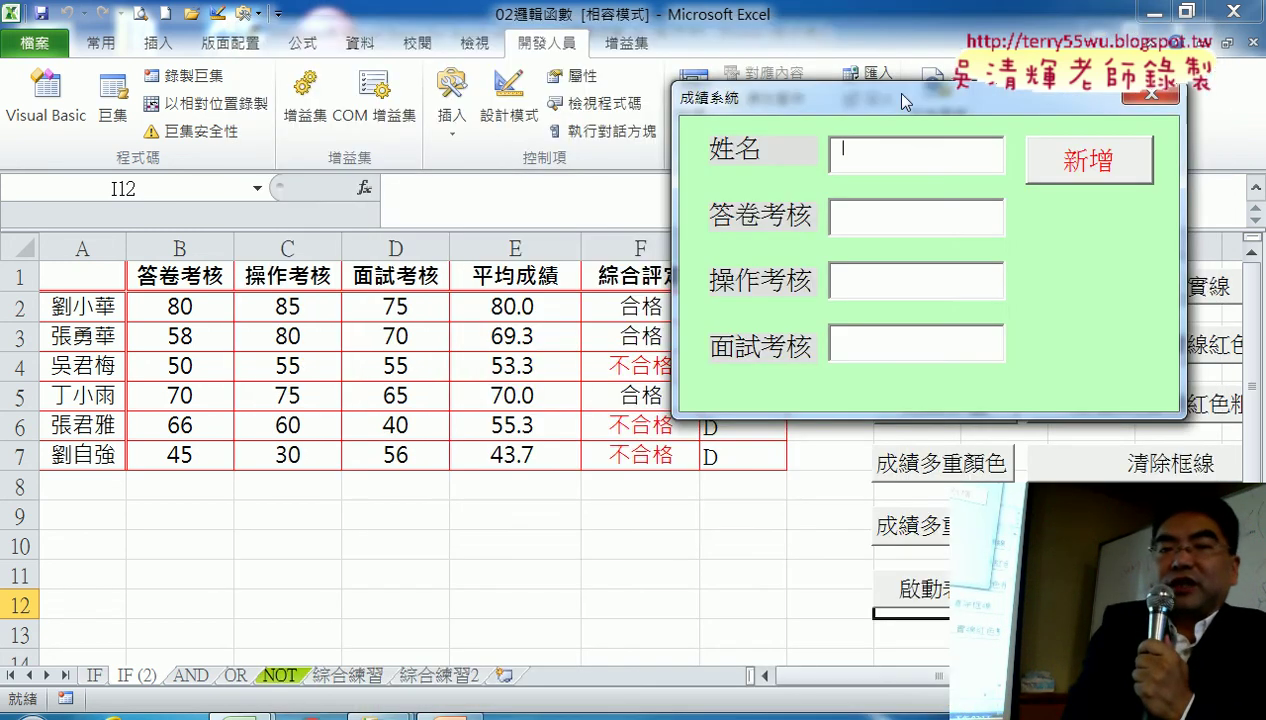
type("A")
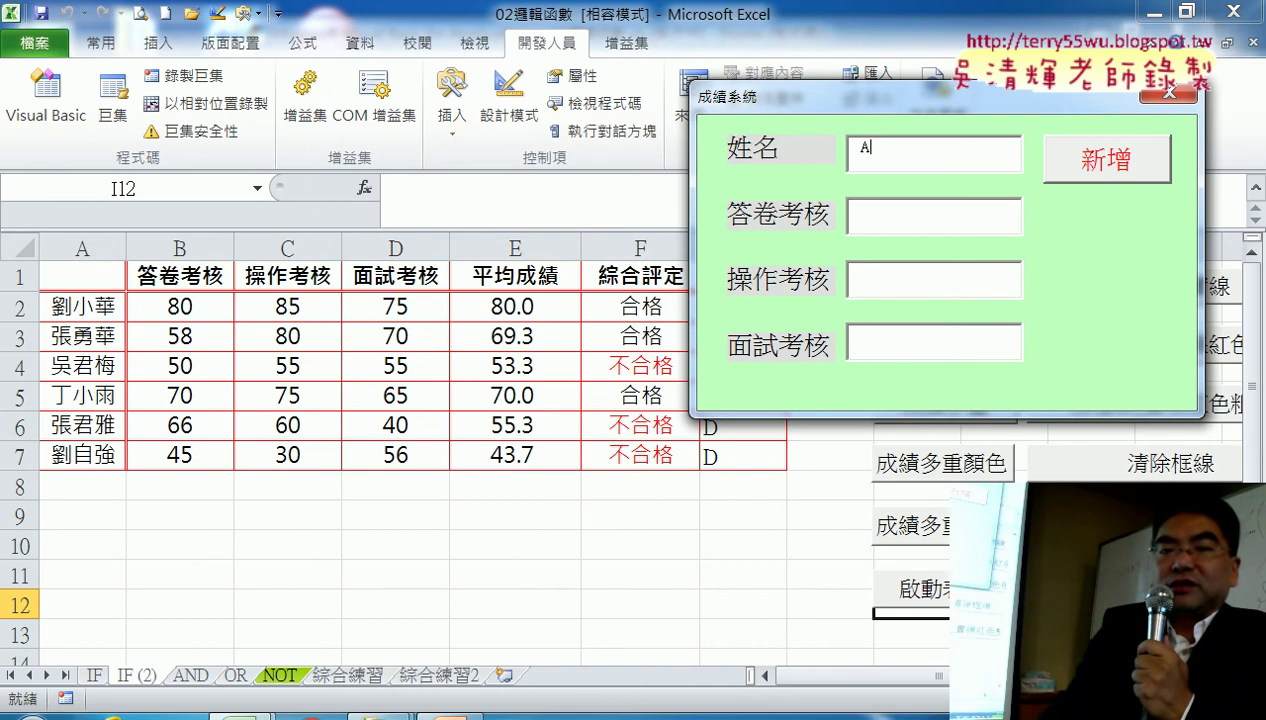
type("AA")
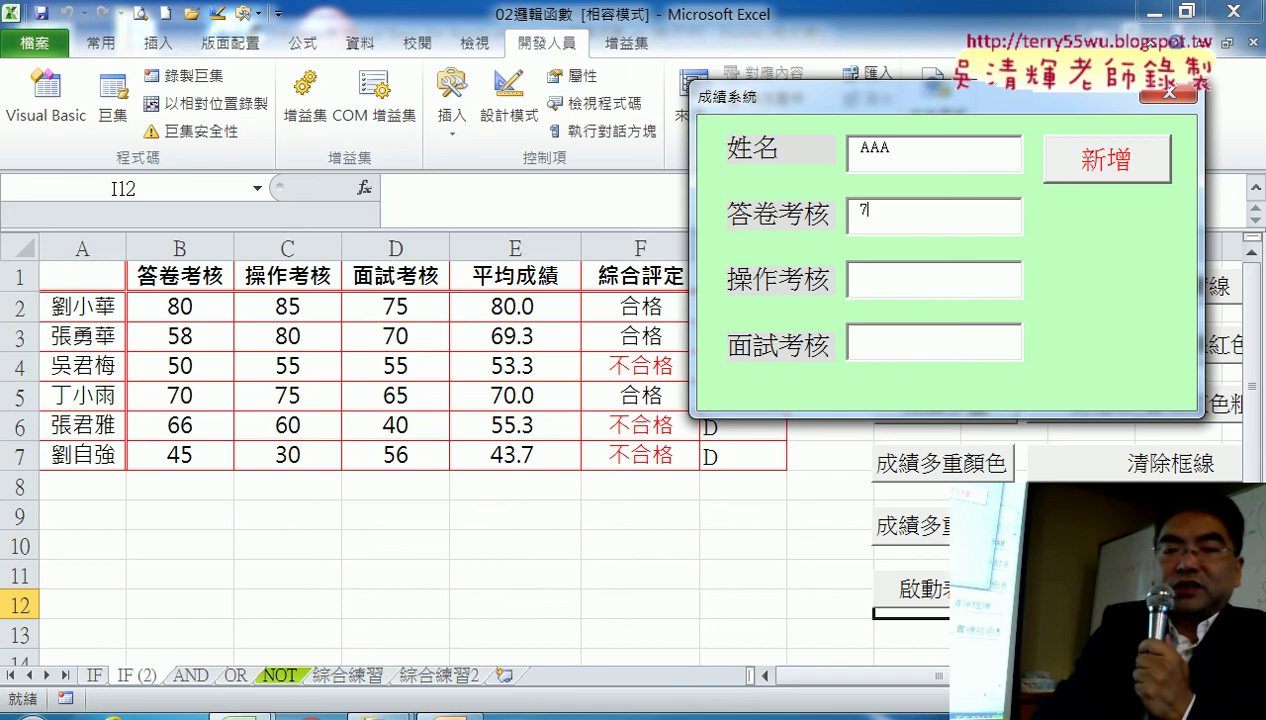
type("8")
key("Tab")
type("9")
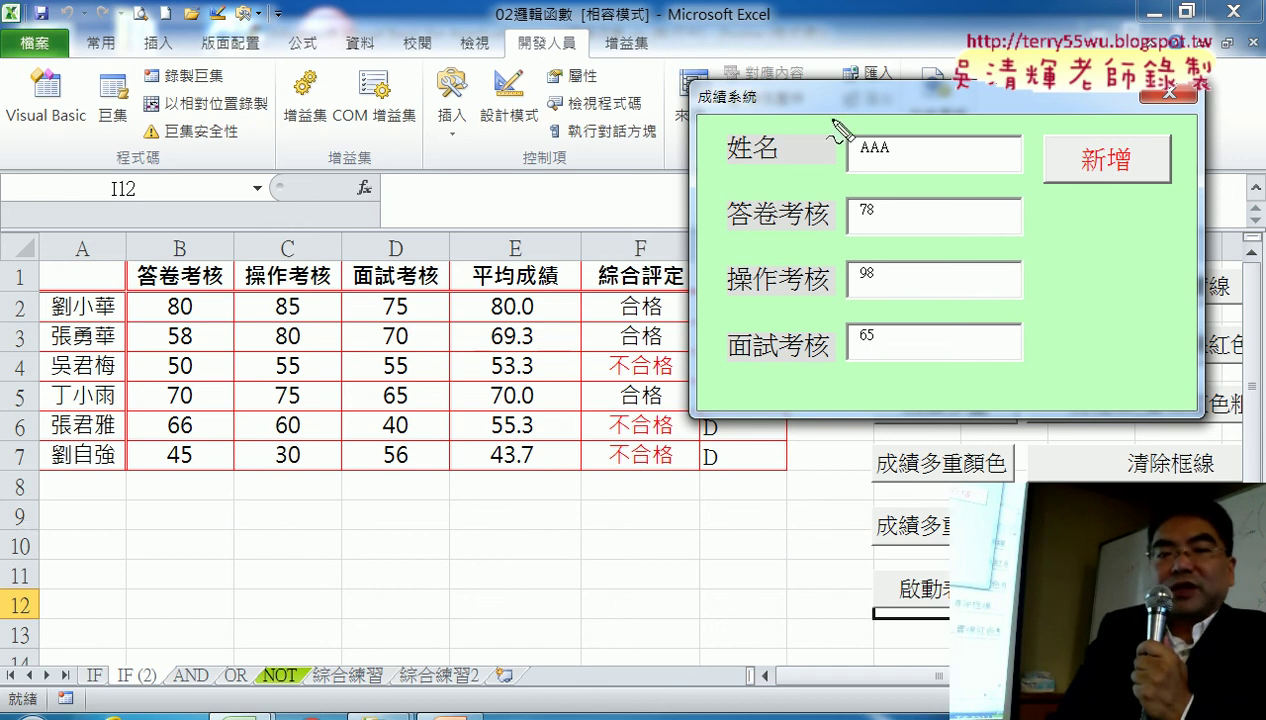
left_click_drag(830, 120, 833, 390)
left_click_drag(866, 118, 842, 370)
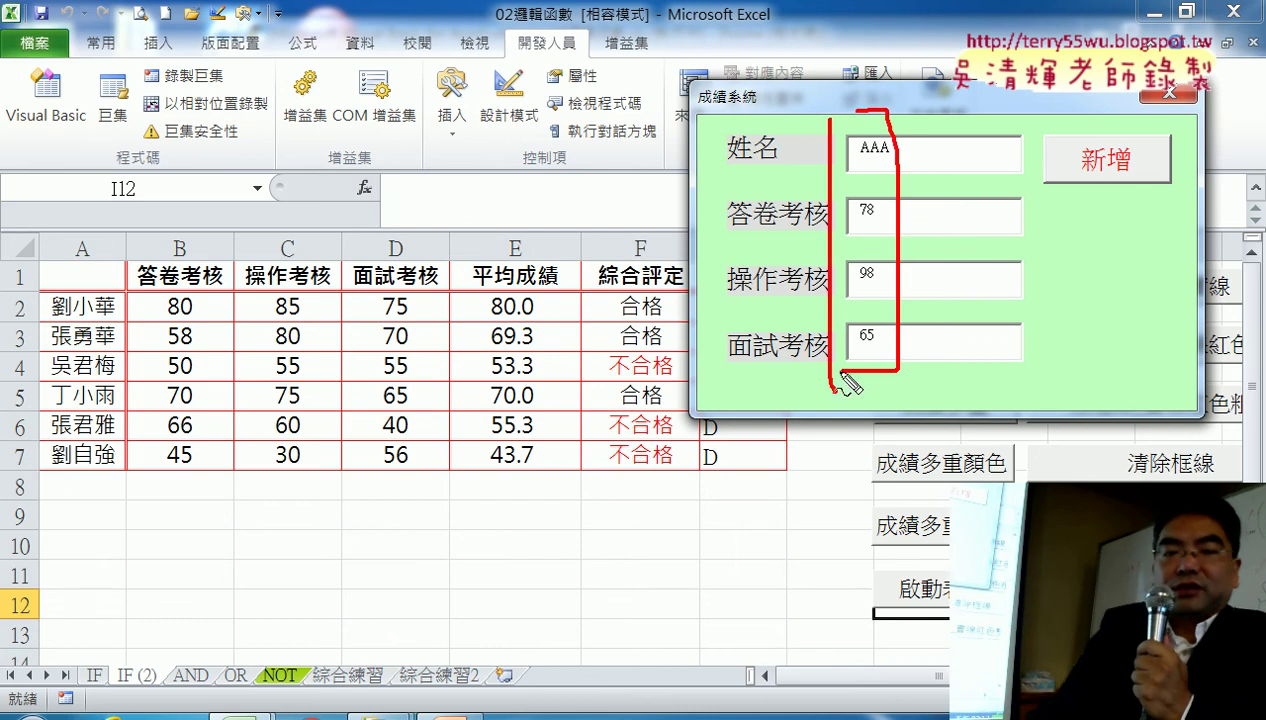
mouse_move(32, 472)
left_mouse_down()
mouse_move(33, 521)
mouse_move(12, 565)
left_mouse_up()
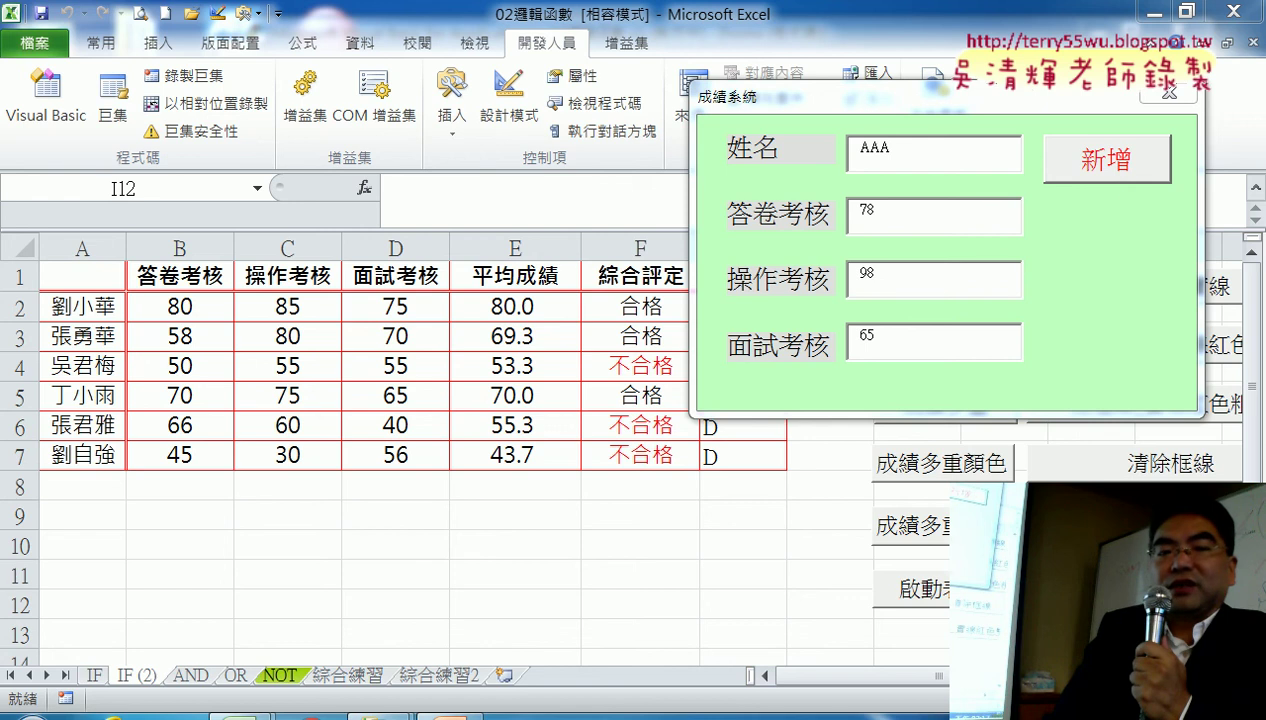
left_click(1081, 174)
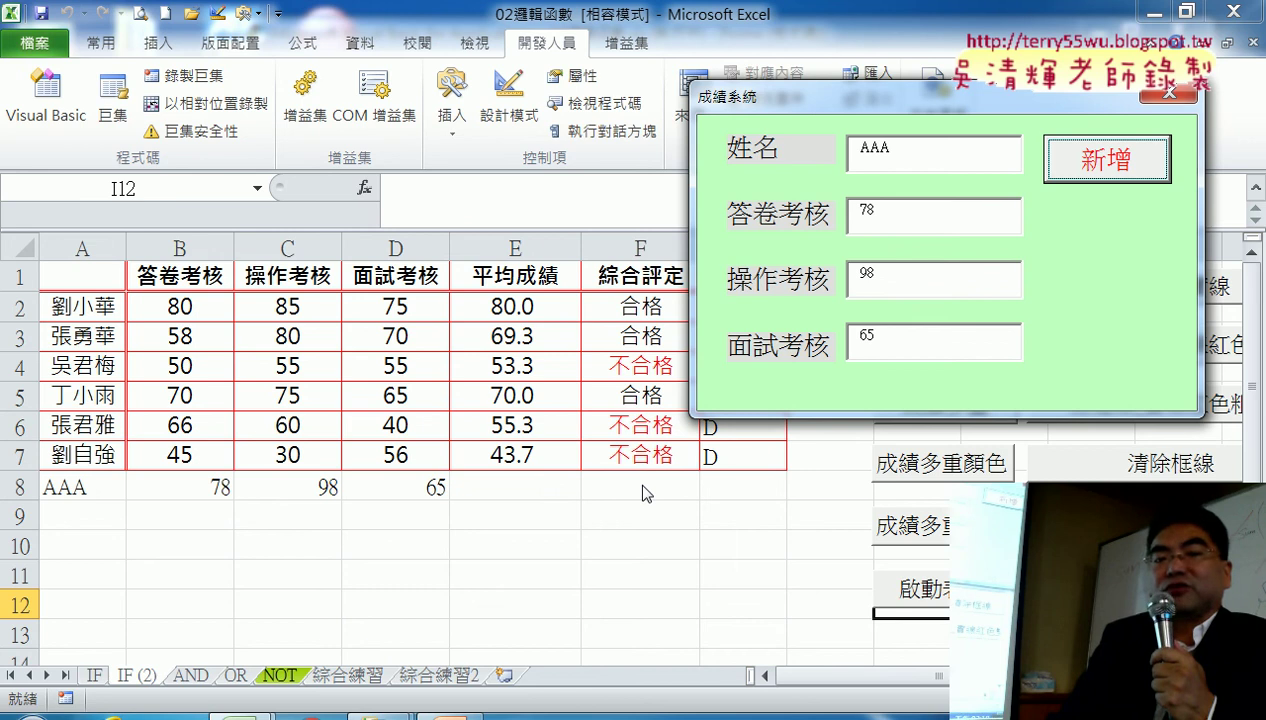
Point out row 8's empty average cell, then close the running form
left_click_drag(815, 99, 933, 92)
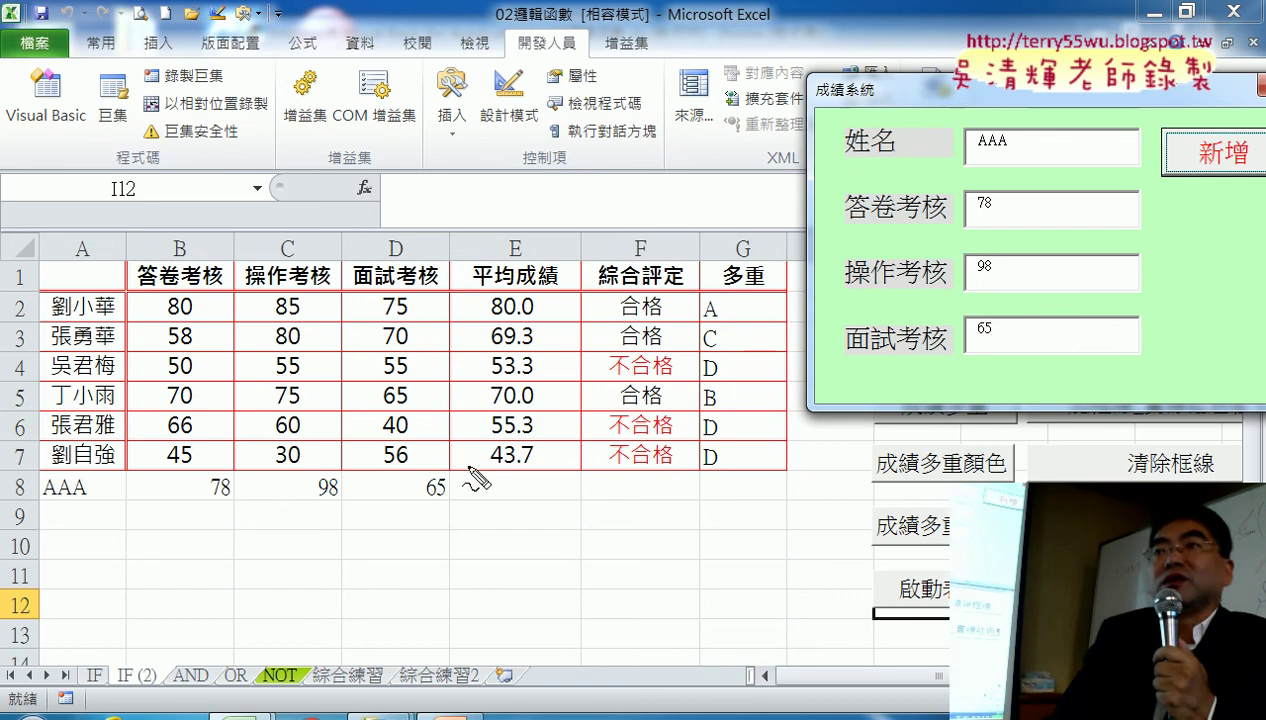
left_click_drag(466, 465, 484, 510)
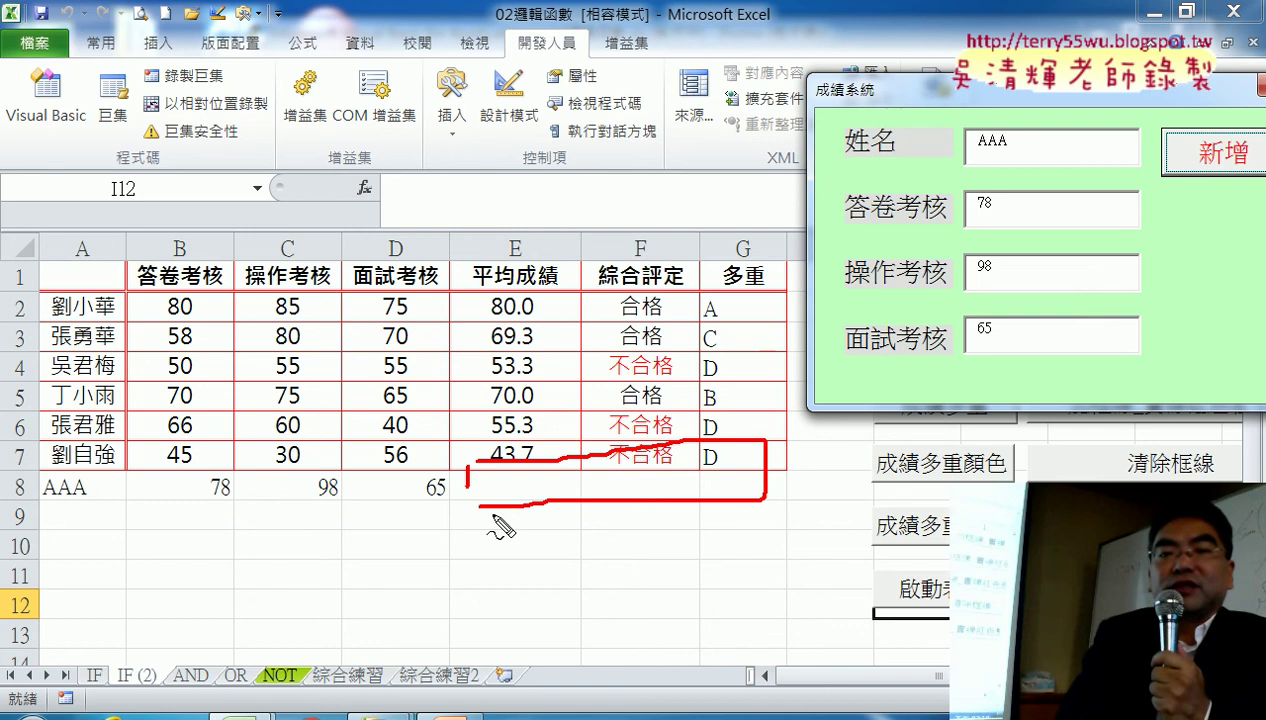
key("Escape")
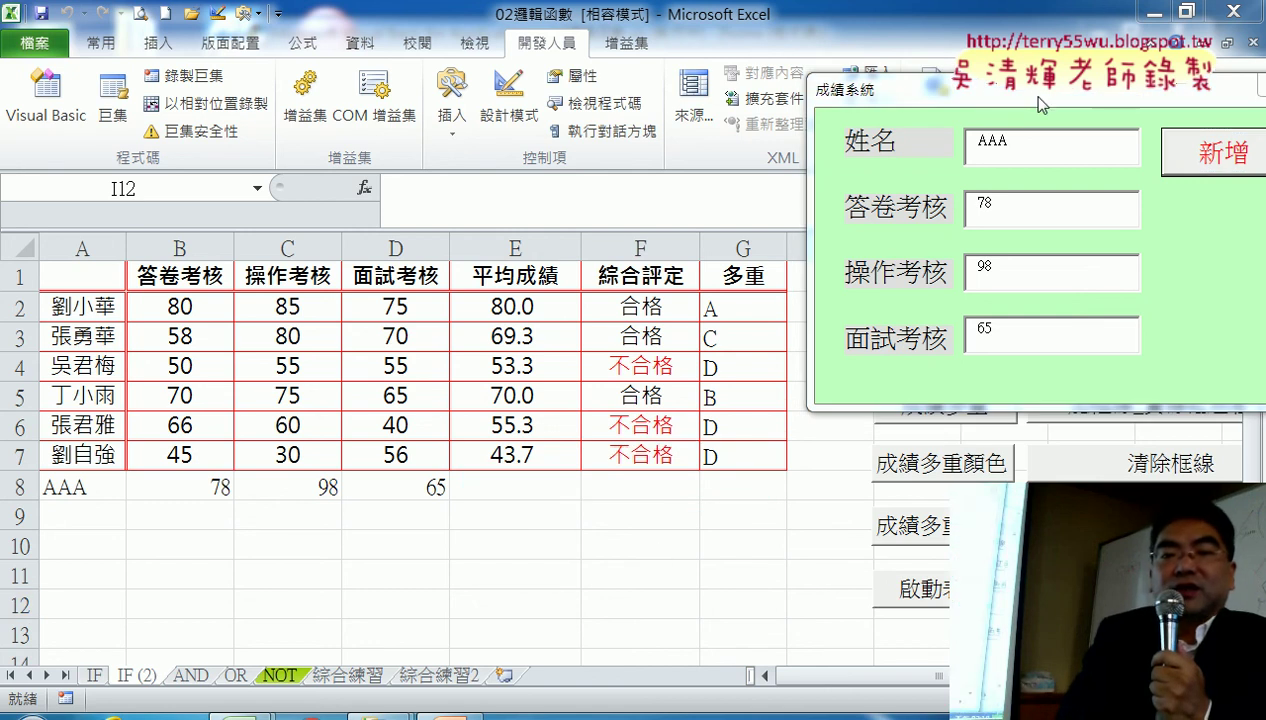
left_click_drag(1040, 100, 727, 72)
left_click(988, 58)
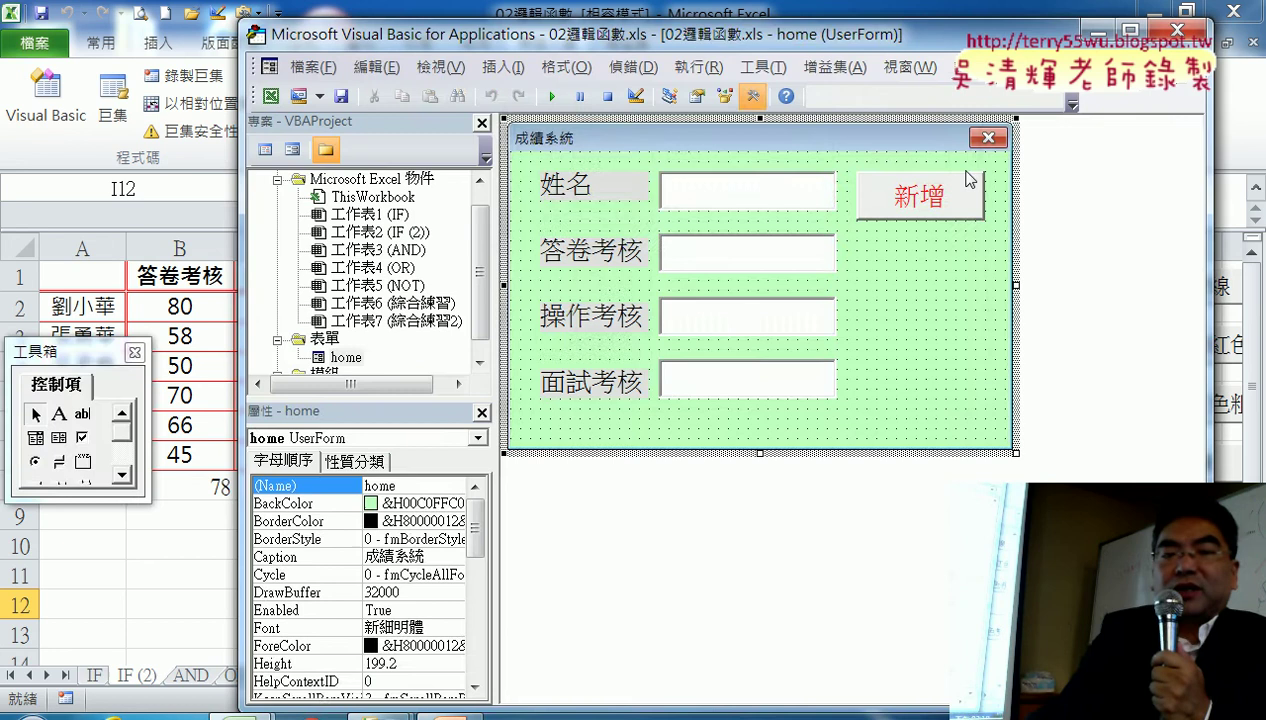
Add a blank line after the TextBox4 assignment and select Cells(r, "D") to copy
double_click(938, 224)
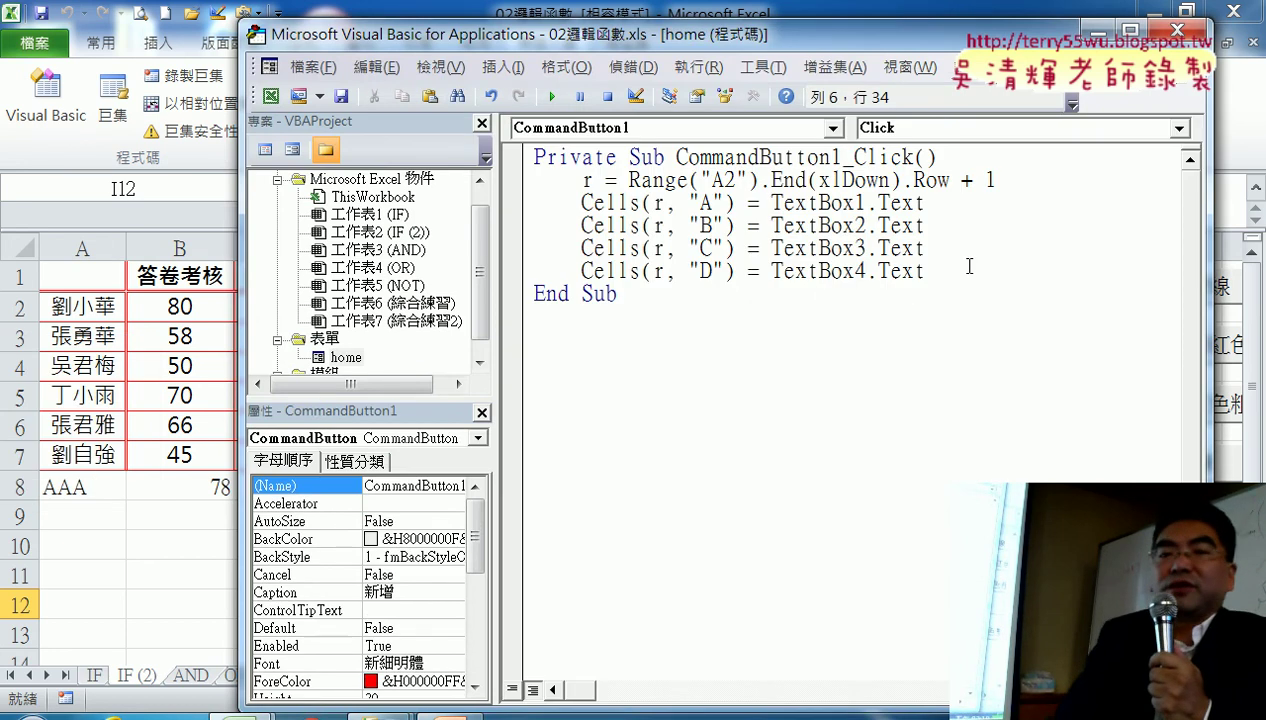
key("Return")
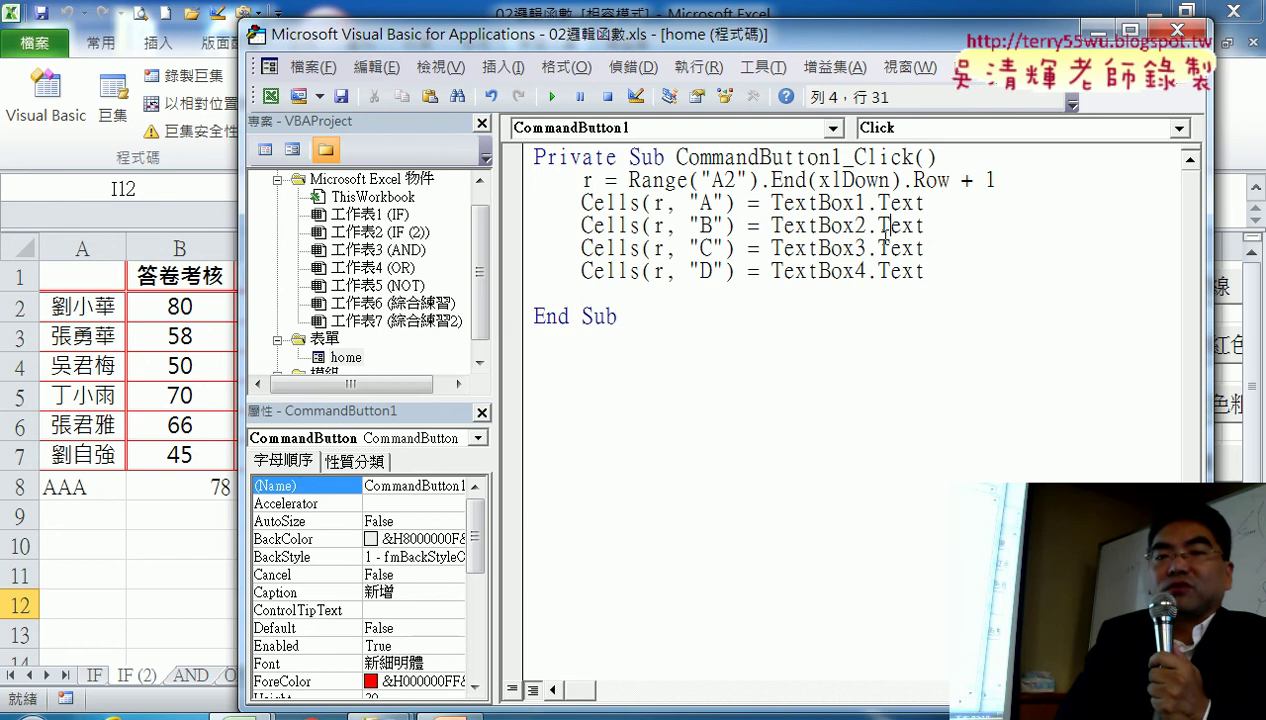
mouse_move(967, 277)
left_mouse_down()
mouse_move(775, 248)
mouse_move(885, 248)
left_mouse_up()
left_click(926, 271)
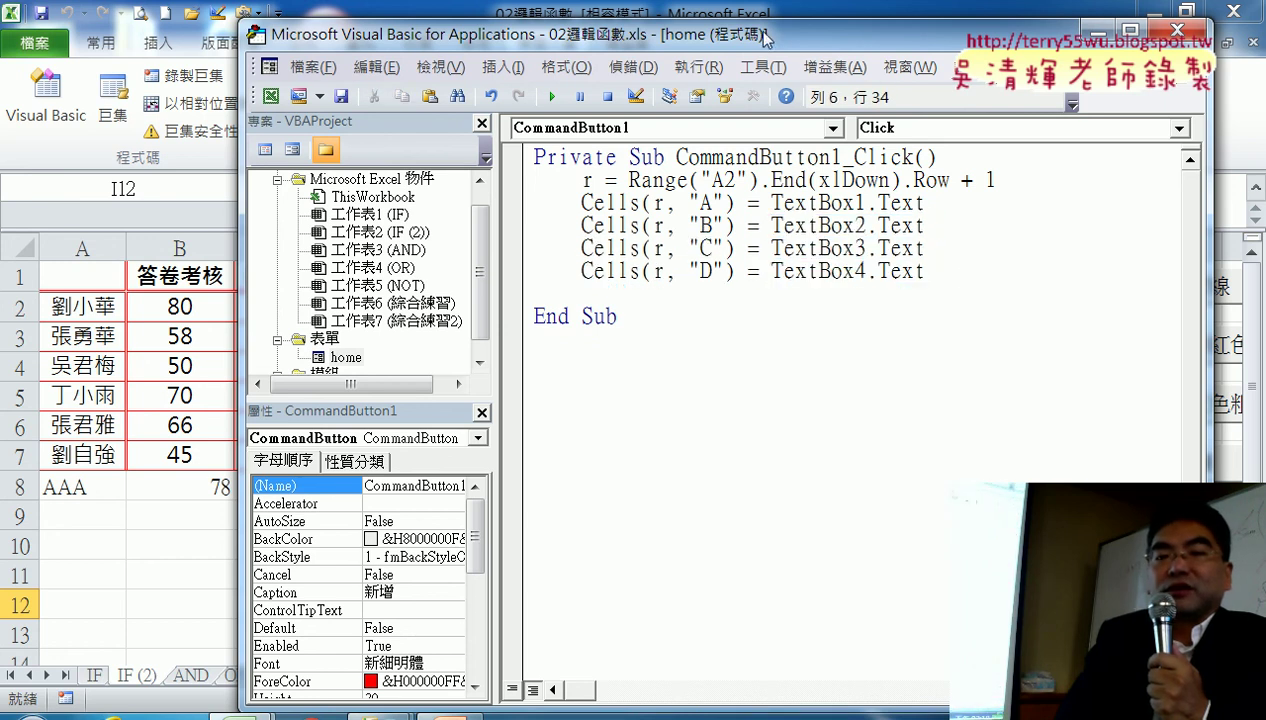
left_click_drag(766, 36, 922, 36)
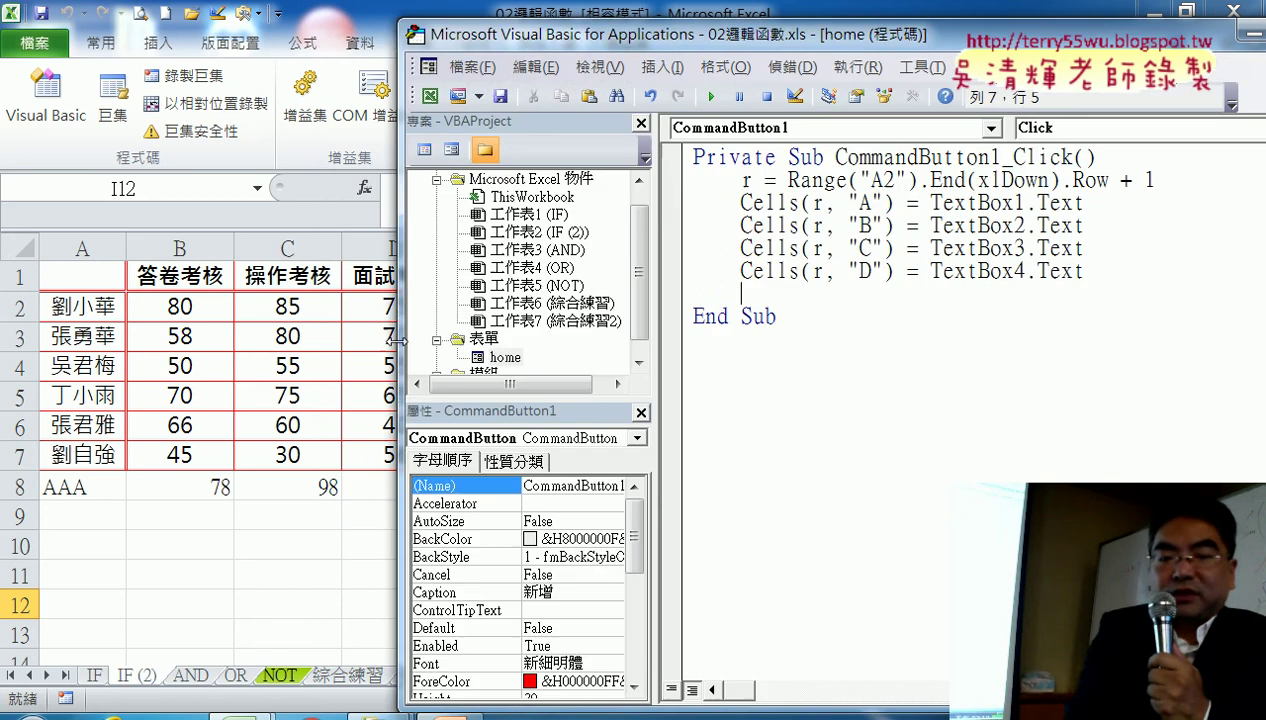
left_click_drag(401, 353, 311, 353)
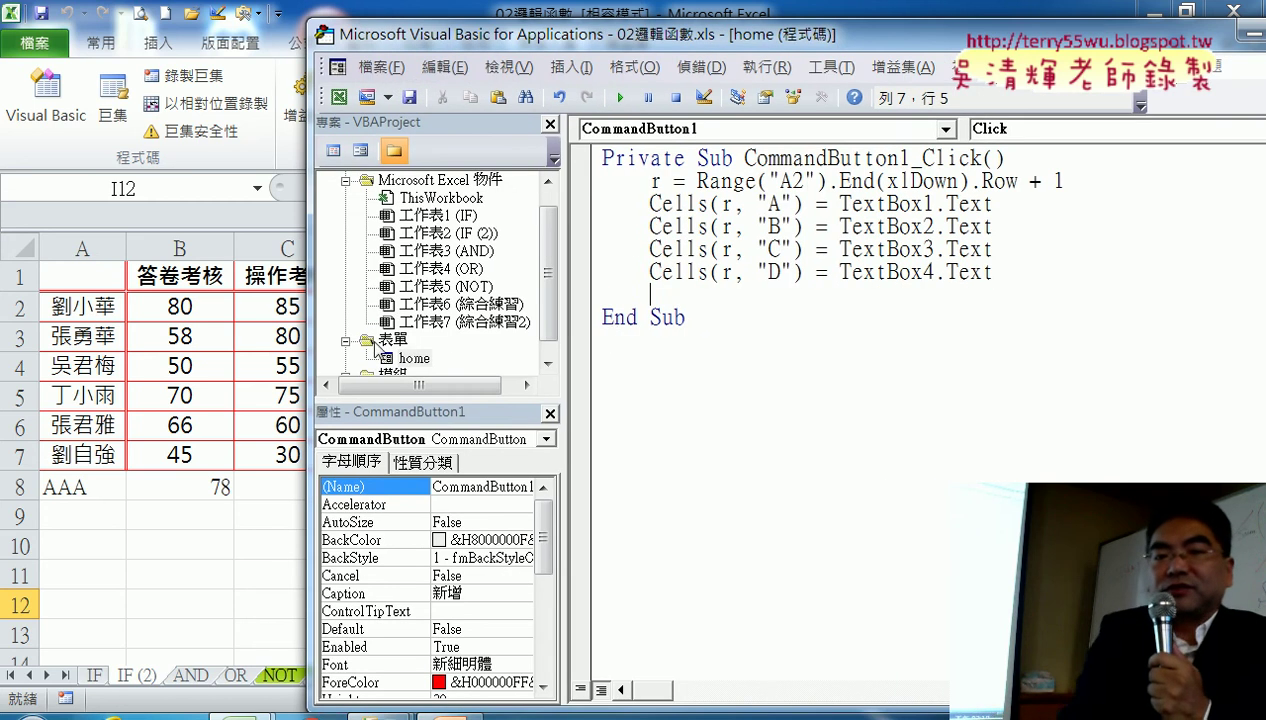
left_click_drag(650, 272, 804, 272)
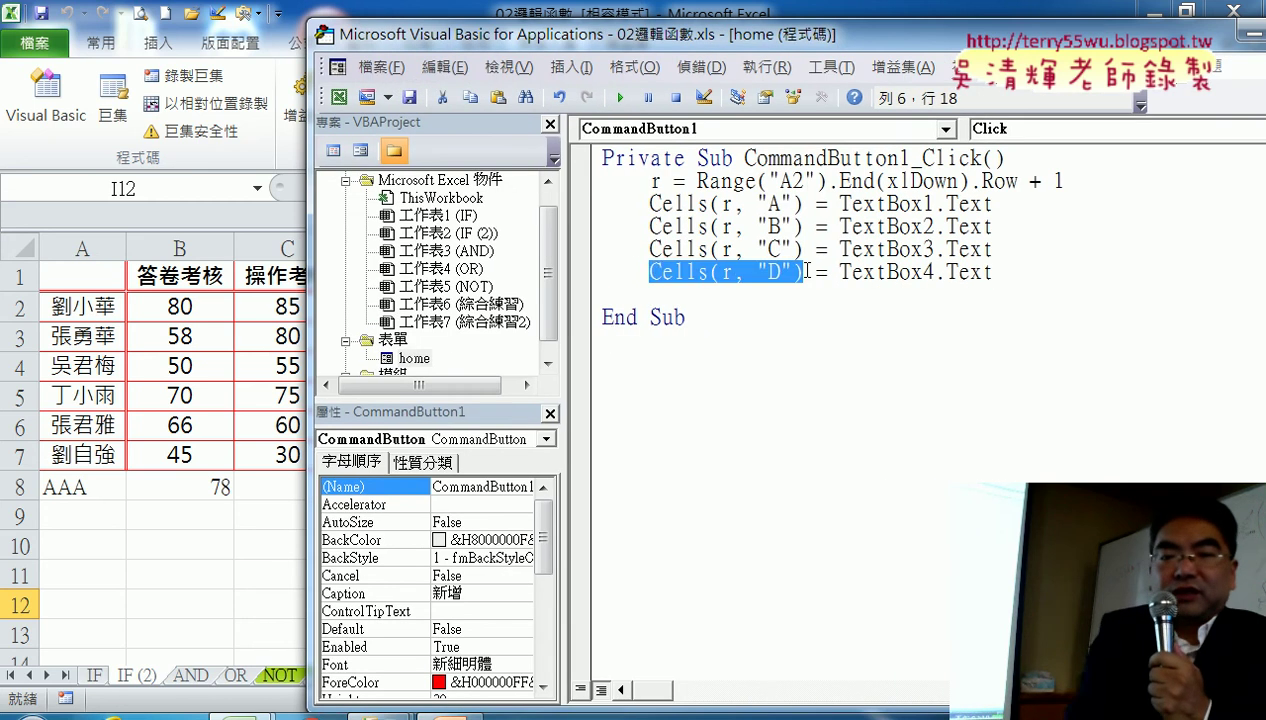
Write Cells(r, "E") = TextBox2.Text on the new line by pasting and editing existing code
left_click(760, 306)
type("Cells(r, \"D\")")
key("Left")
key("Left")
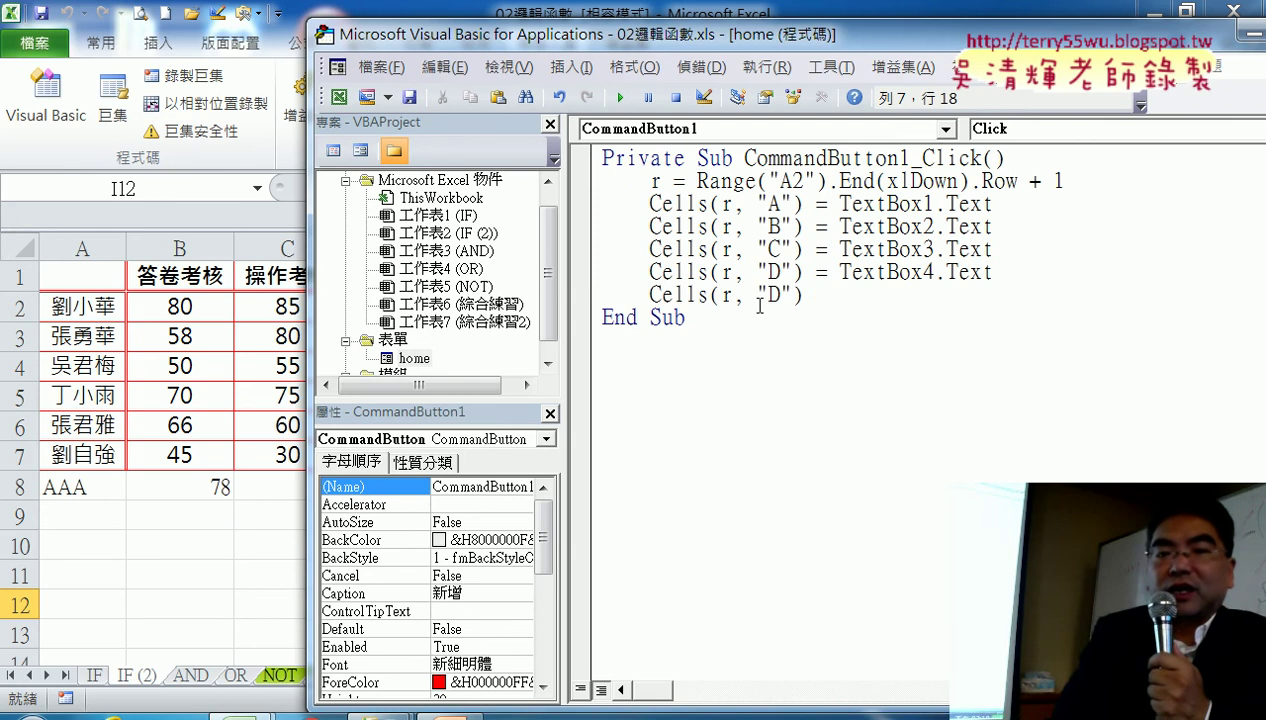
key("Delete")
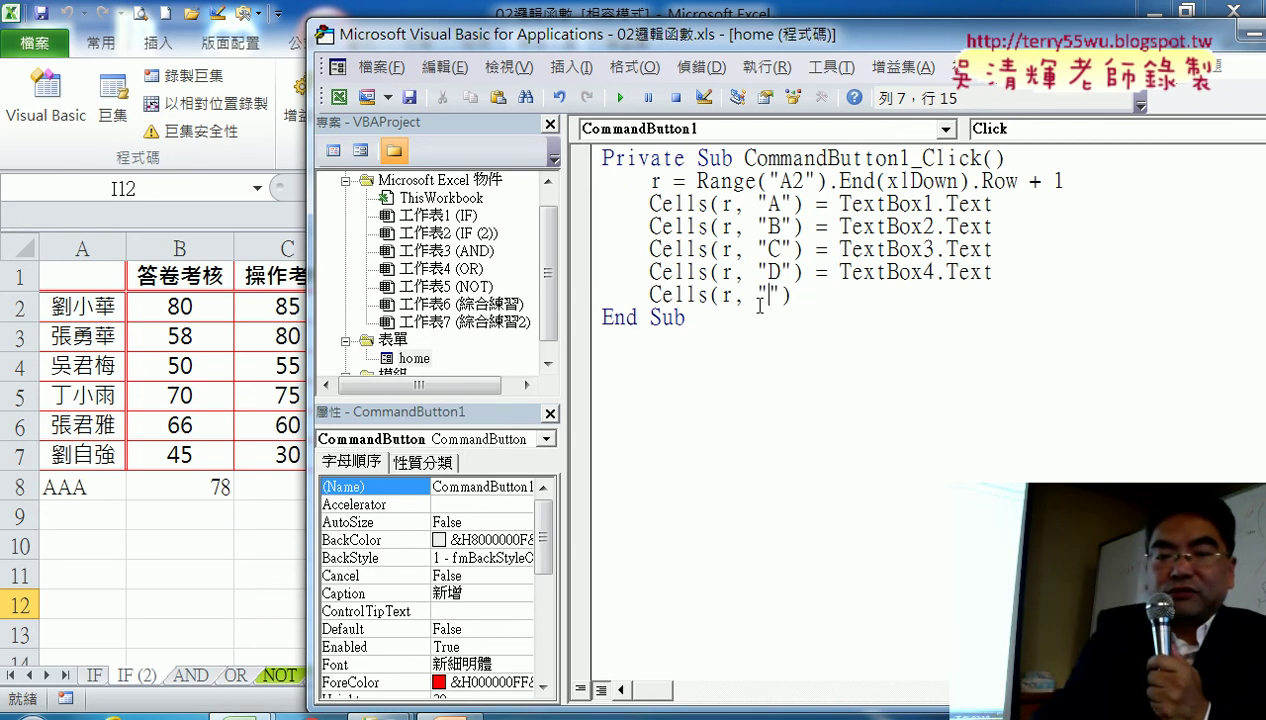
type("E")
left_click(820, 294)
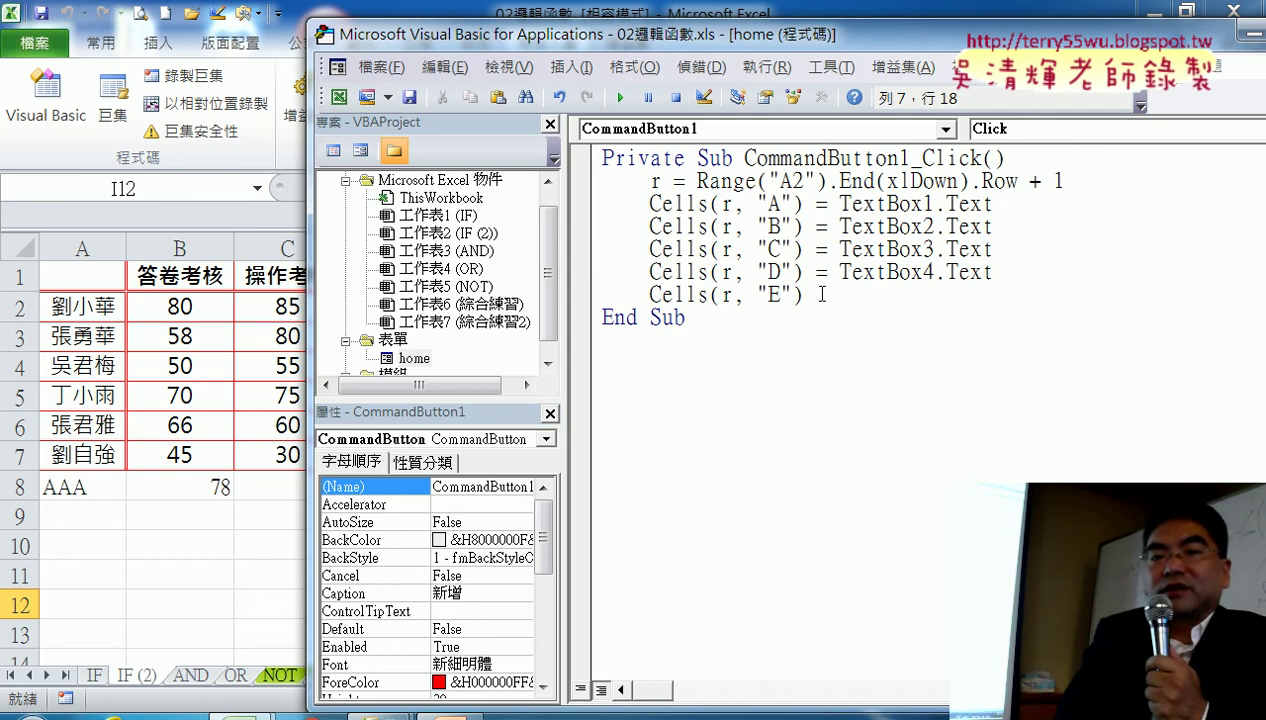
left_click(848, 220)
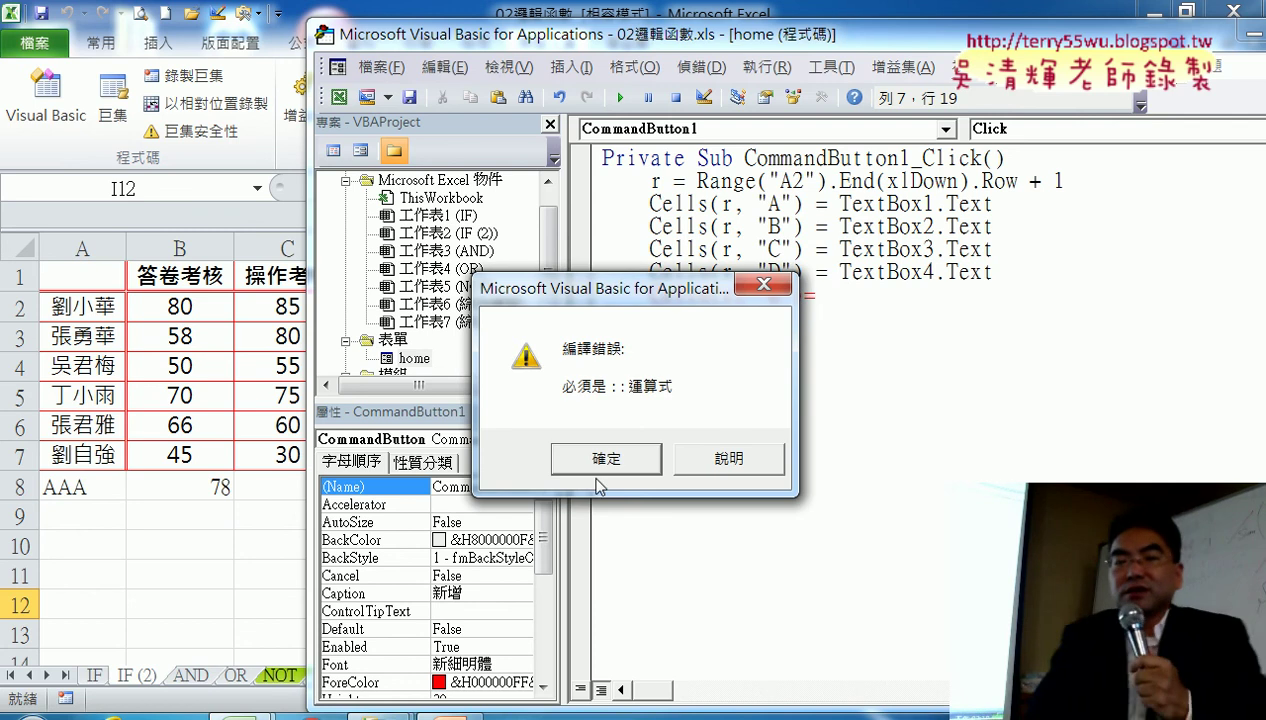
key("Return")
left_click_drag(839, 227, 982, 230)
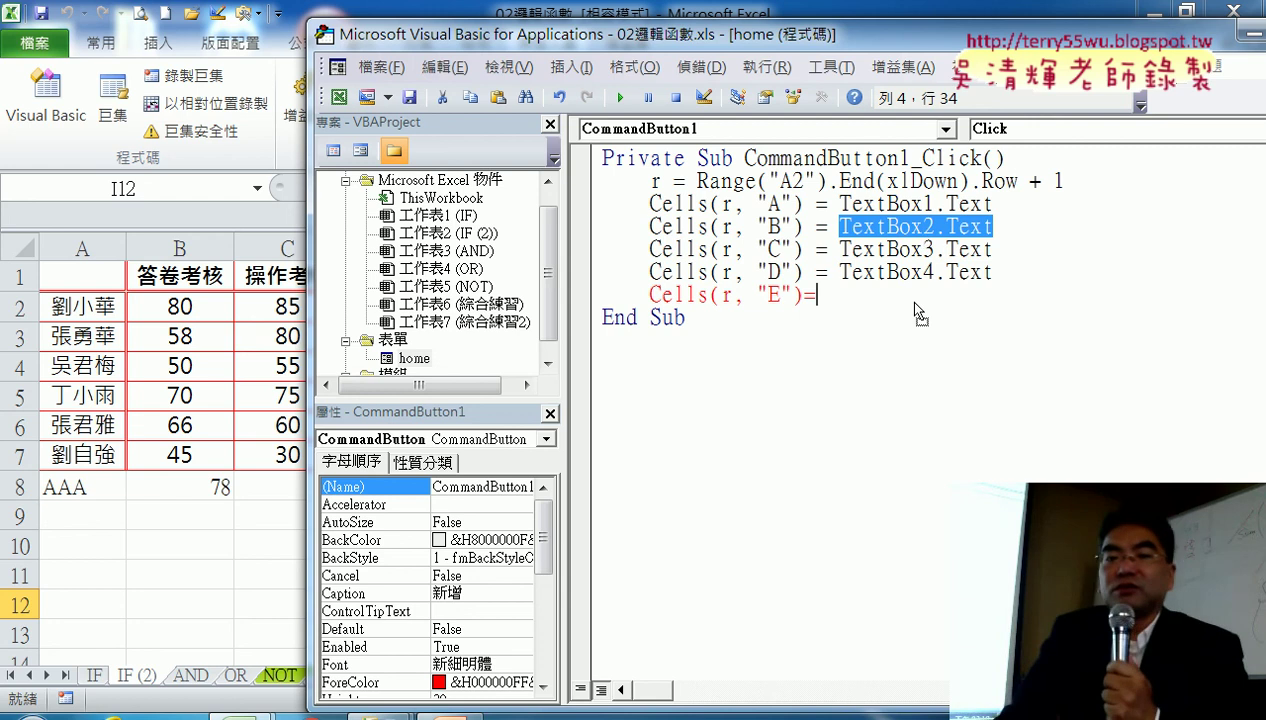
left_click_drag(904, 299, 815, 295)
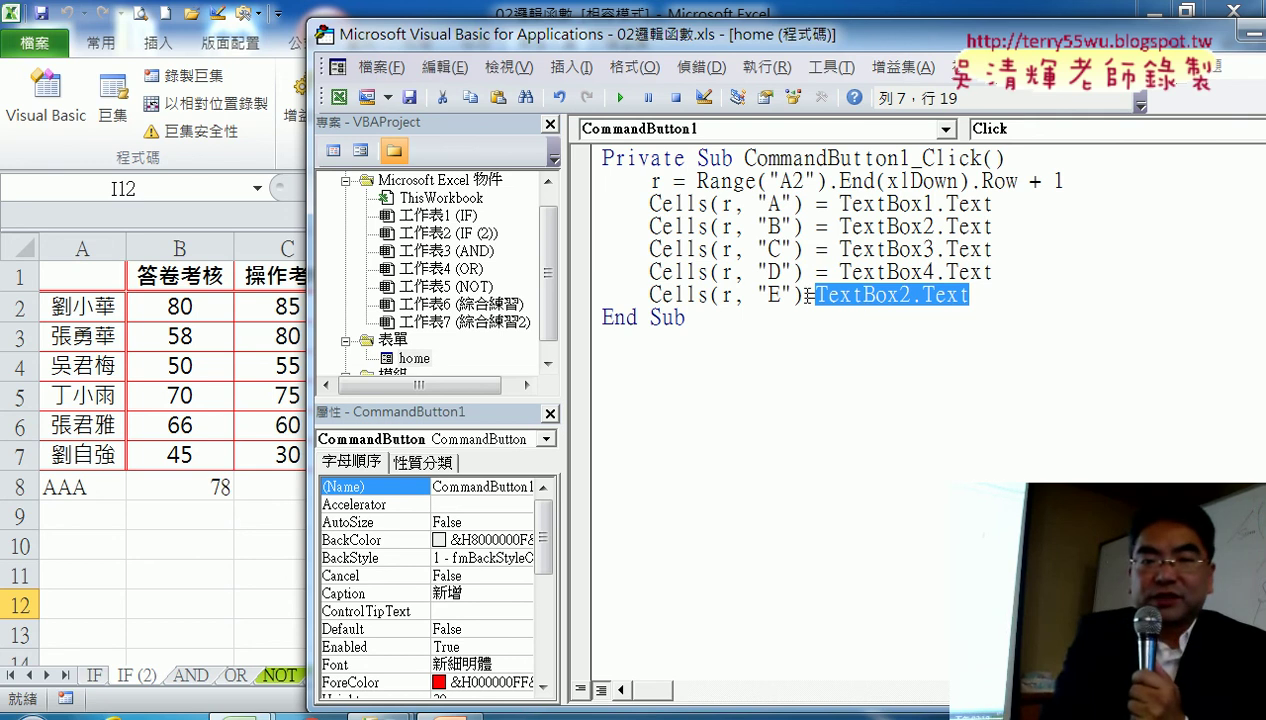
Wrap TextBox2.Text in CInt() on the column E line
left_click(824, 296)
key("Left")
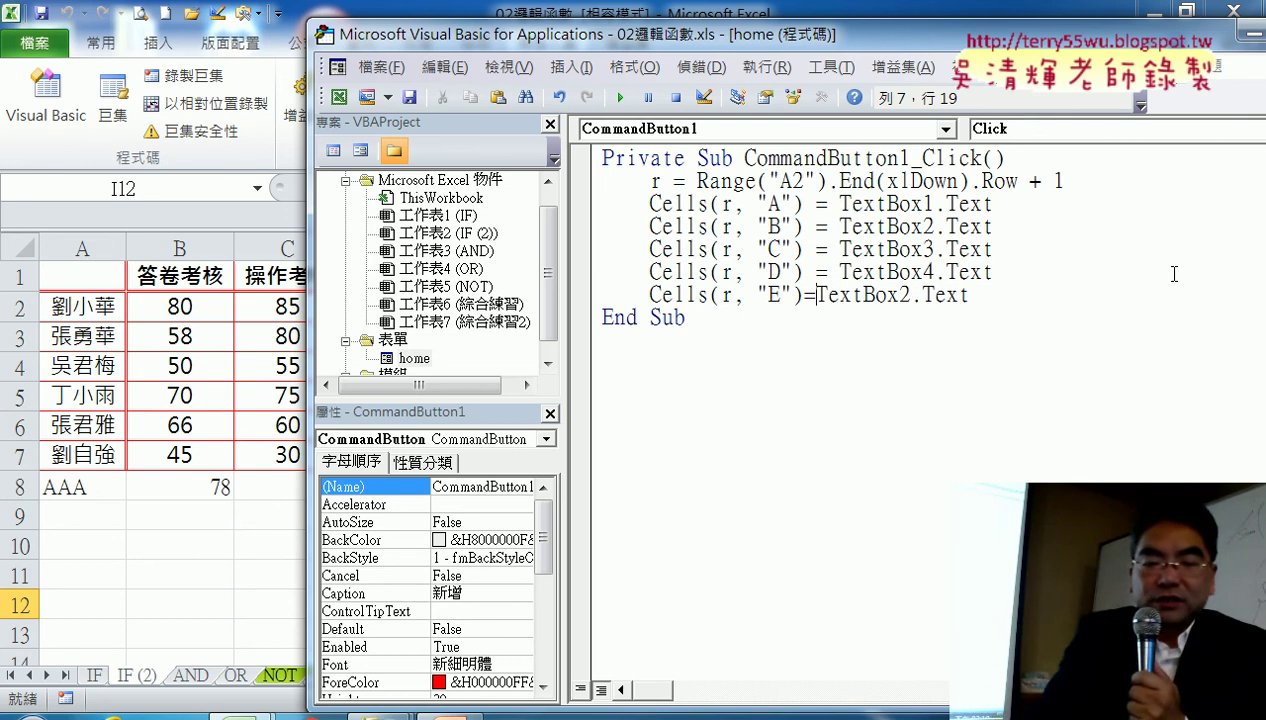
type("c")
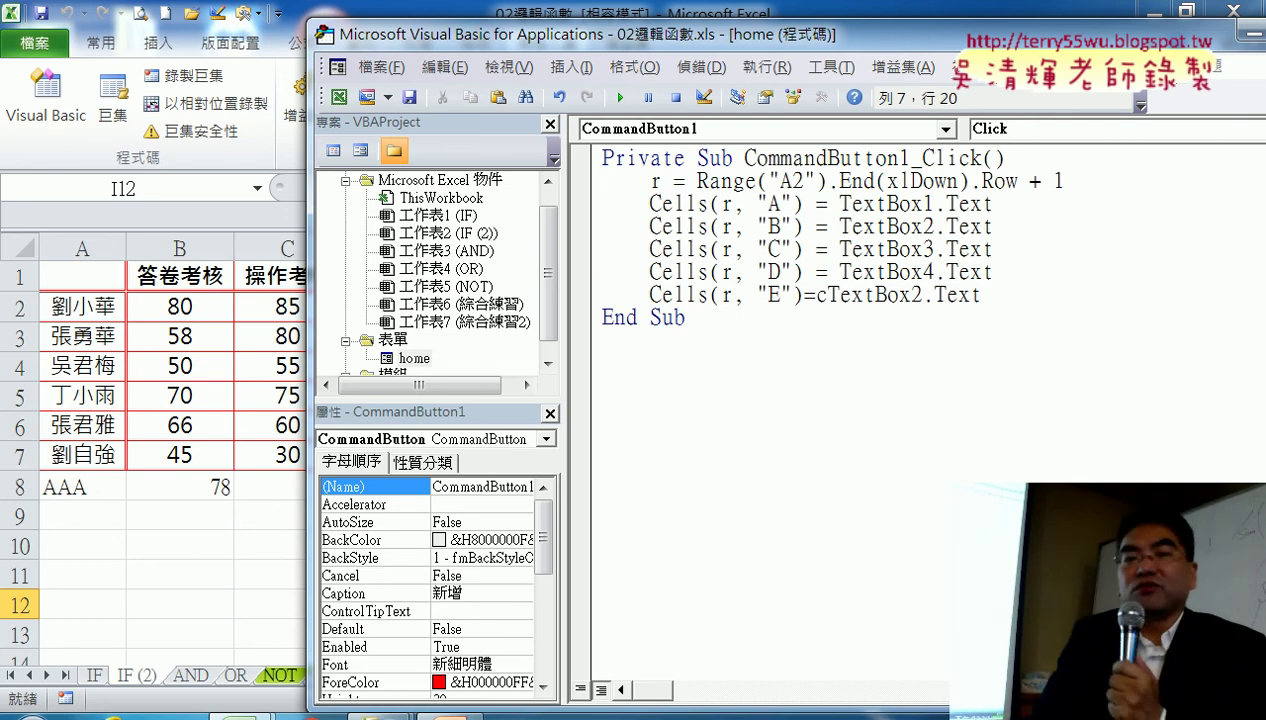
type("int")
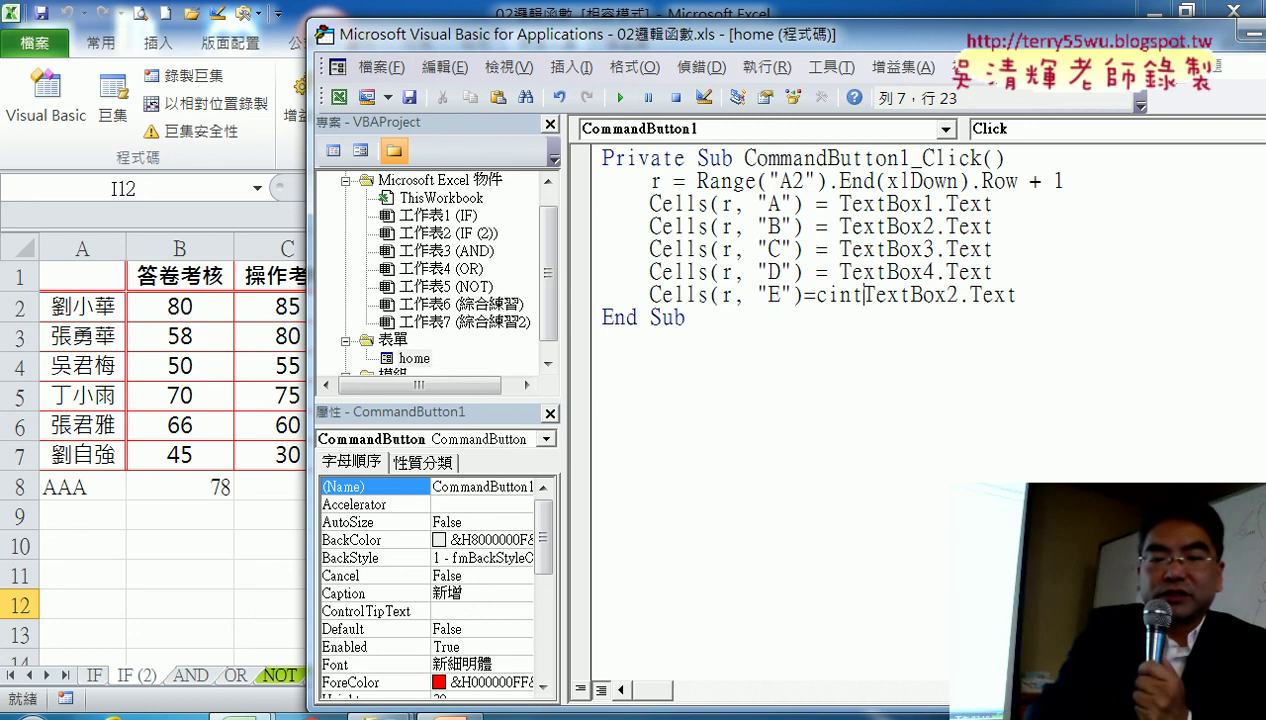
type("(")
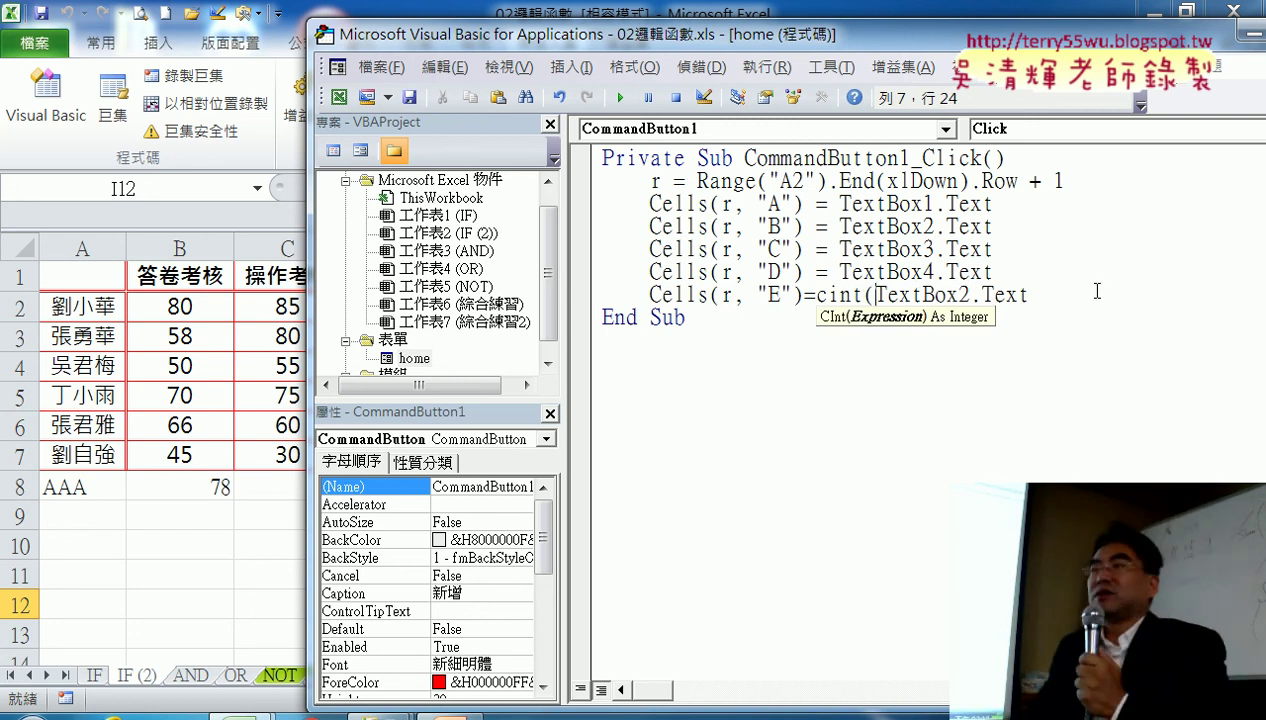
left_click(1095, 291)
type(")+")
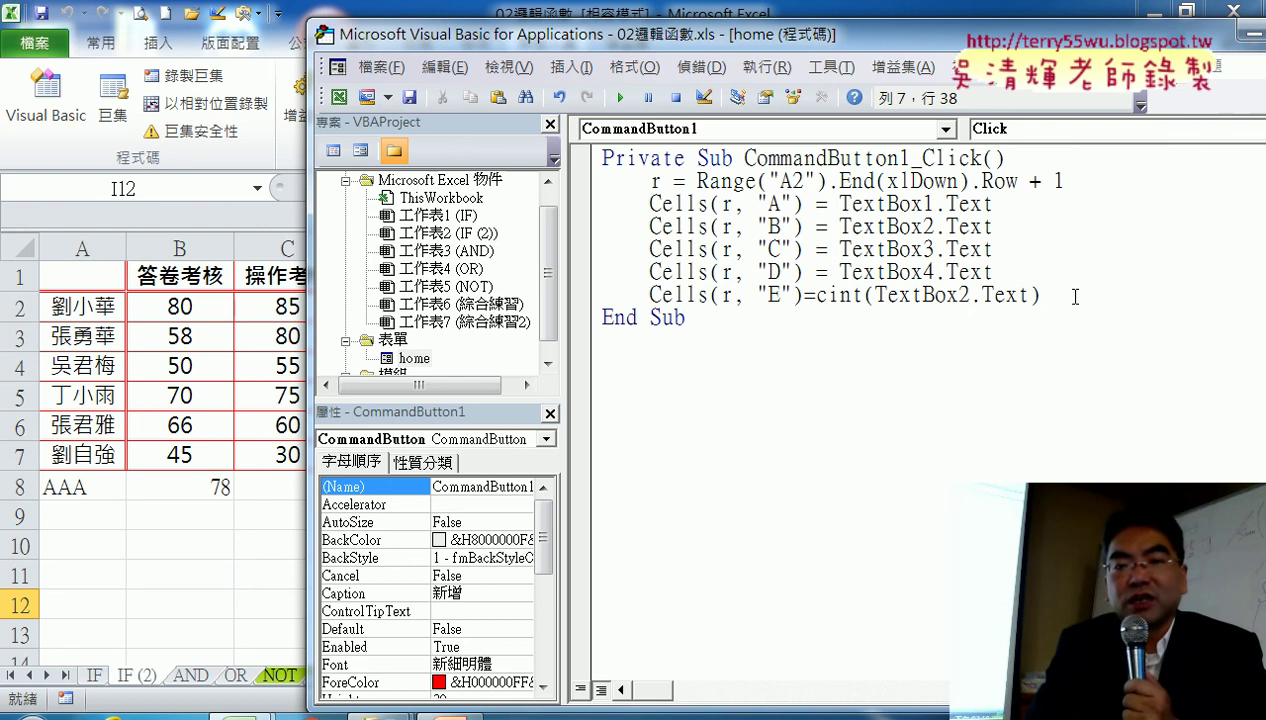
double_click(823, 294)
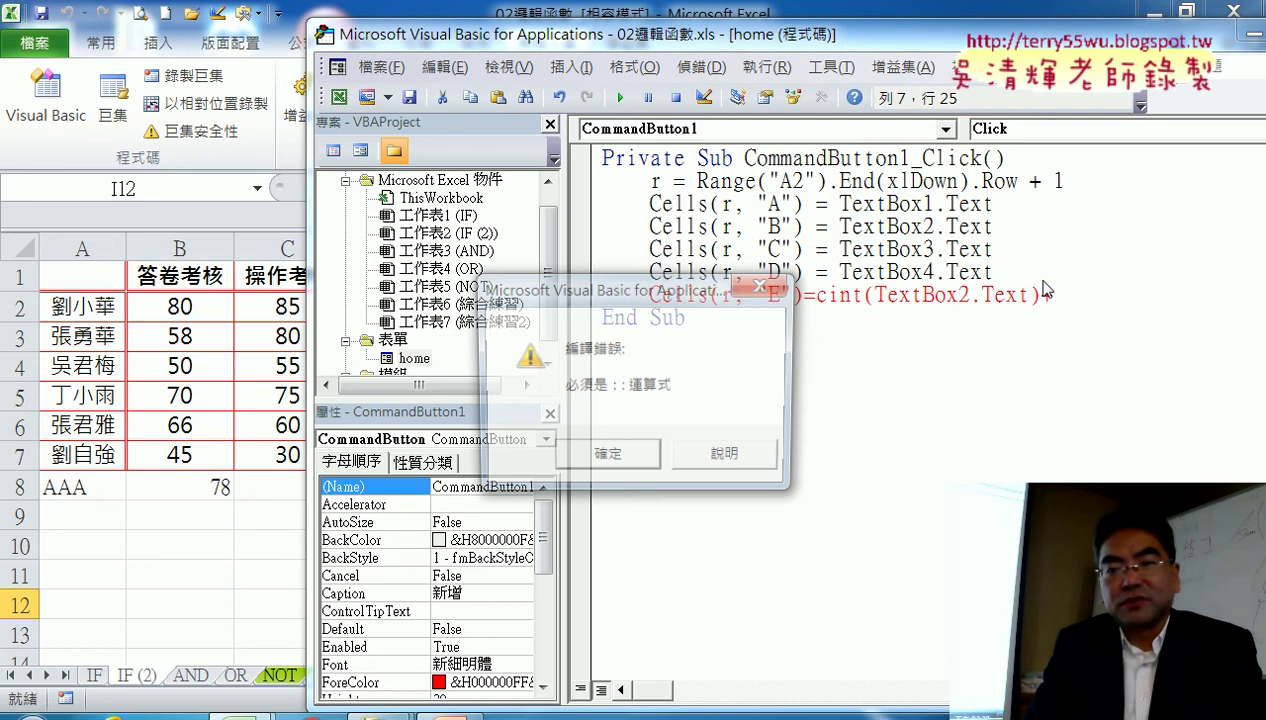
left_click(637, 466)
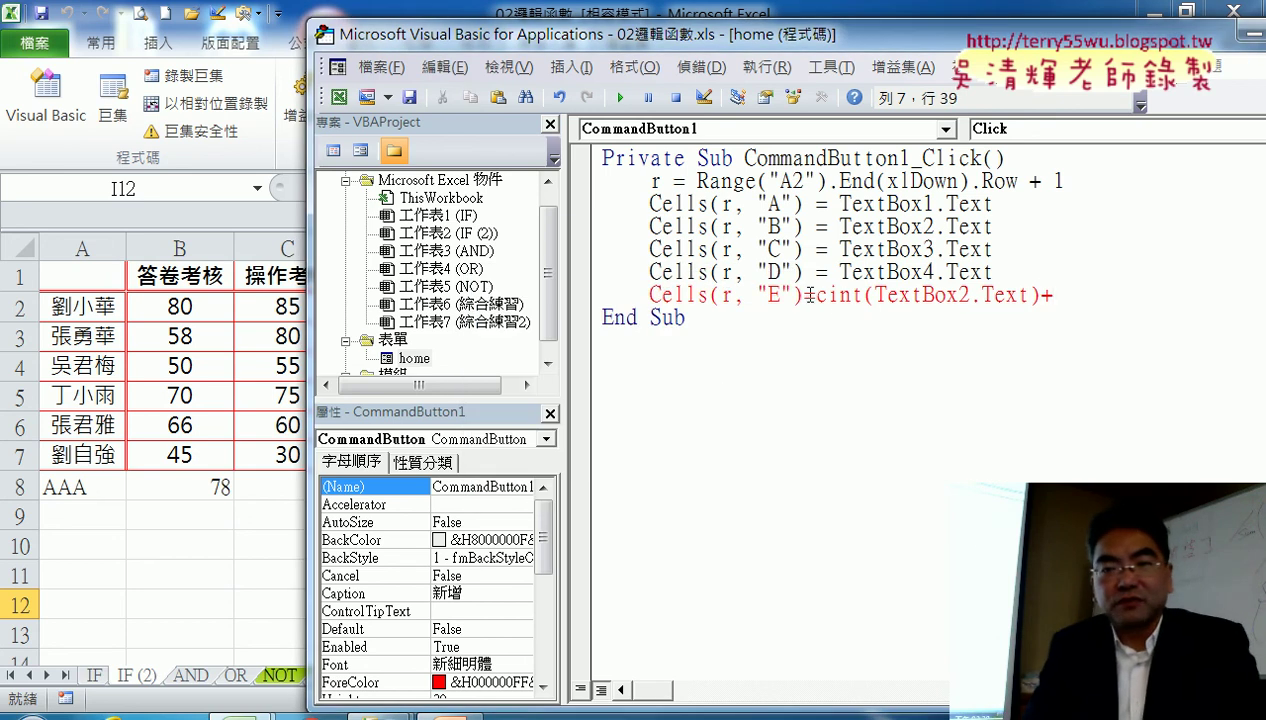
Add a + CInt(TextBox3.Text) term to the column E sum
left_click_drag(809, 297, 1041, 300)
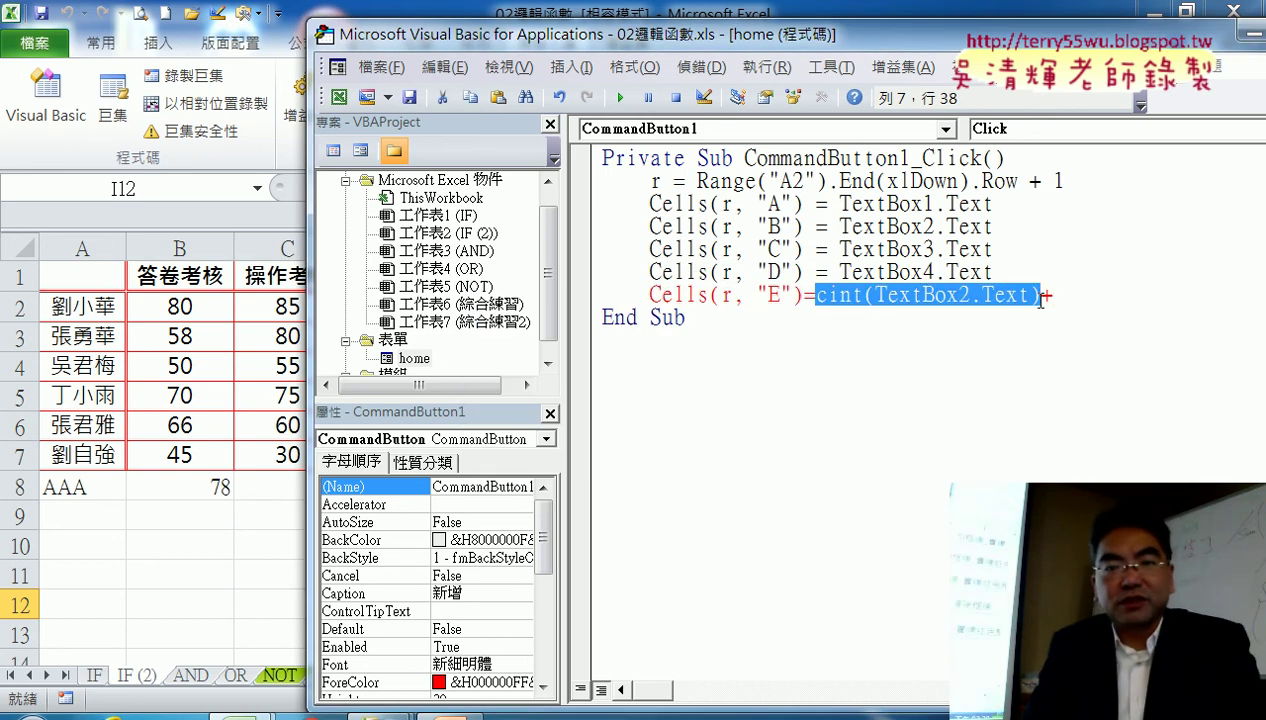
key("ctrl+v")
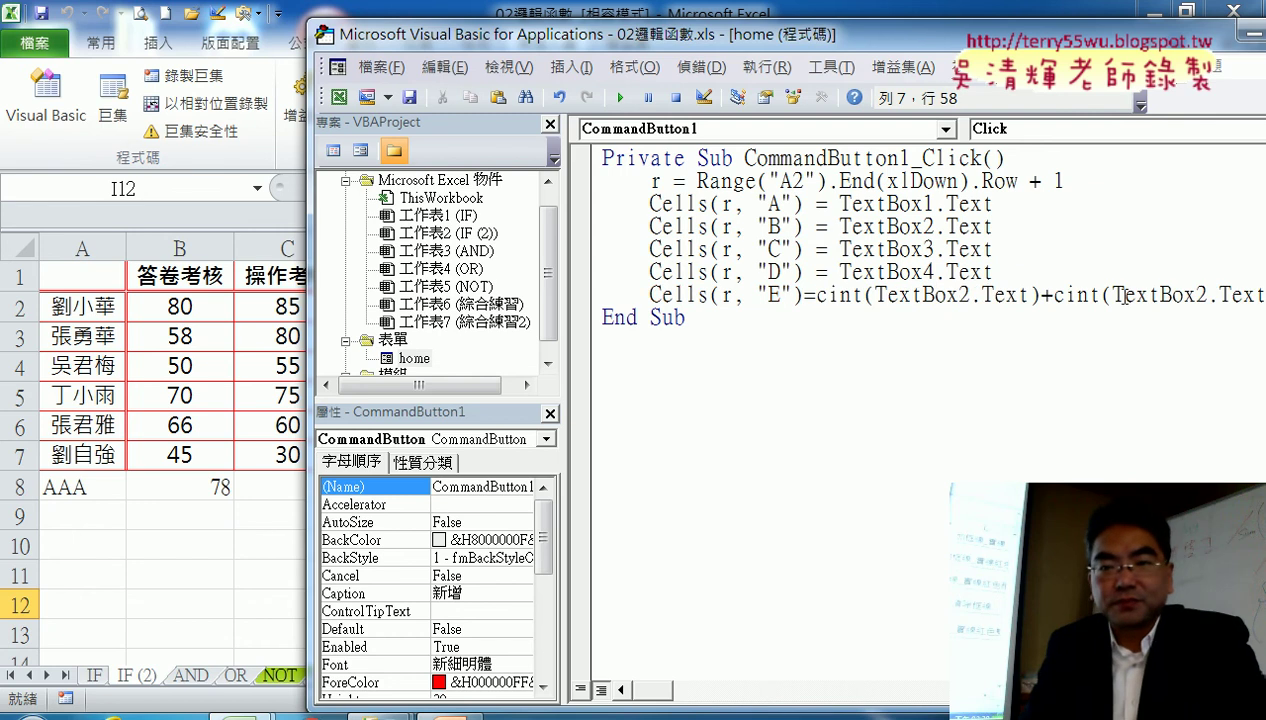
left_click_drag(810, 34, 530, 62)
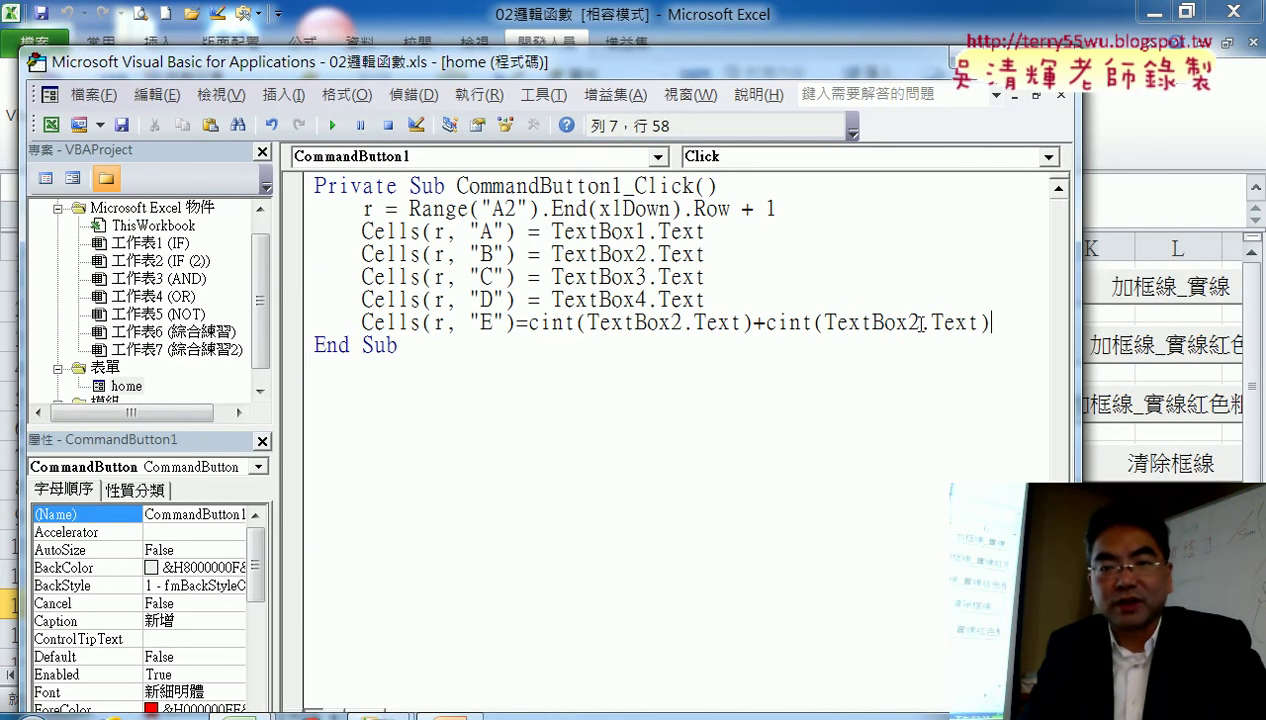
left_click_drag(919, 322, 908, 322)
type("3")
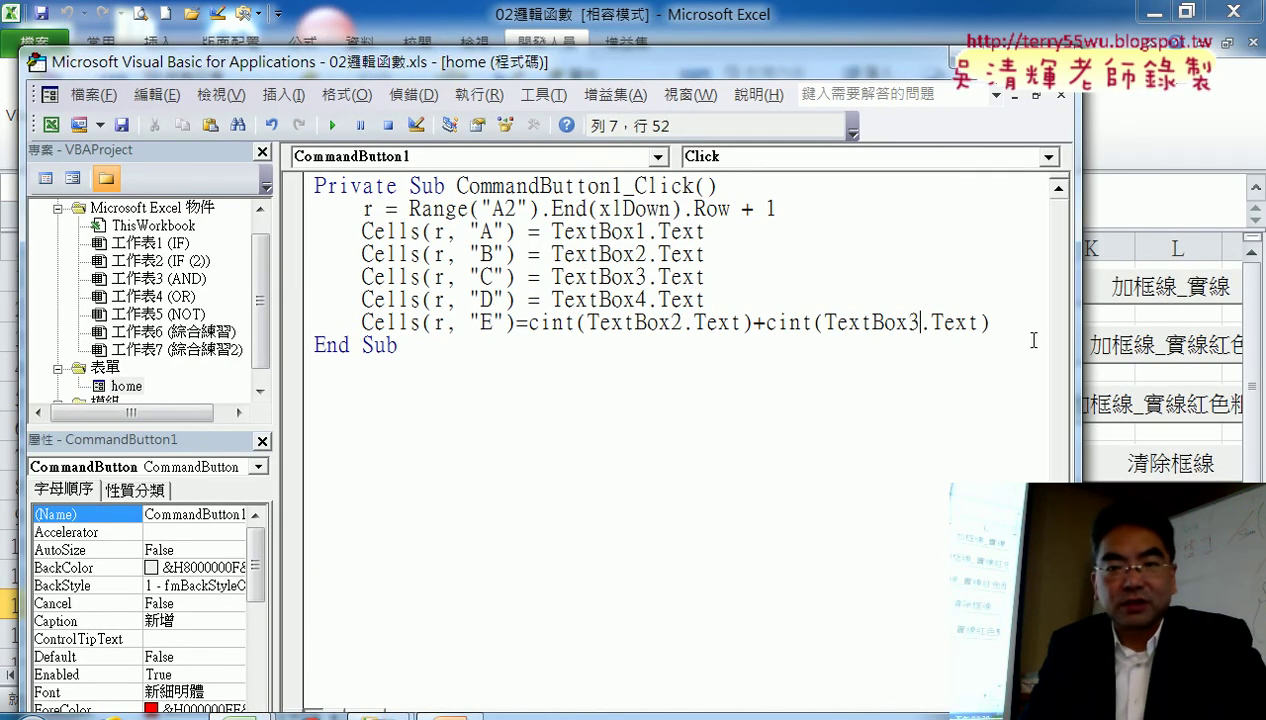
Add a + CInt(TextBox4.Text) term to complete the three-score sum
left_click_drag(988, 322, 755, 320)
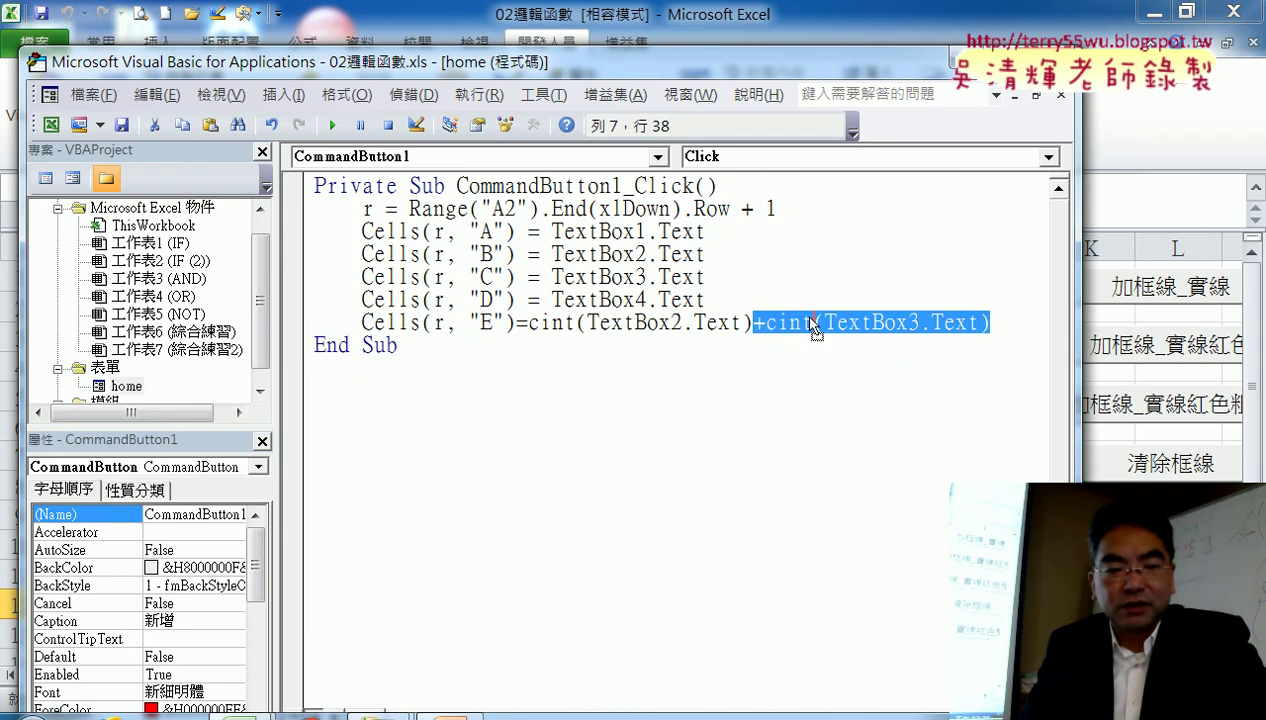
key("ctrl+c")
left_click(996, 322)
key("ctrl+v")
key("Left")
key("Left")
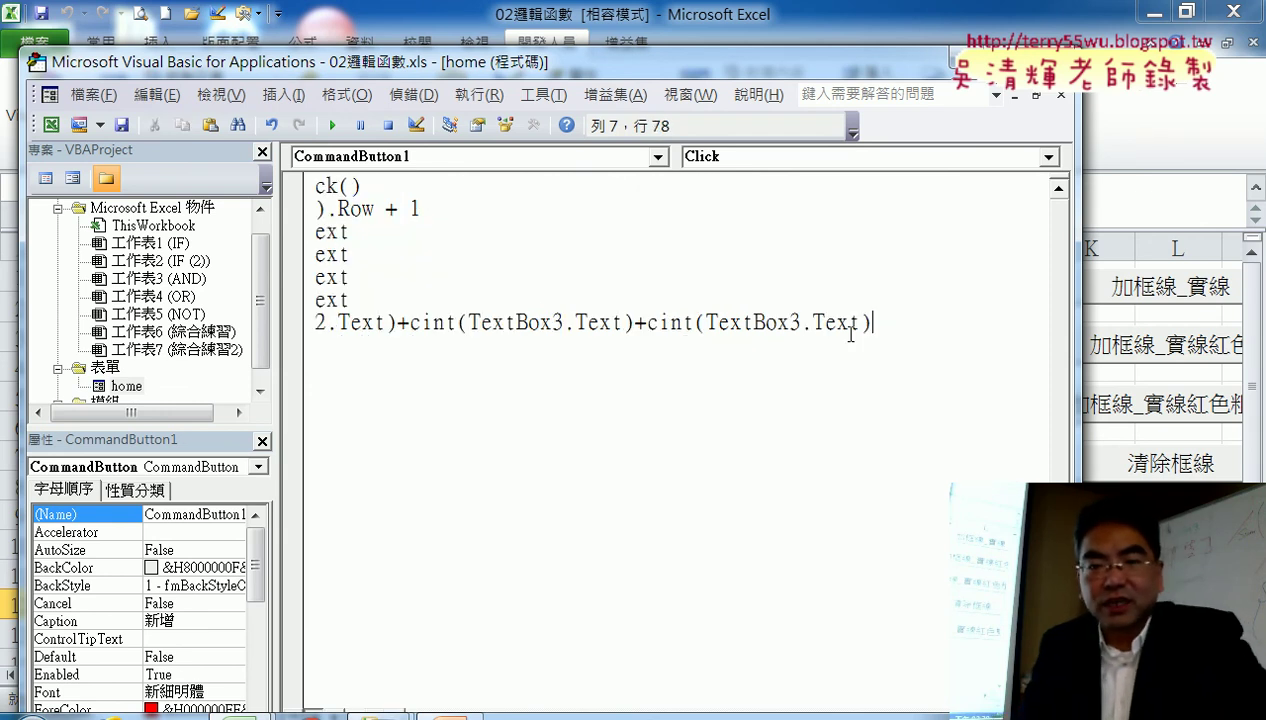
key("Left")
key("Left")
key("Left")
key("shift+Left")
type("4")
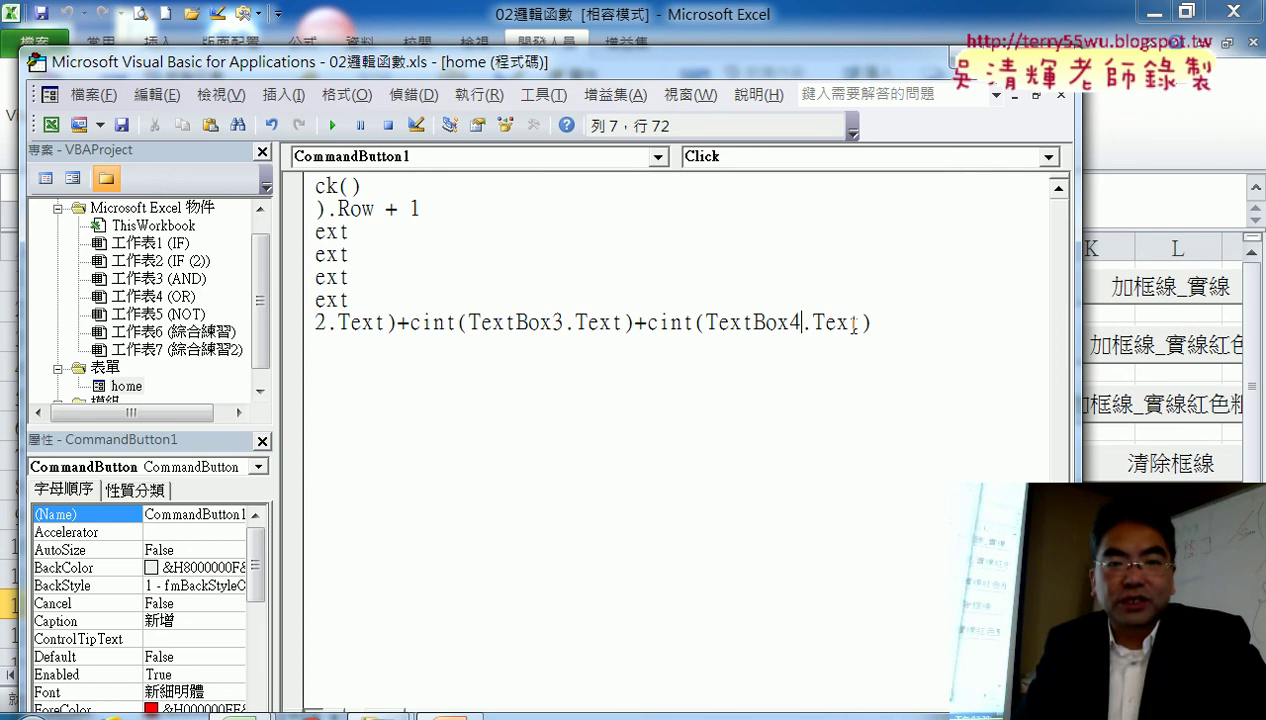
left_click(916, 322)
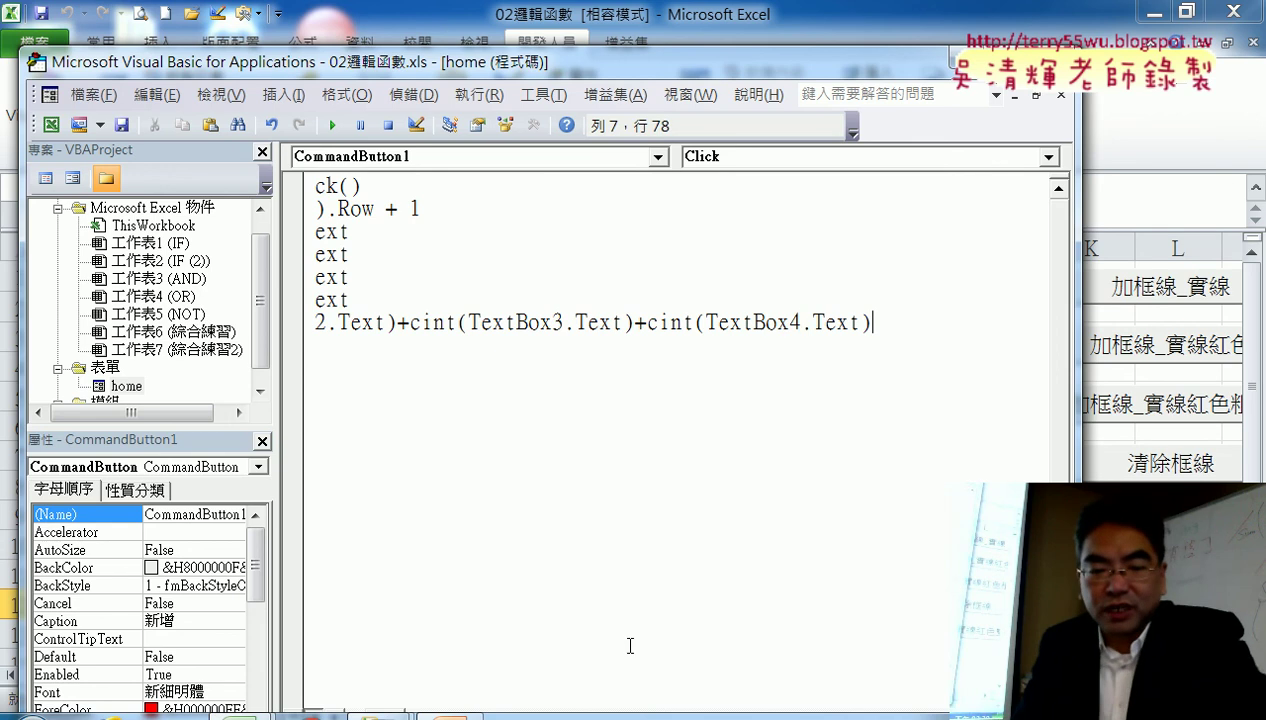
Enclose the sum in parentheses and divide it by 3
left_click_drag(507, 57, 580, 12)
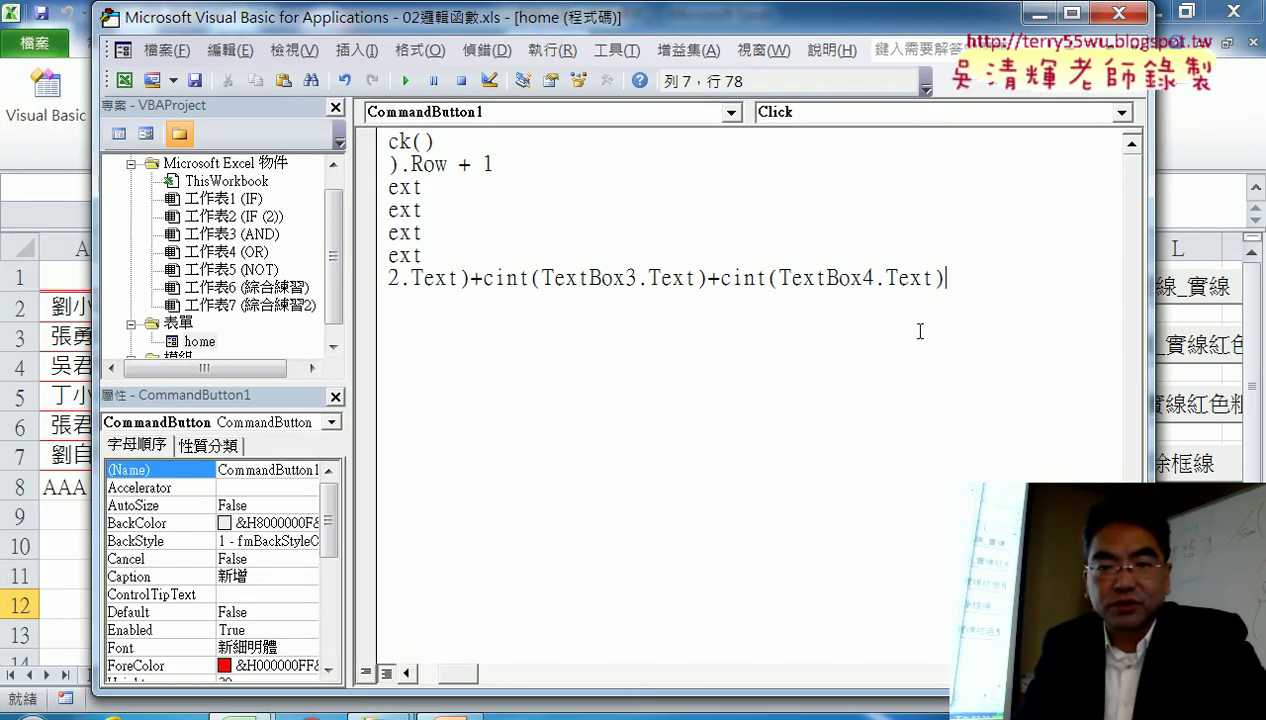
type("/")
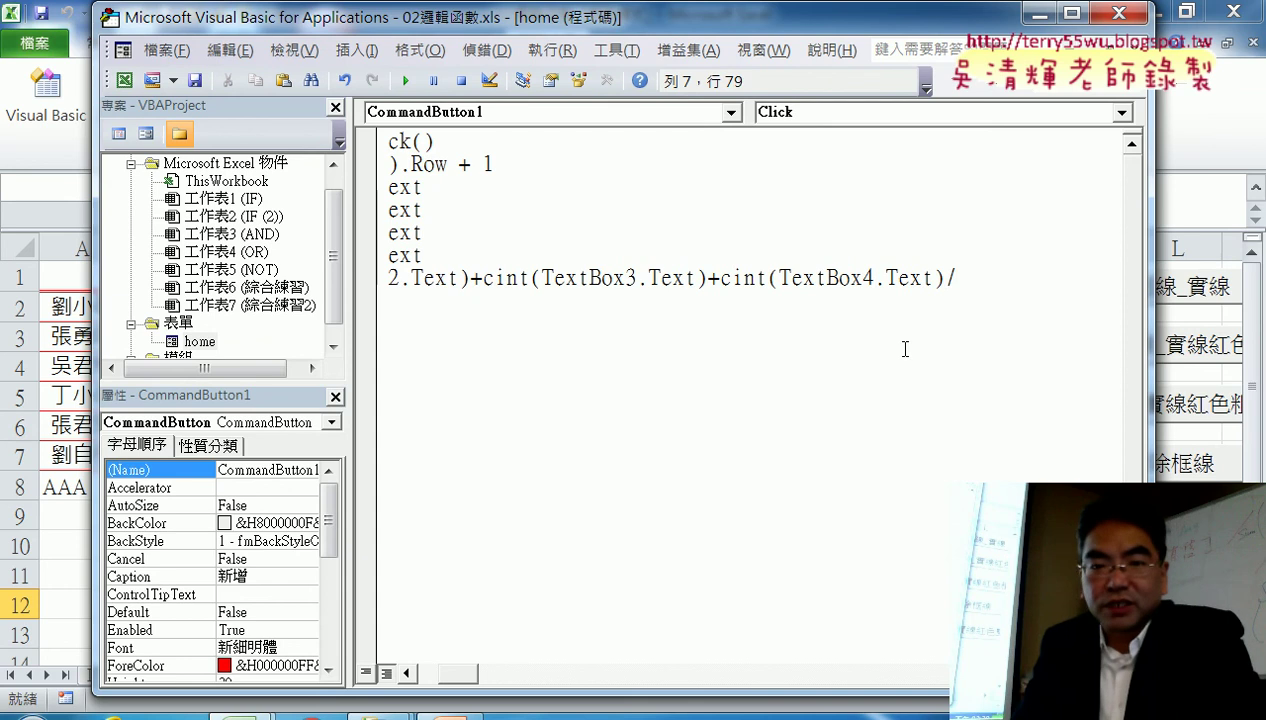
type("3")
left_click(941, 278)
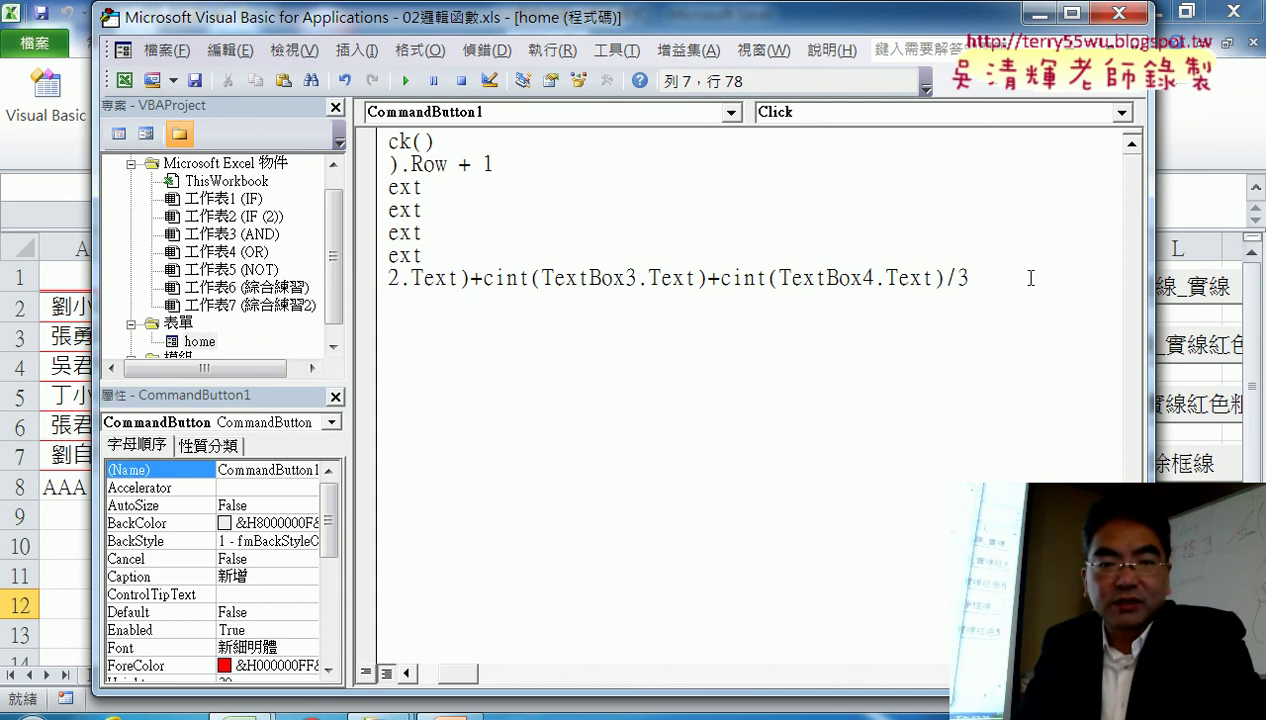
type(")")
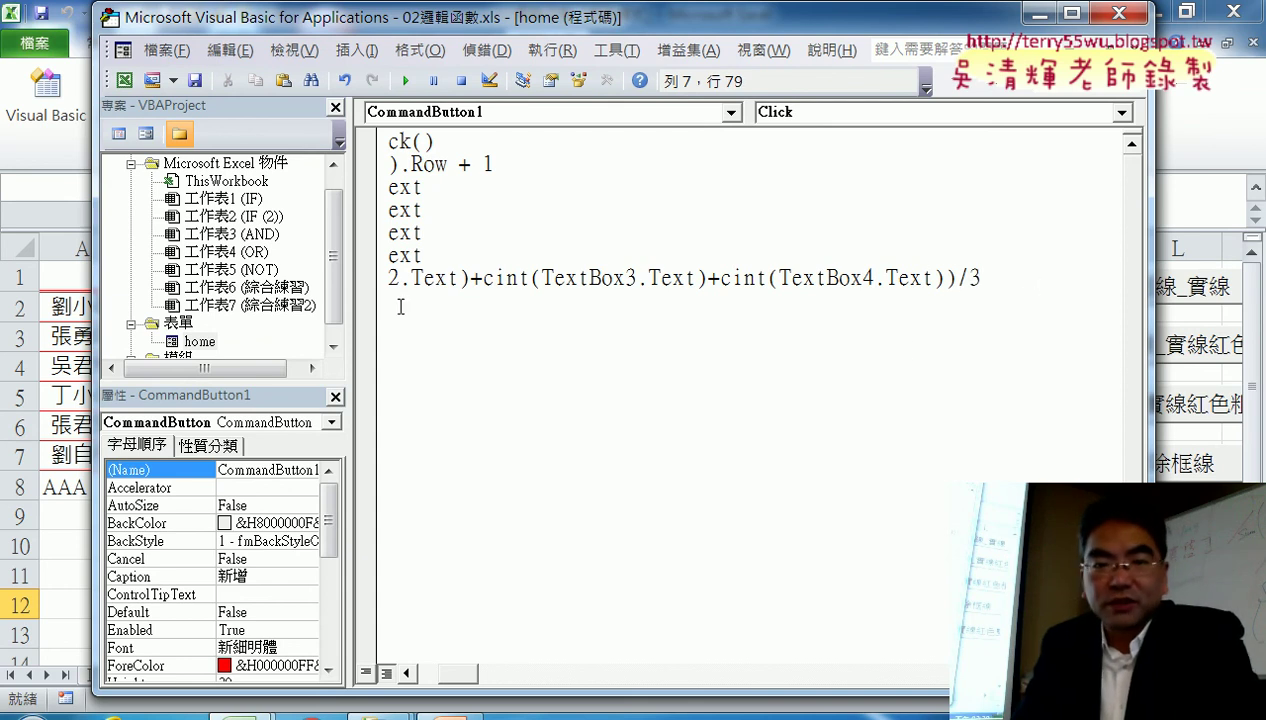
left_click_drag(400, 306, 370, 278)
left_click(601, 278)
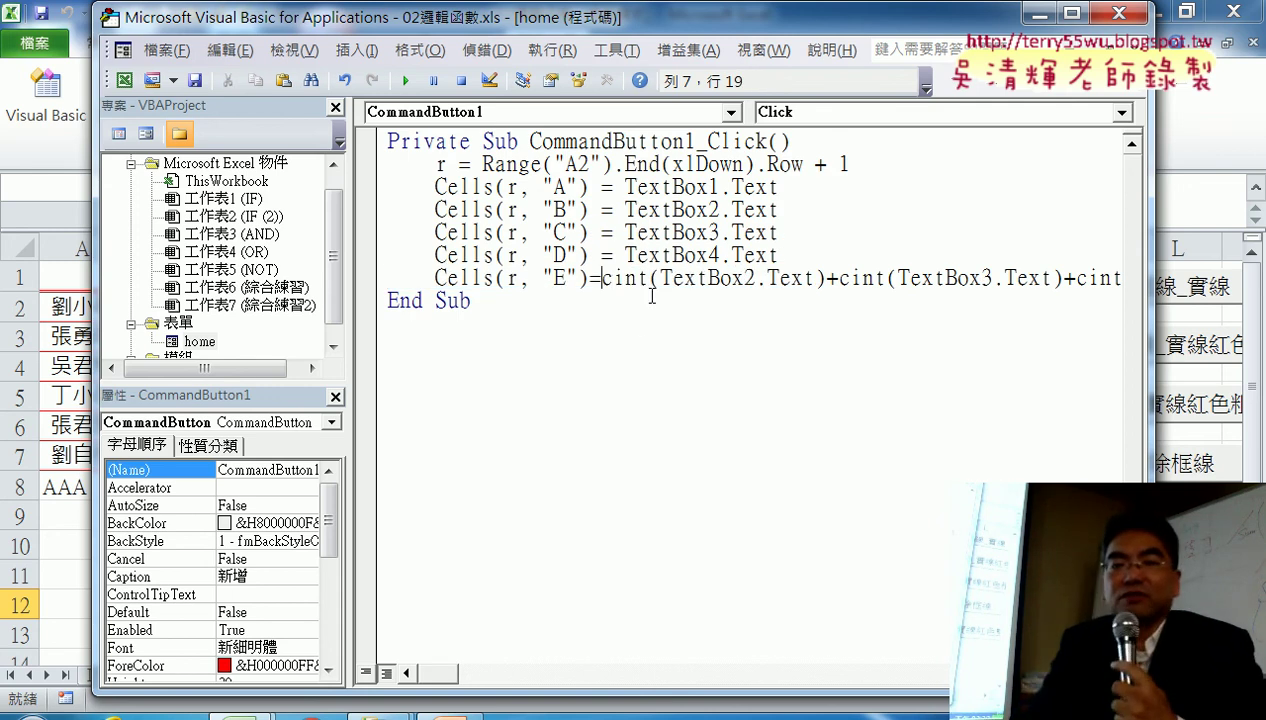
type("(")
left_click(684, 341)
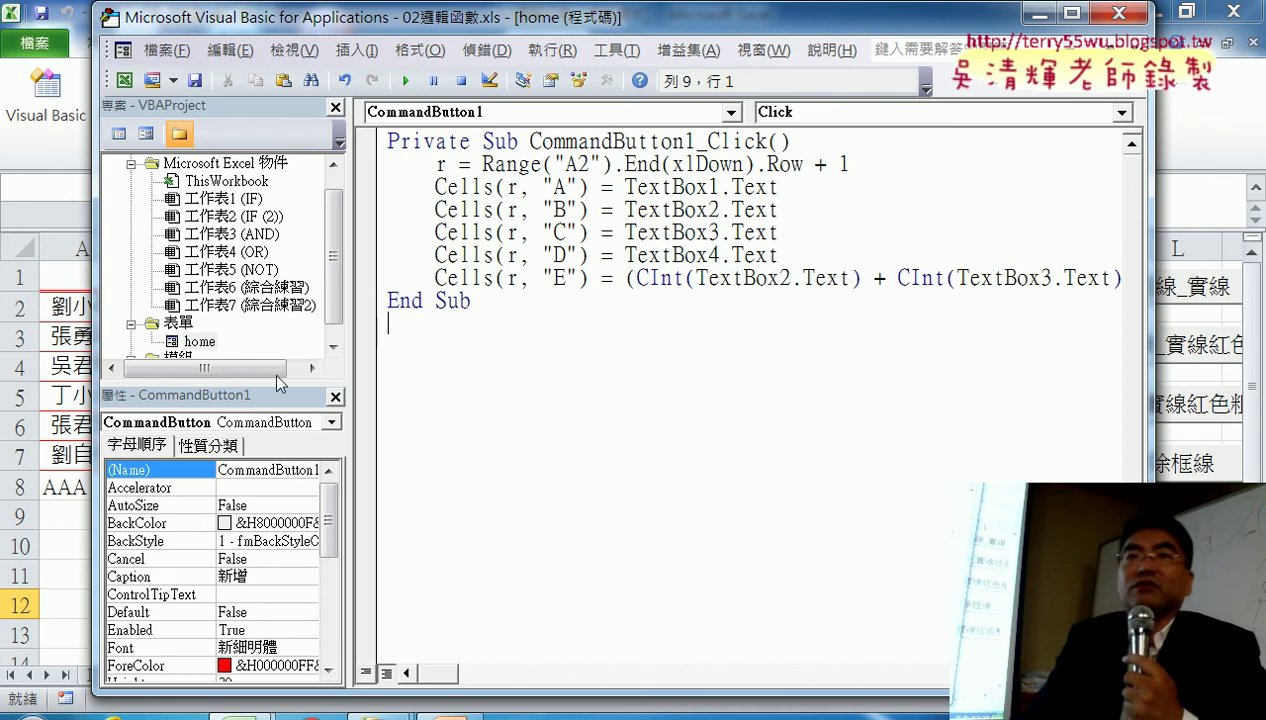
left_click_drag(588, 279, 434, 279)
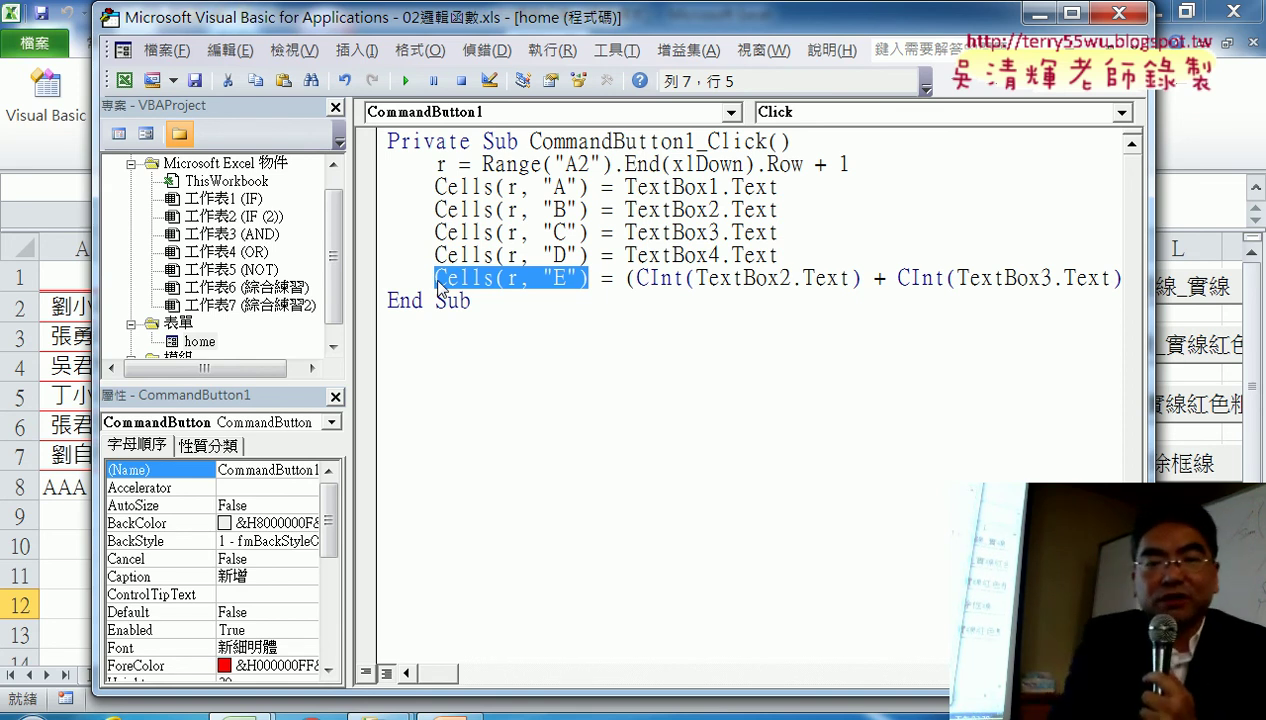
Wrap the column E average in Round(..., 0) to get a whole number
left_click(627, 278)
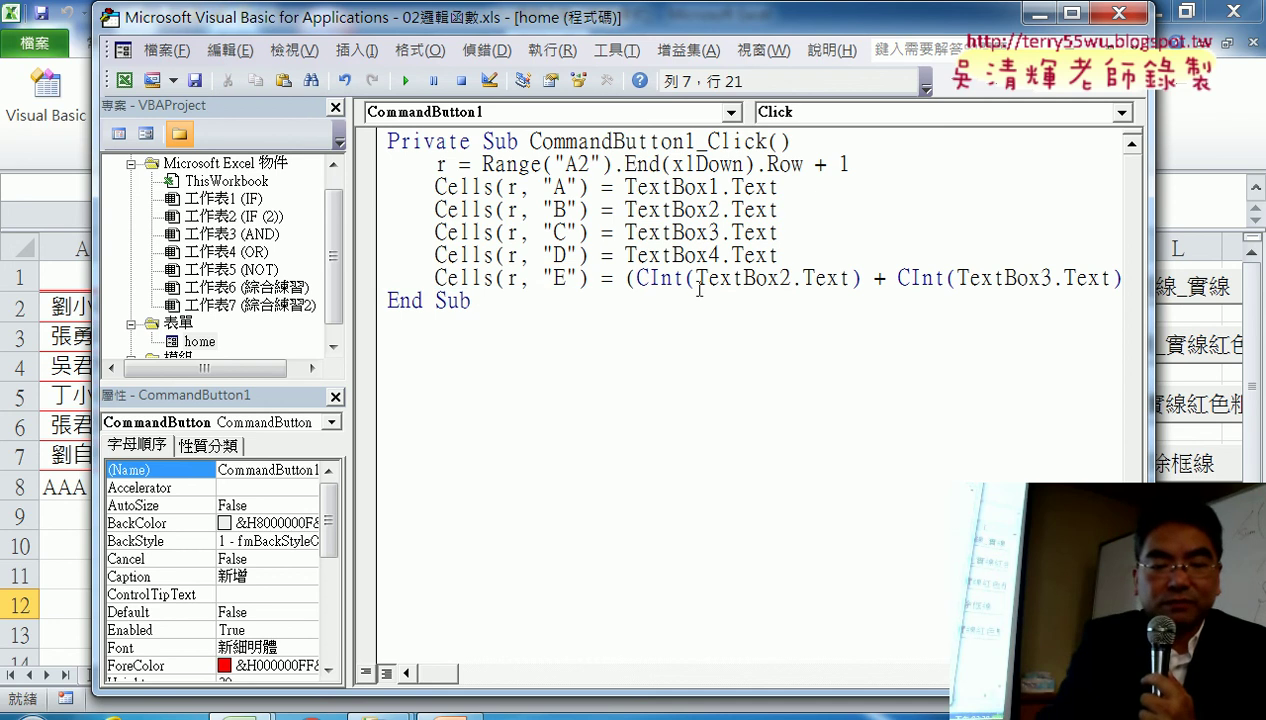
type("r")
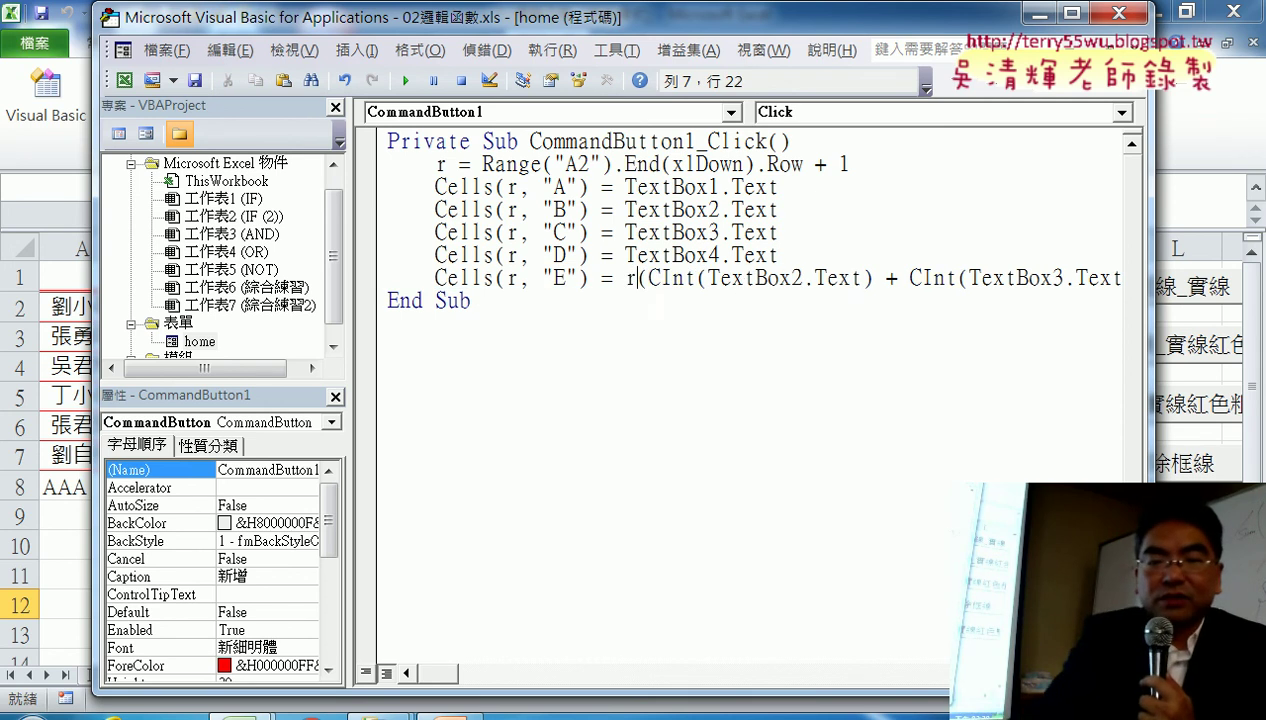
type("oun")
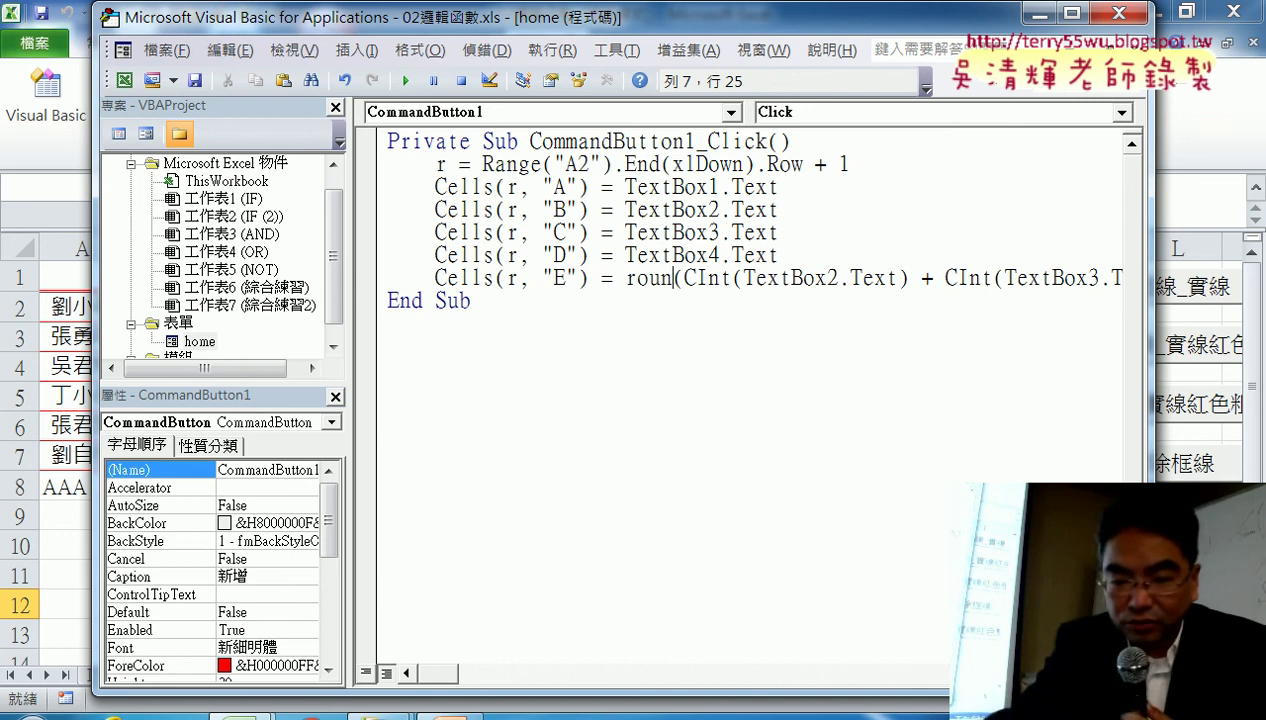
type("d(")
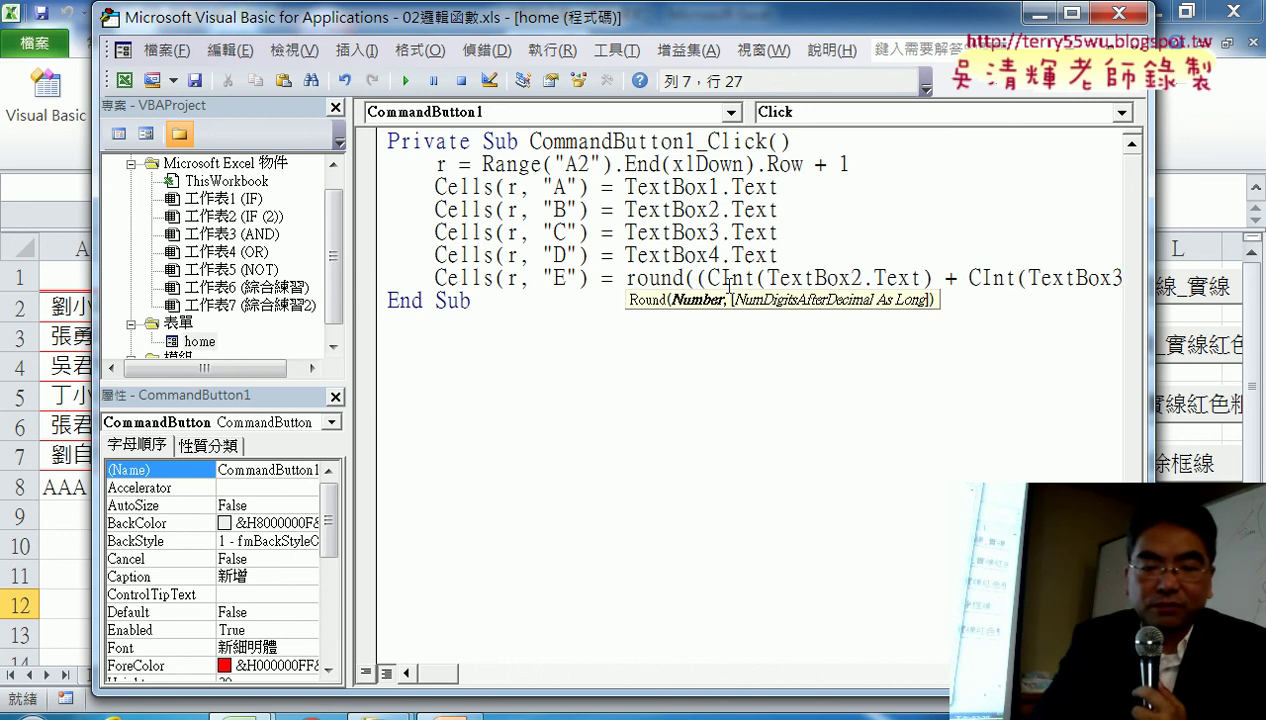
left_click_drag(449, 675, 482, 683)
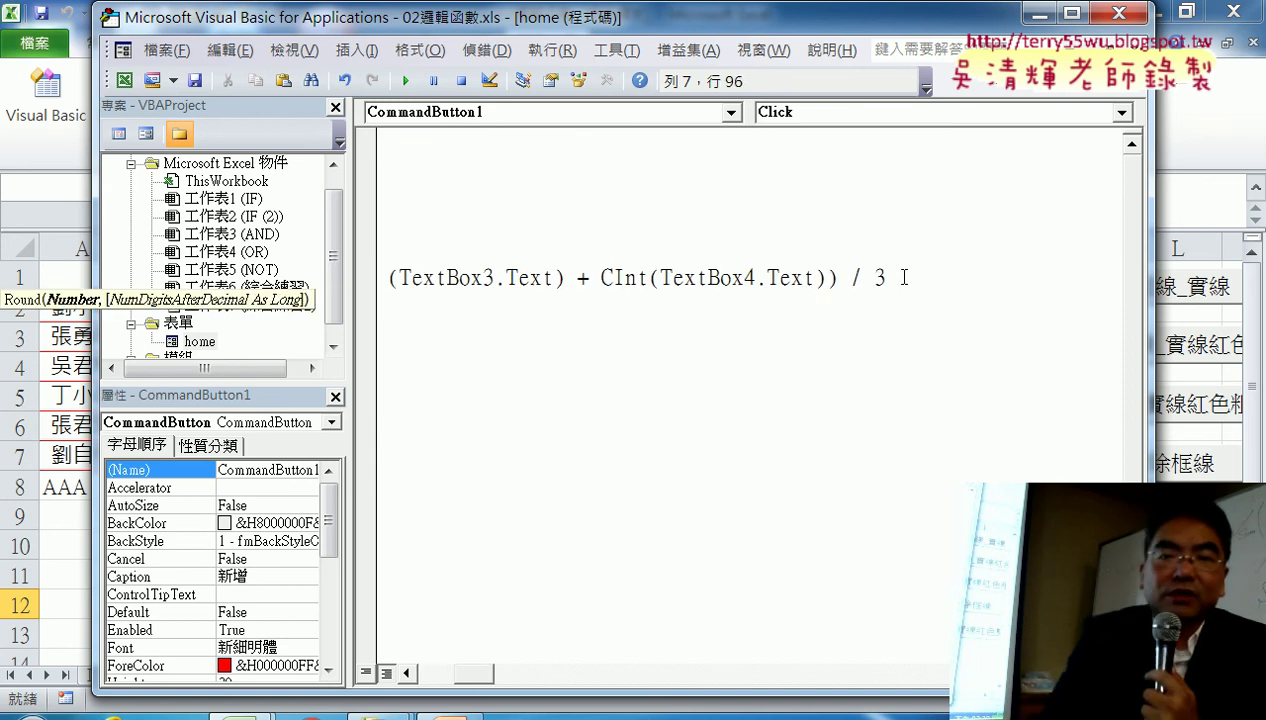
left_click(900, 277)
type(",0")
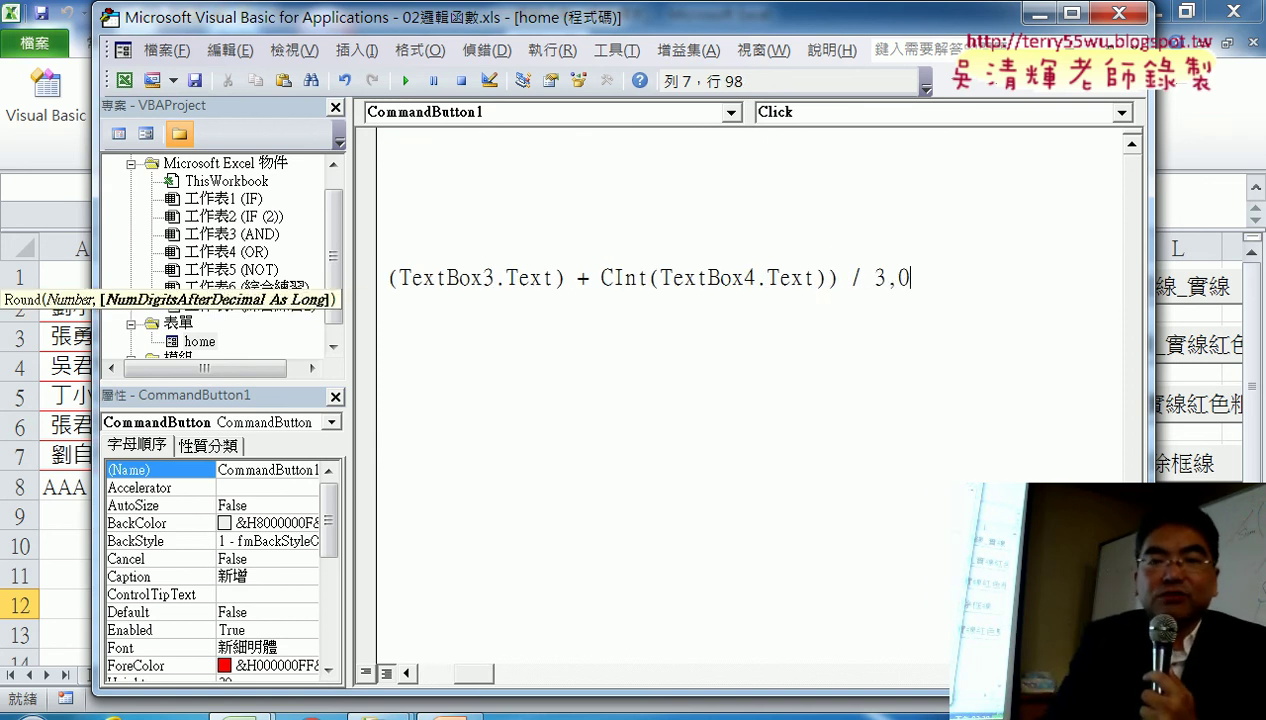
type(")")
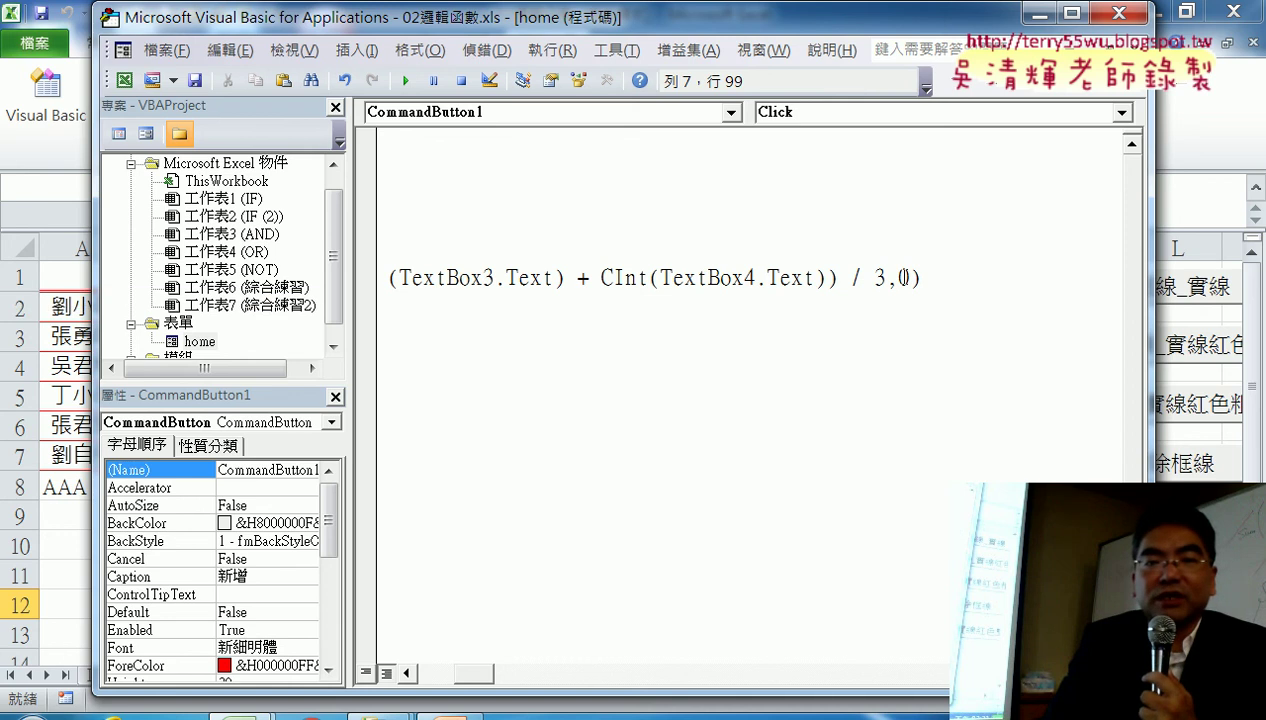
left_click(955, 347)
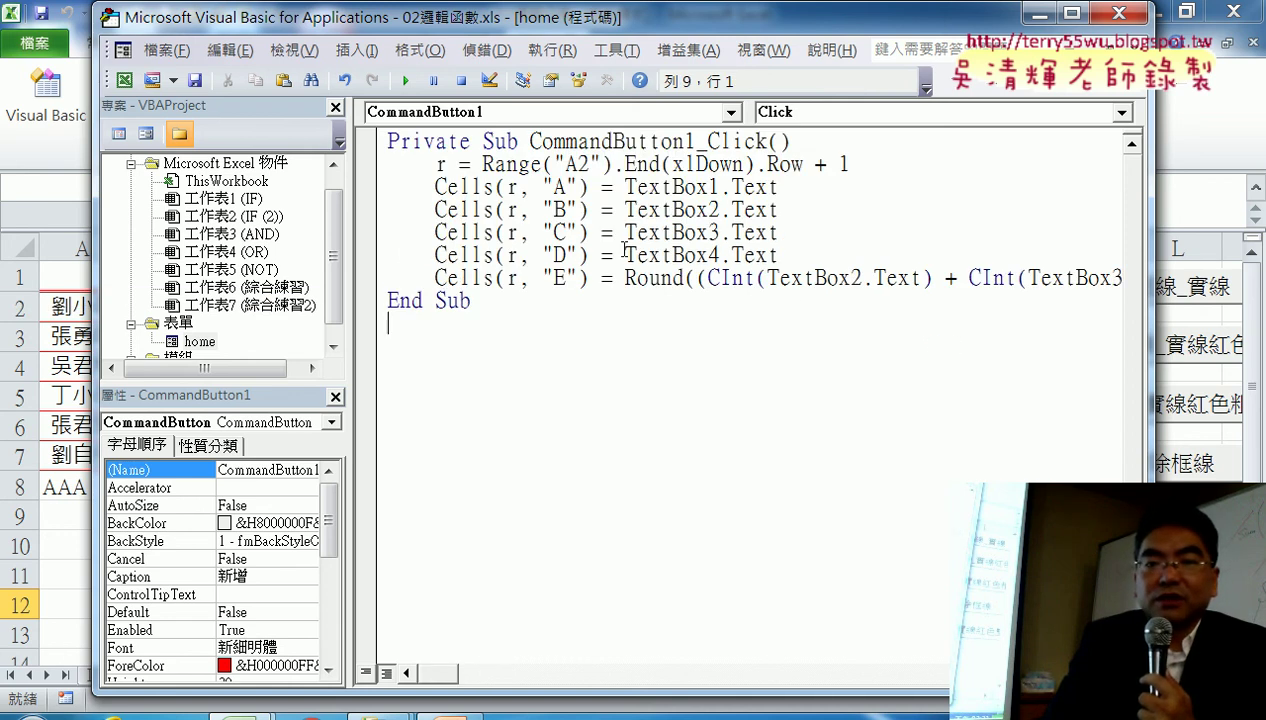
left_click_drag(350, 246, 222, 246)
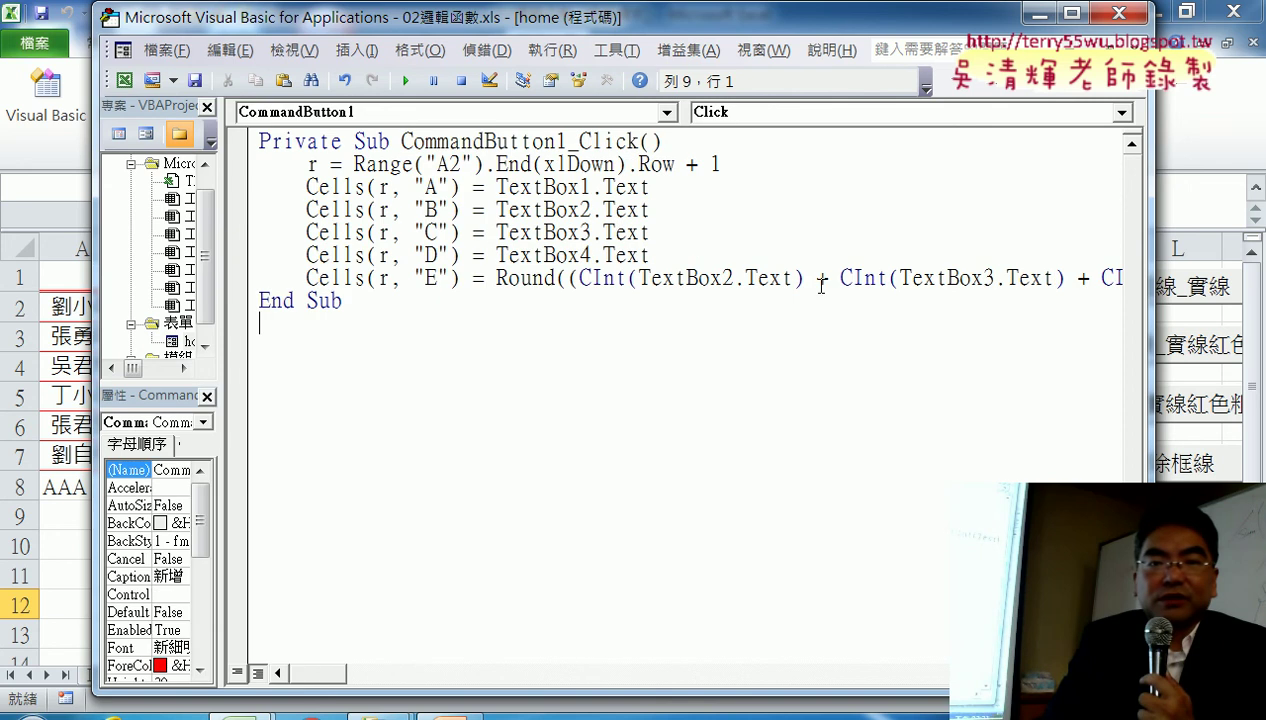
left_click(885, 283)
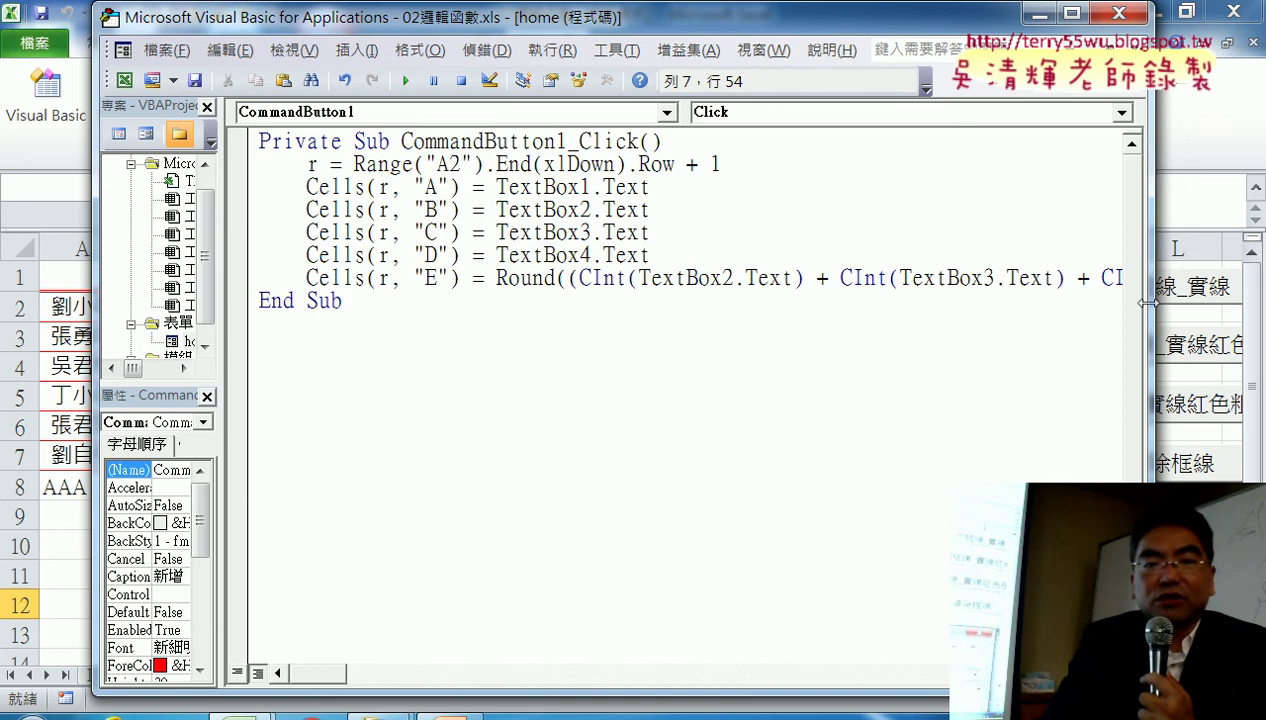
left_click_drag(1148, 302, 1238, 304)
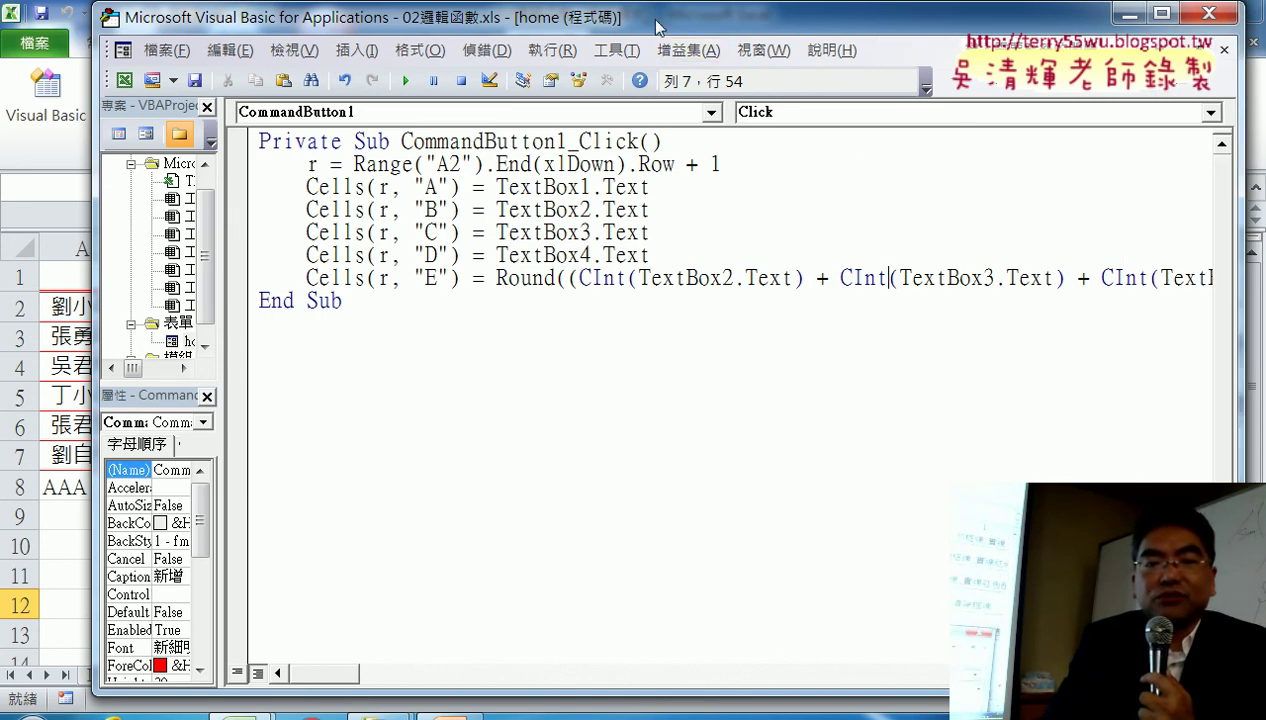
left_click_drag(657, 25, 639, 532)
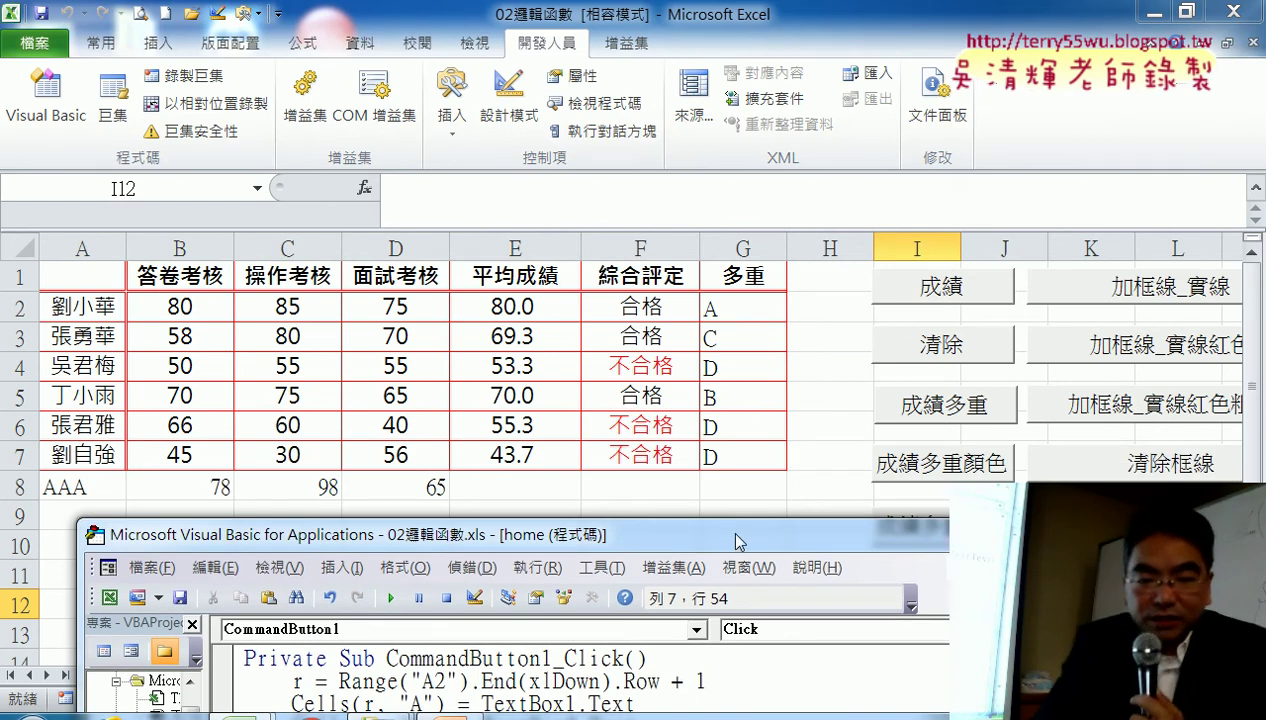
left_click_drag(727, 527, 735, 69)
left_click(300, 337)
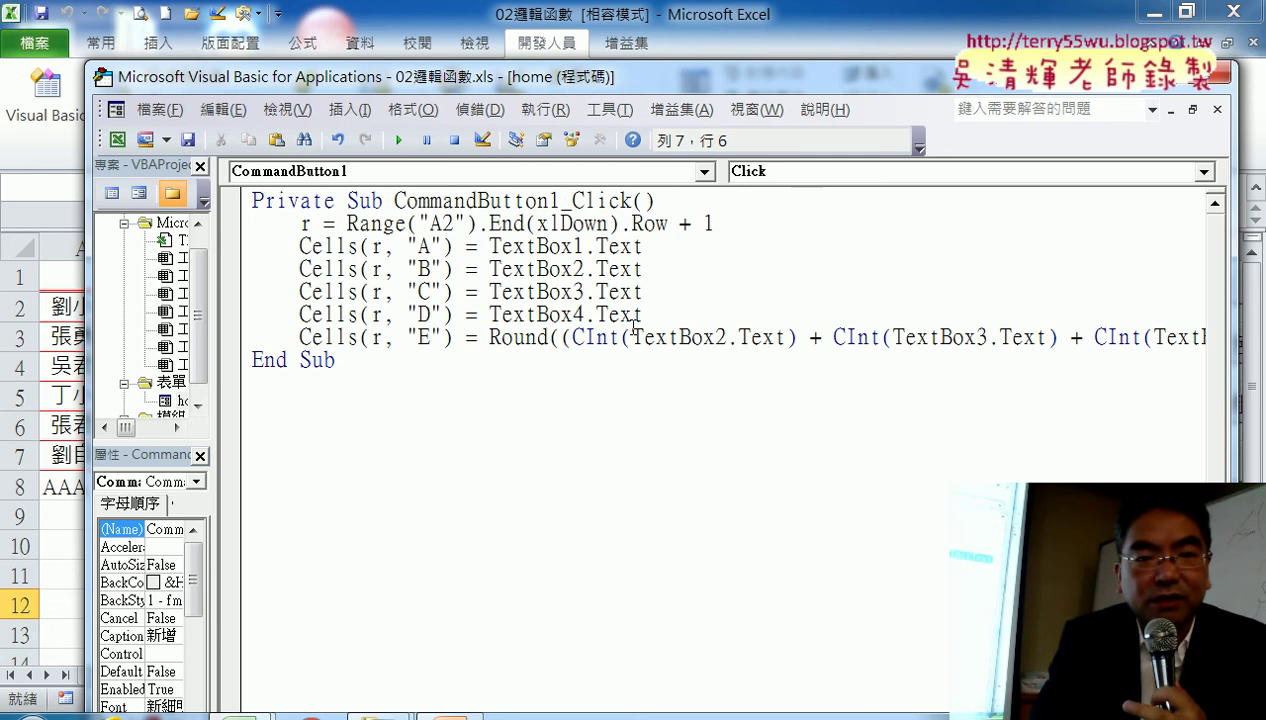
Start a new line 8 reading Cells(r, "F") = below the average line
key("End")
key("Return")
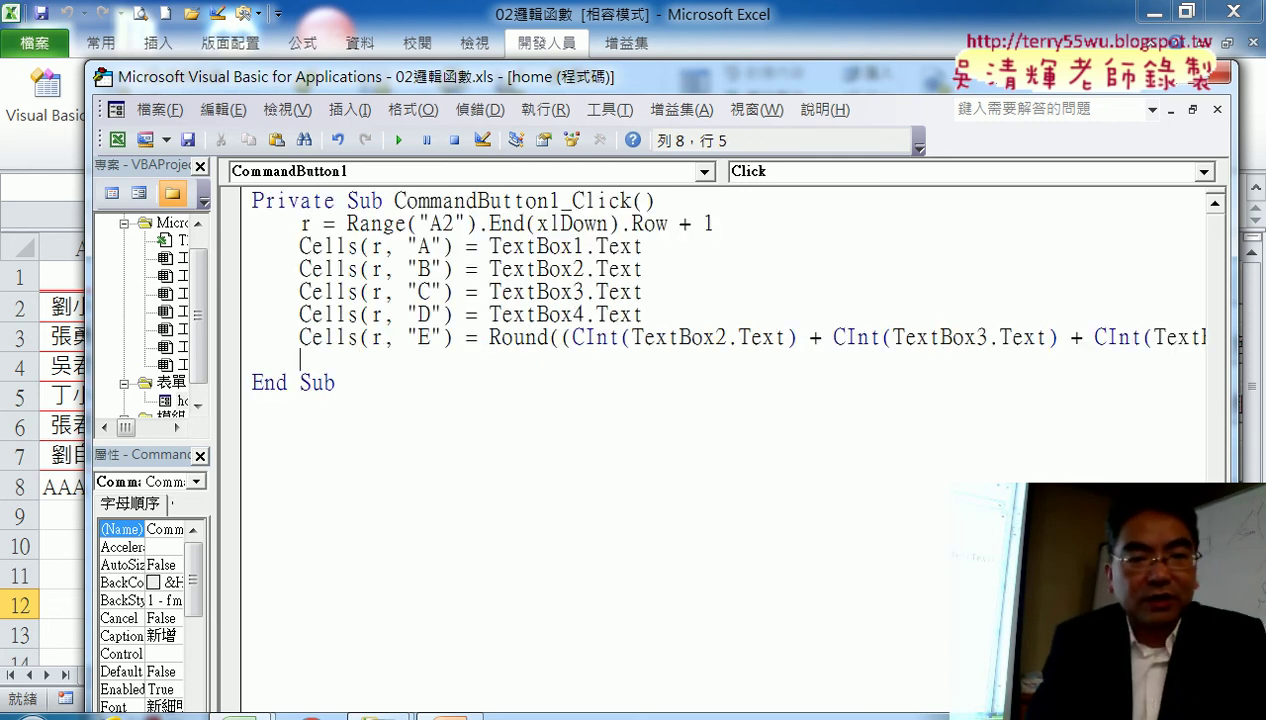
mouse_move(299, 337)
left_mouse_down()
mouse_move(488, 340)
mouse_move(367, 362)
left_mouse_up()
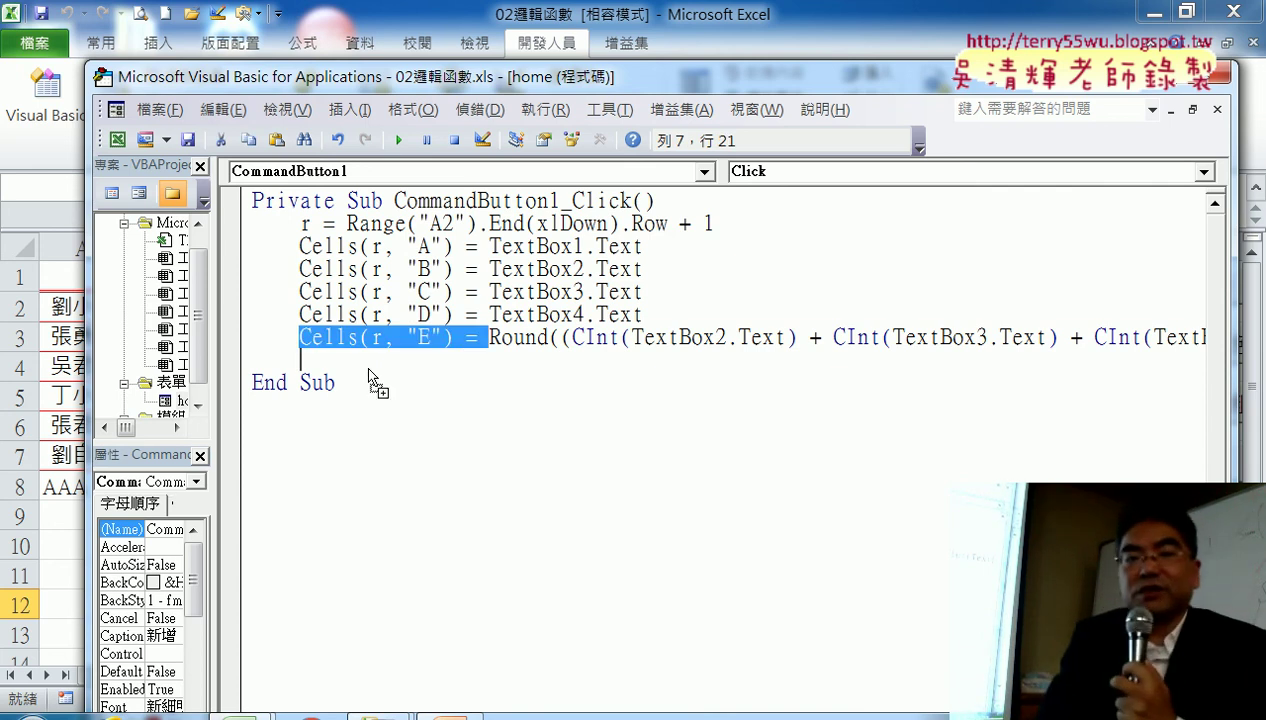
double_click(425, 360)
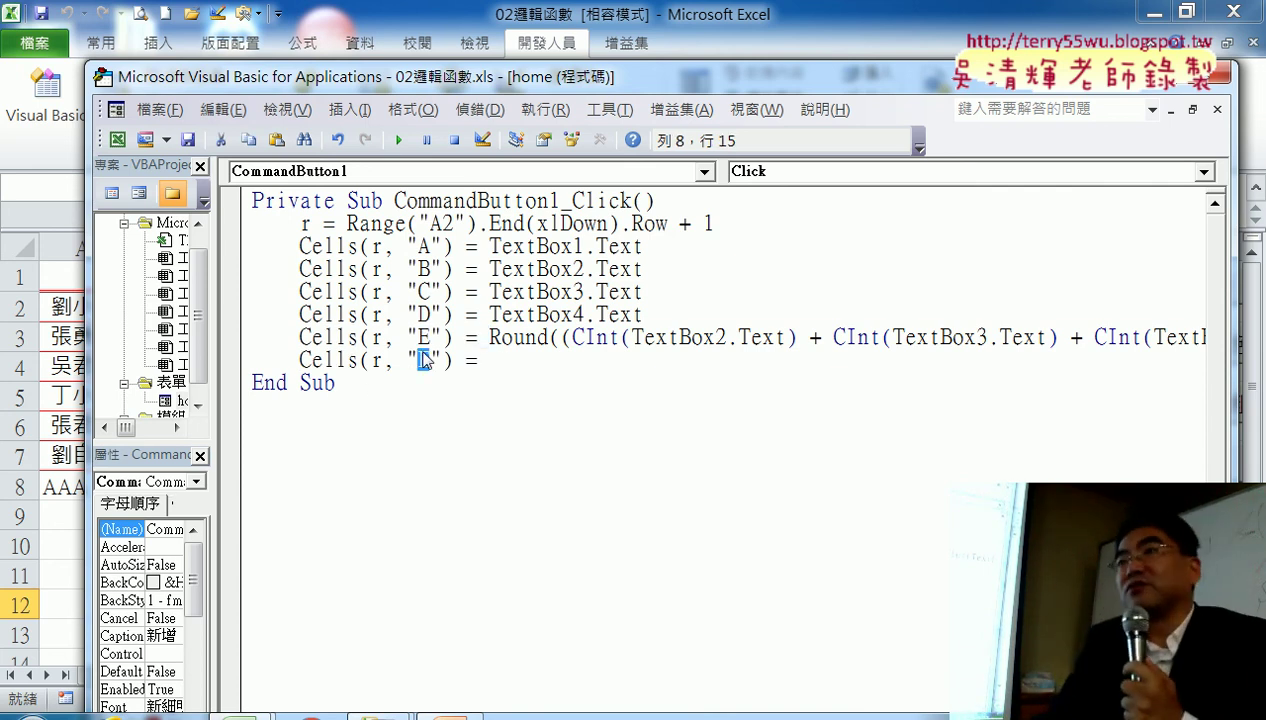
type("F")
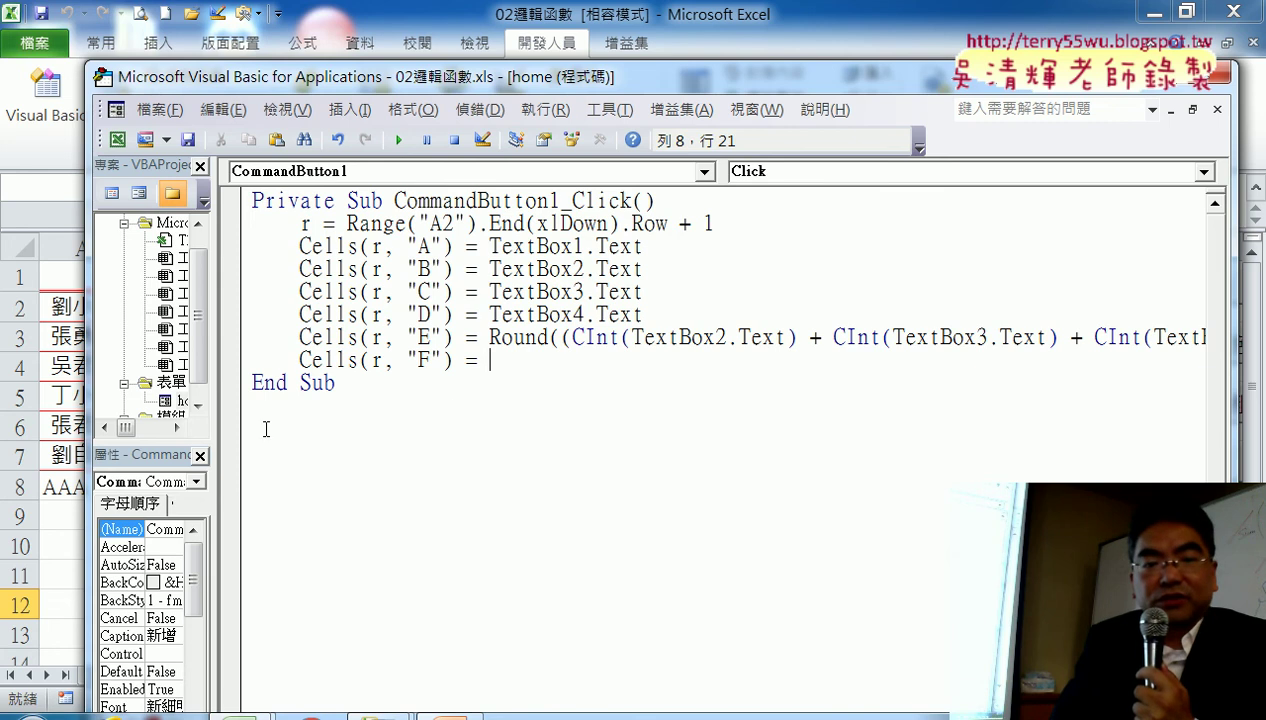
Copy the 成績函數 function name from Module1
left_click_drag(174, 444, 174, 534)
left_click(172, 436)
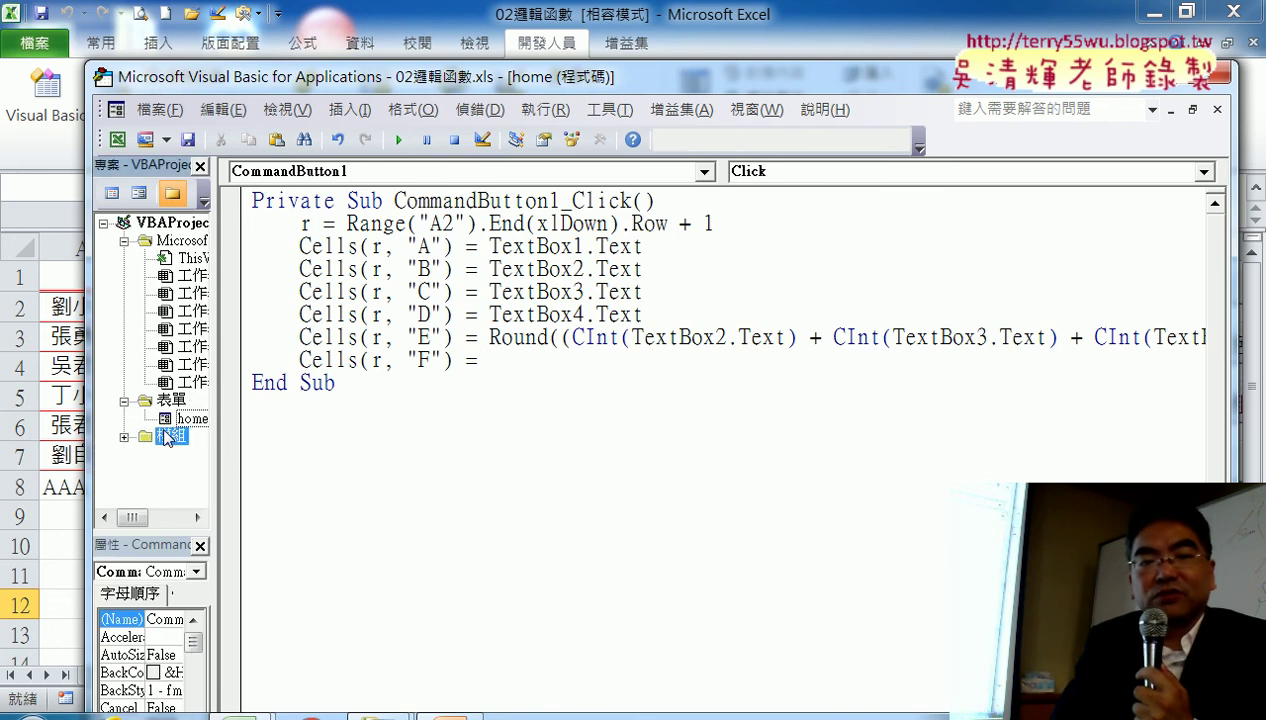
double_click(195, 455)
scroll(628, 383, "down", 4)
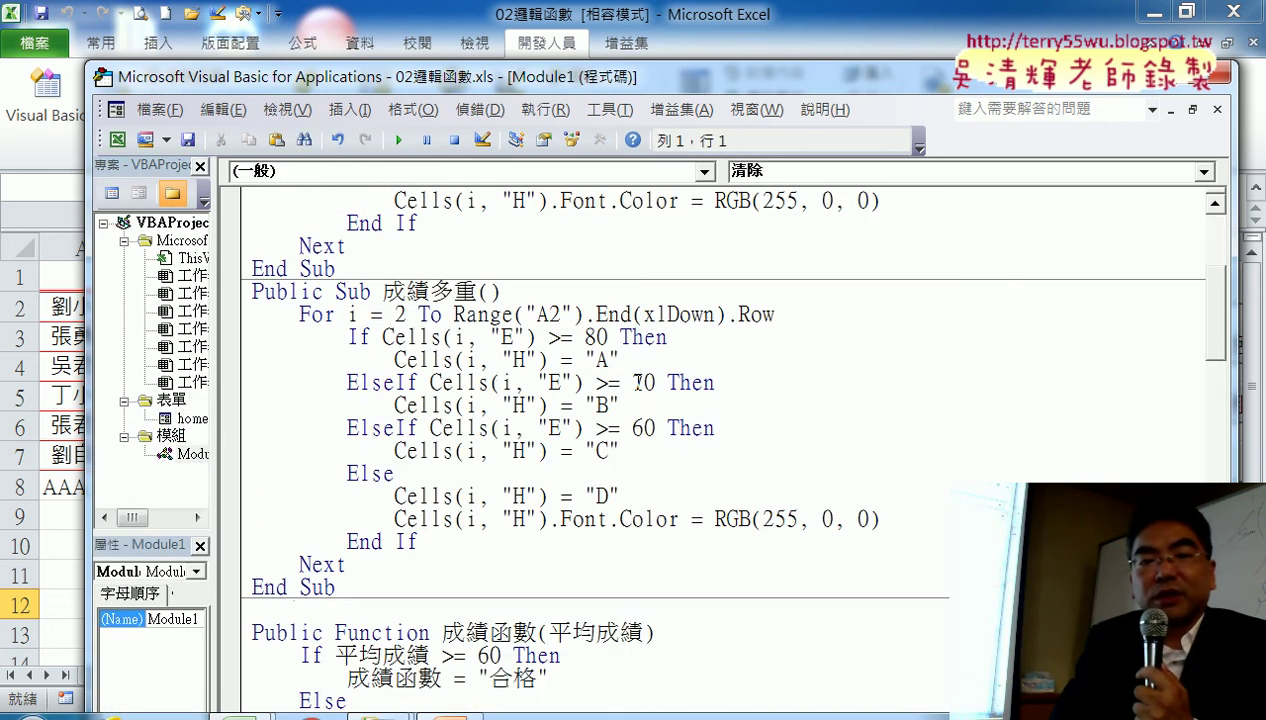
scroll(648, 372, "down", 4)
left_click_drag(442, 359, 516, 360)
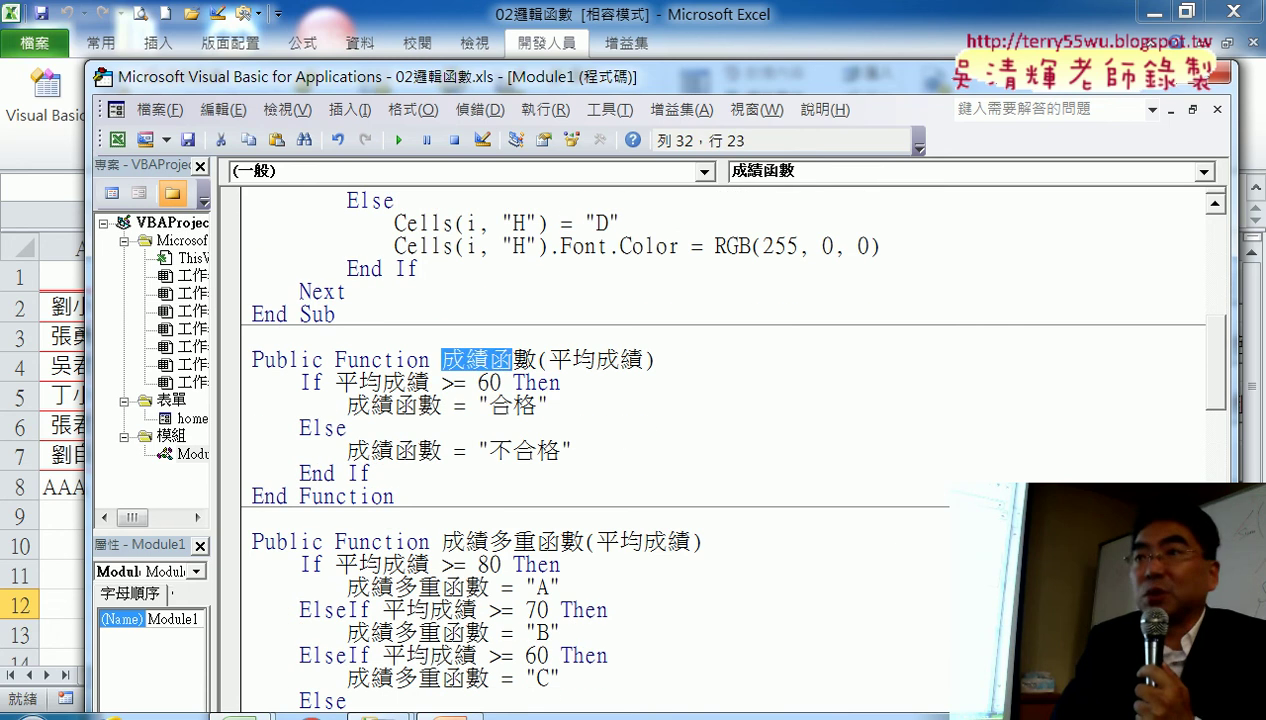
right_click(516, 372)
left_click(594, 366)
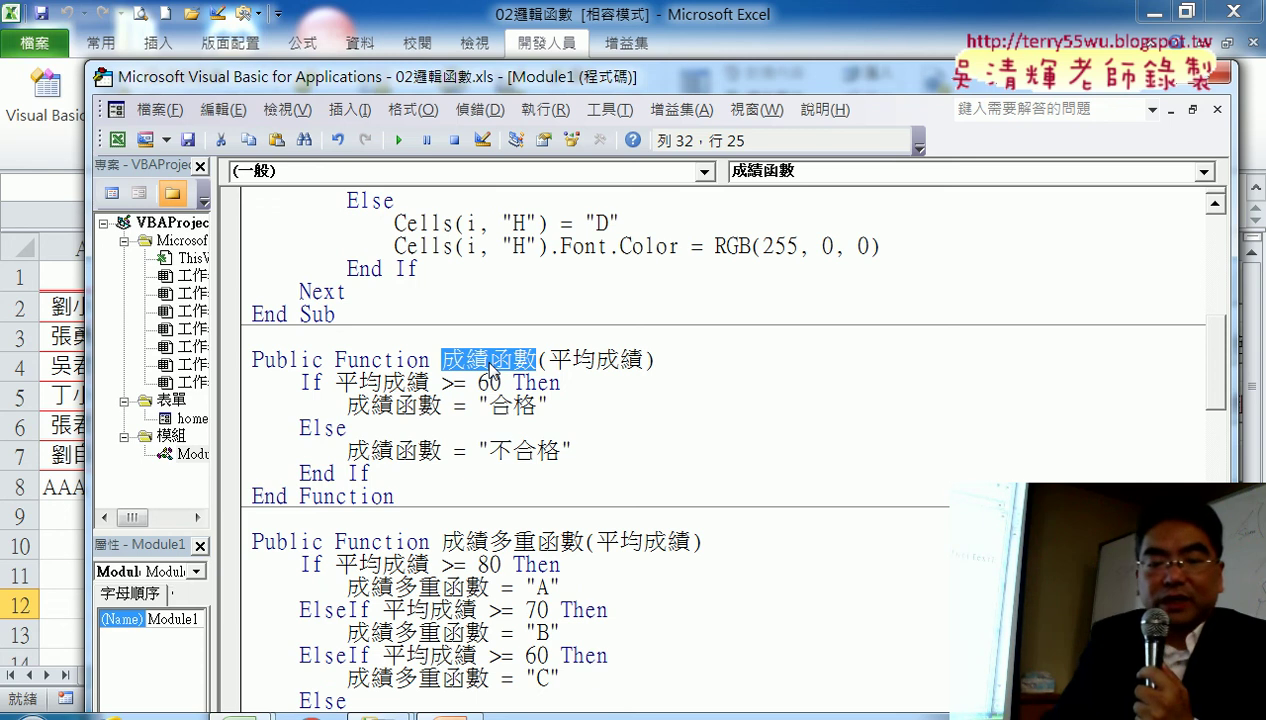
Complete line 8 as Cells(r, "F") = 成績函數(Cells(r, "E"))
double_click(192, 420)
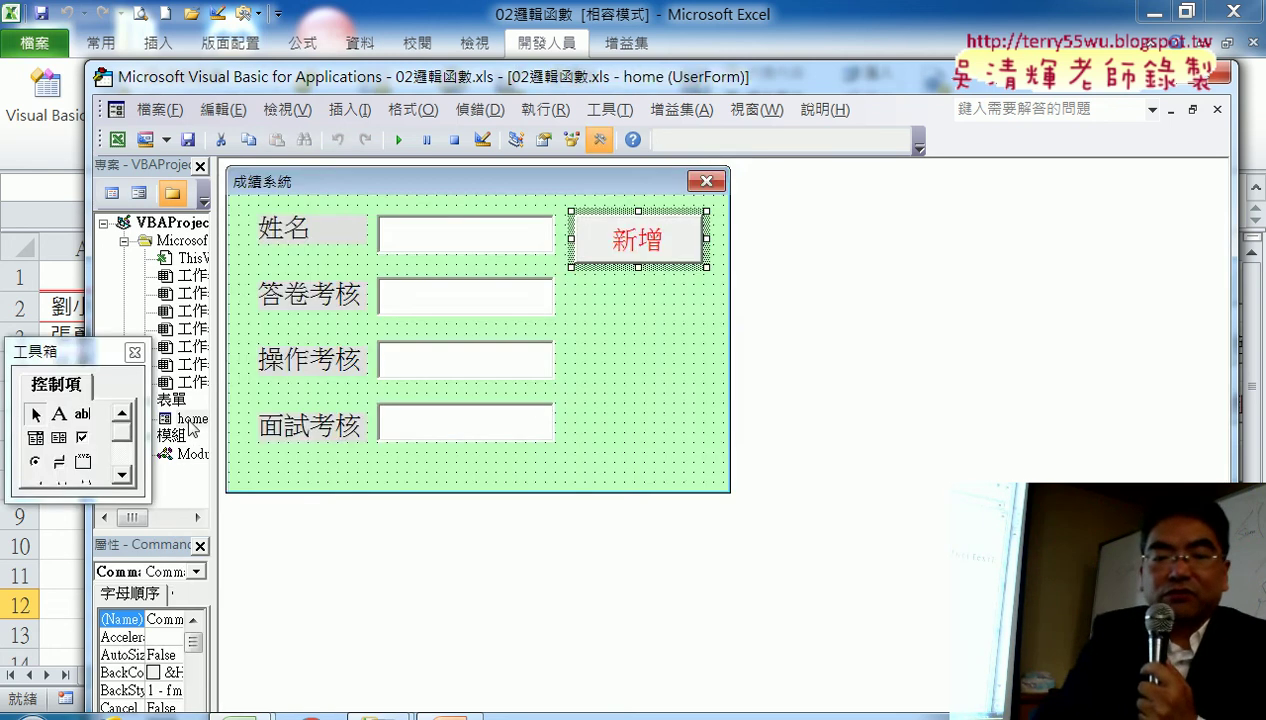
double_click(630, 264)
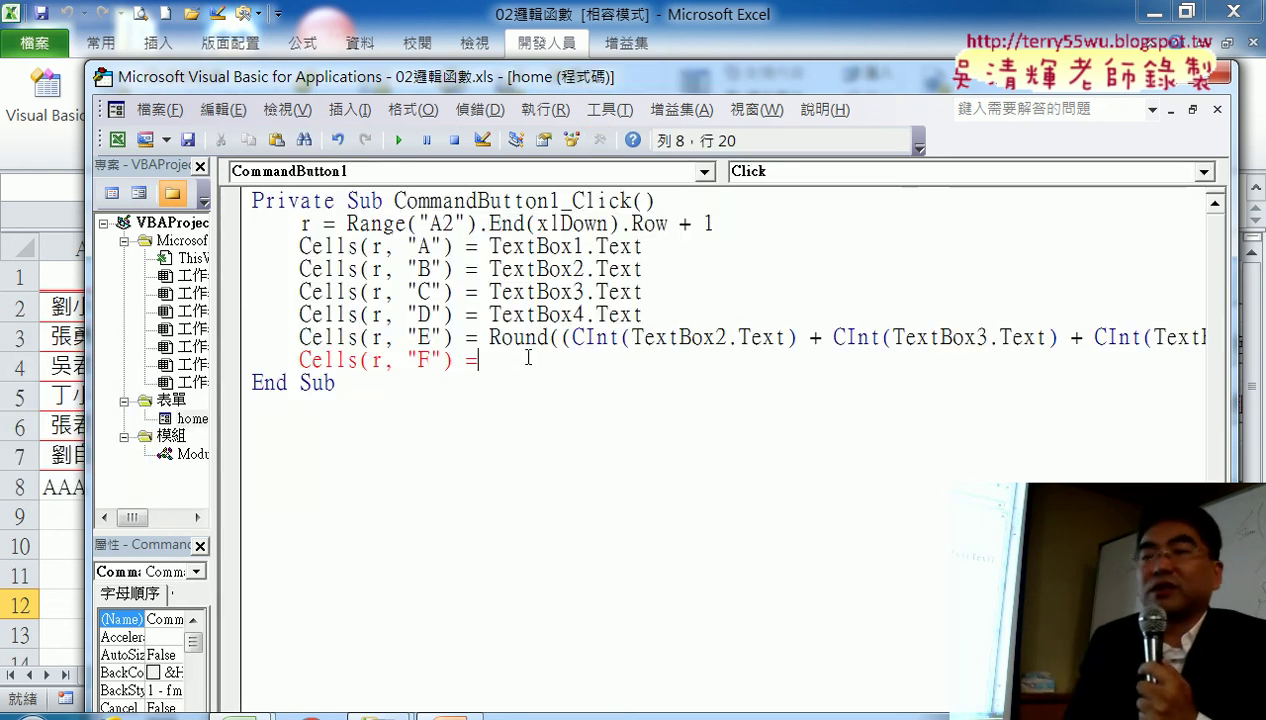
type("成績函數")
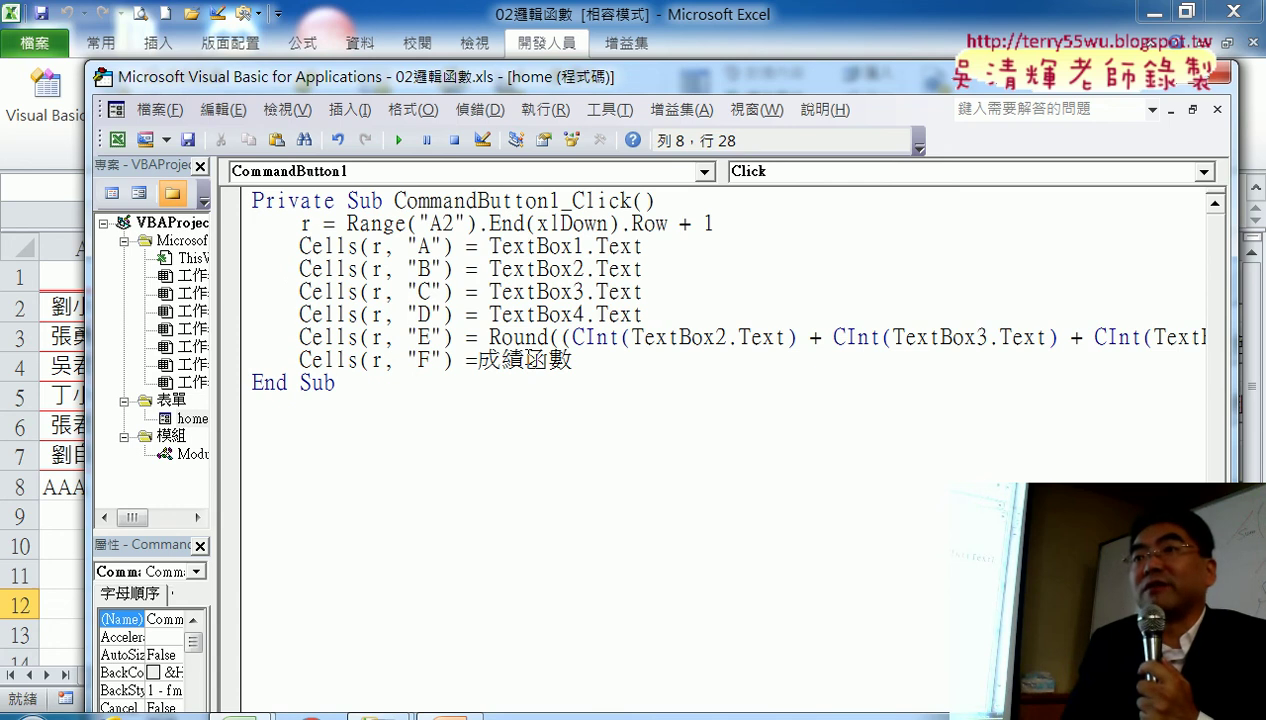
type("(")
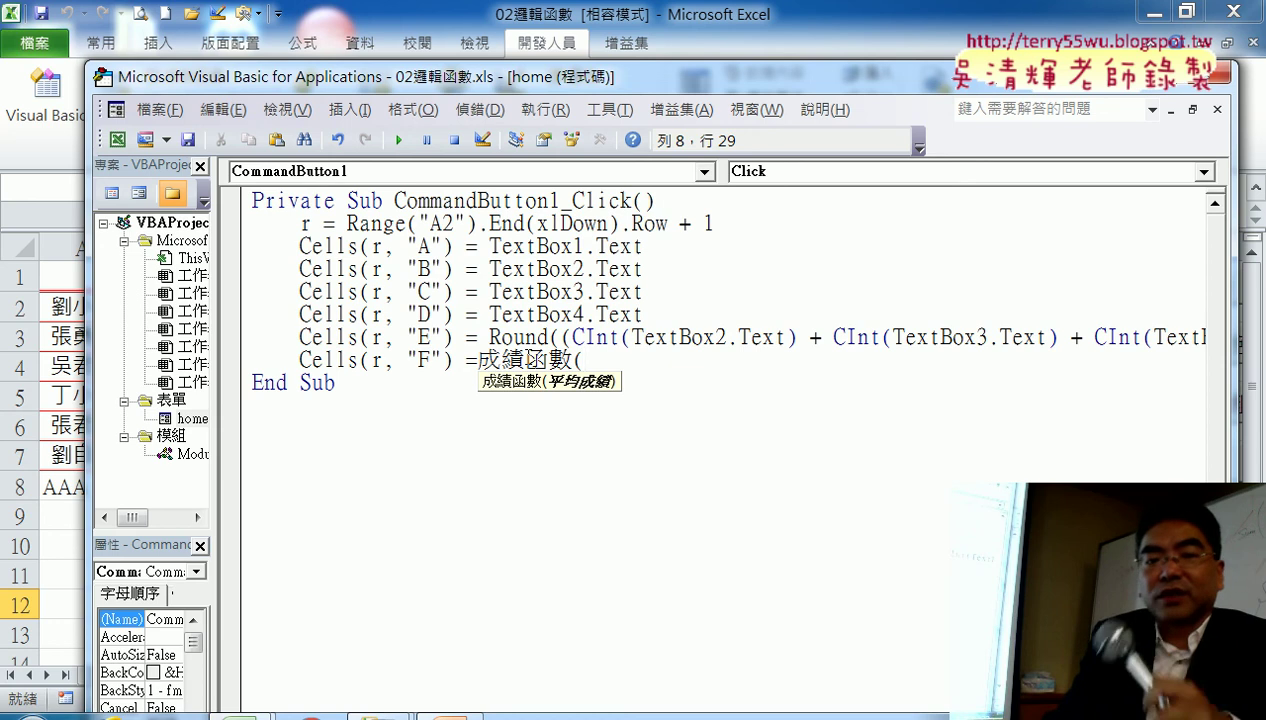
double_click(446, 360)
left_click_drag(433, 362, 299, 360)
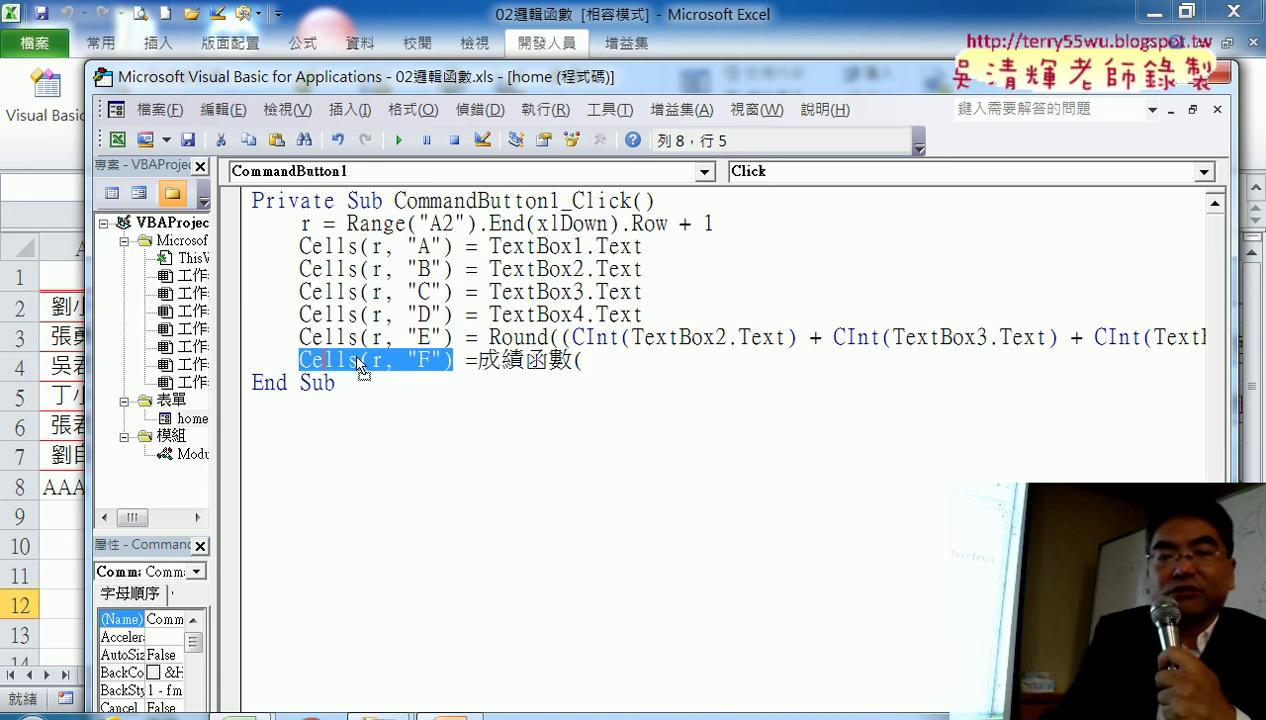
left_click_drag(641, 362, 713, 360)
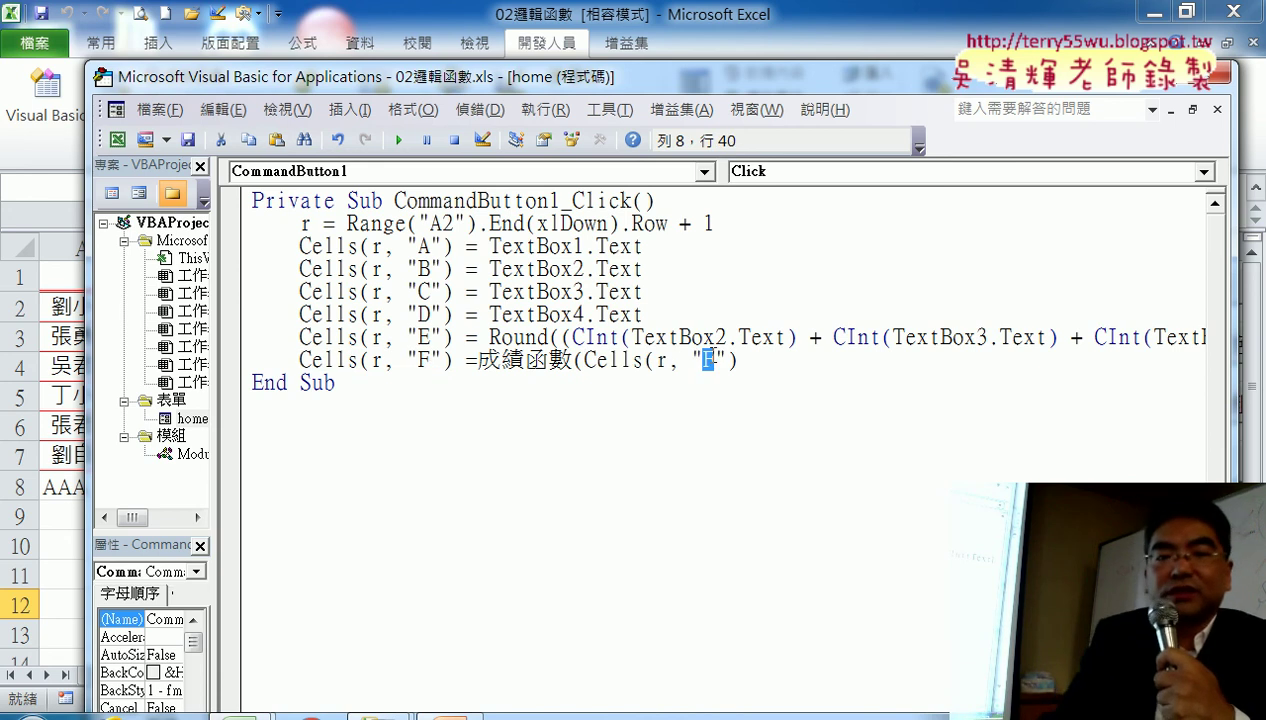
type("E\"")
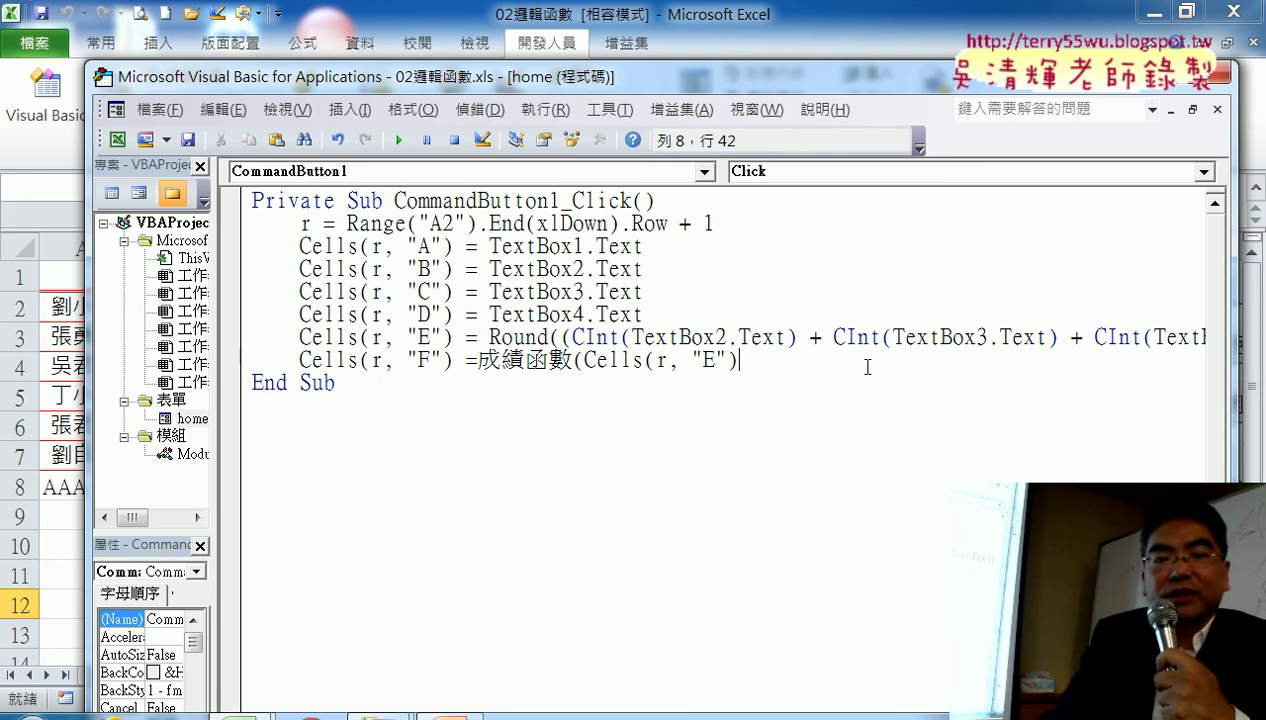
type(")")
key("Return")
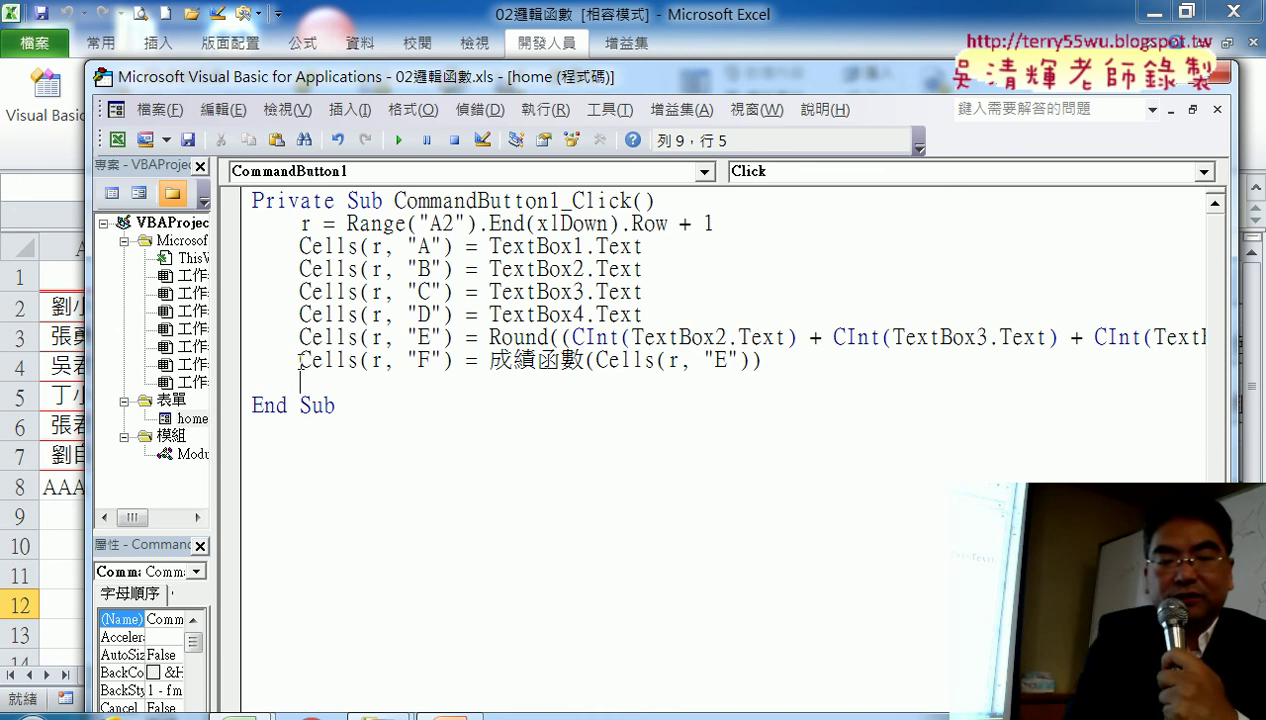
Duplicate the 成績函數 line as a new line 9
left_click_drag(300, 360, 762, 360)
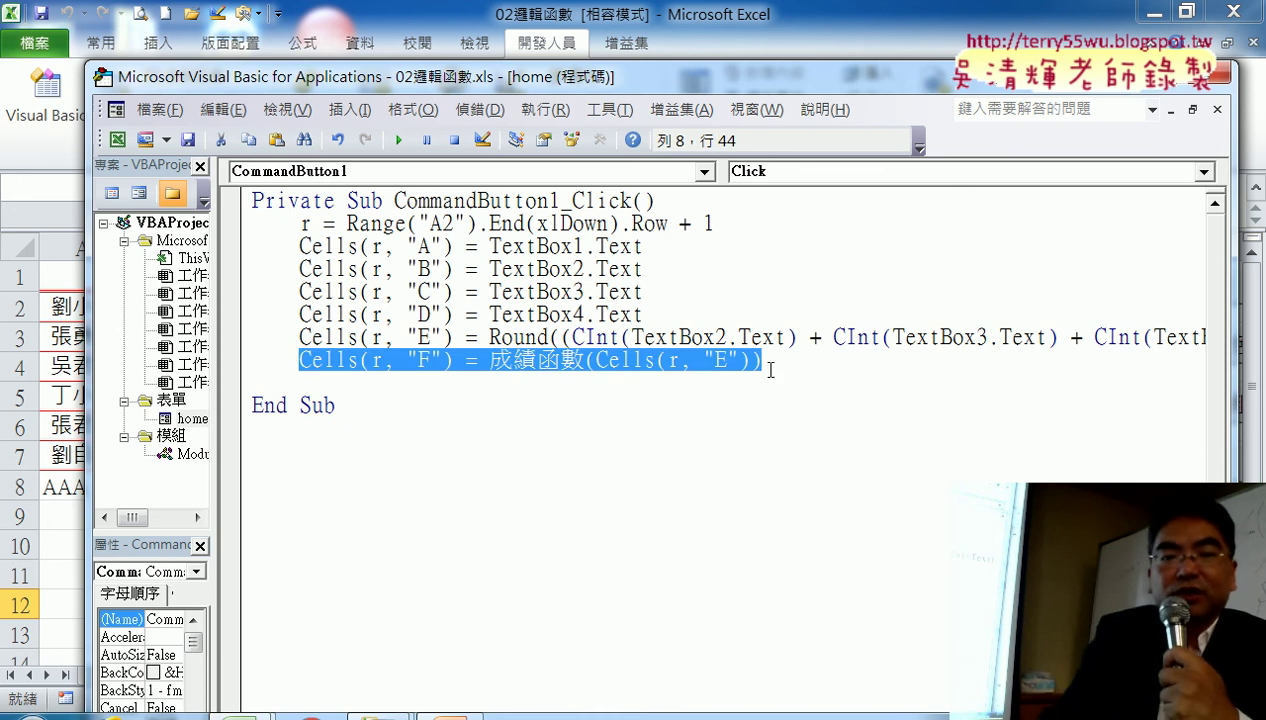
left_click_drag(400, 387, 401, 388)
double_click(424, 382)
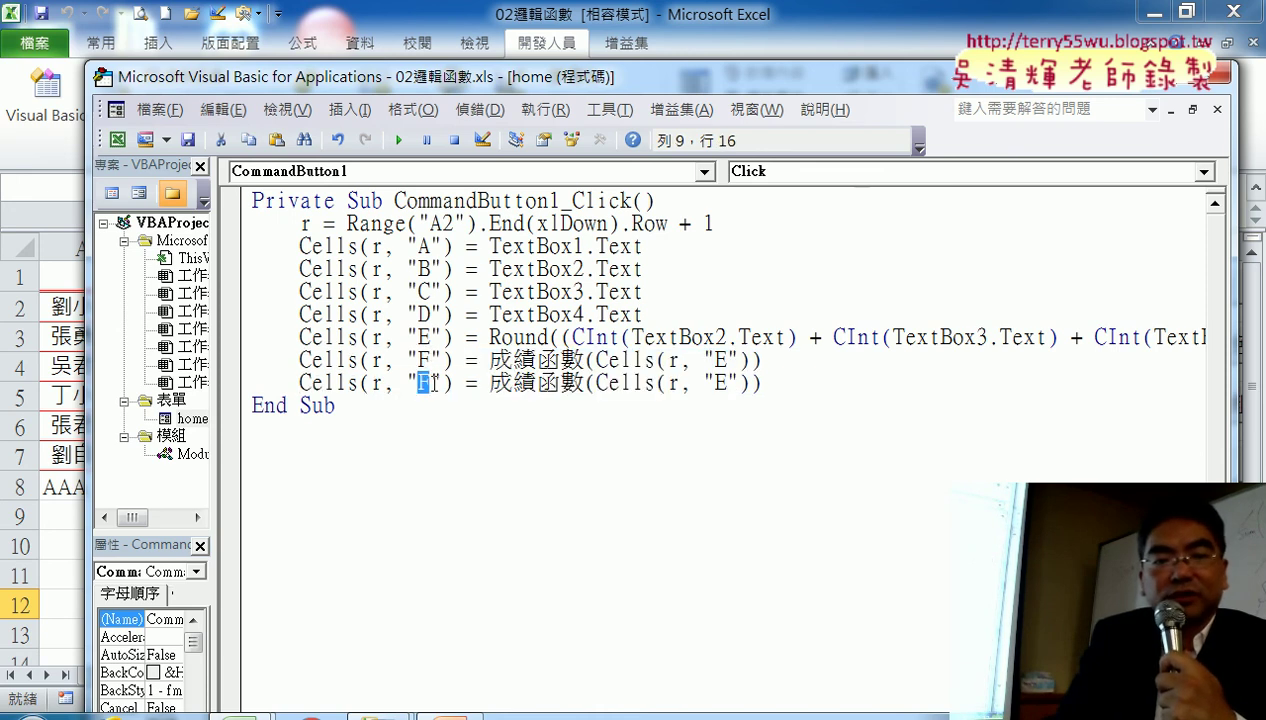
Change line 9 to Cells(r, "G") = 成績多重函數(Cells(r, "E"))
type("G")
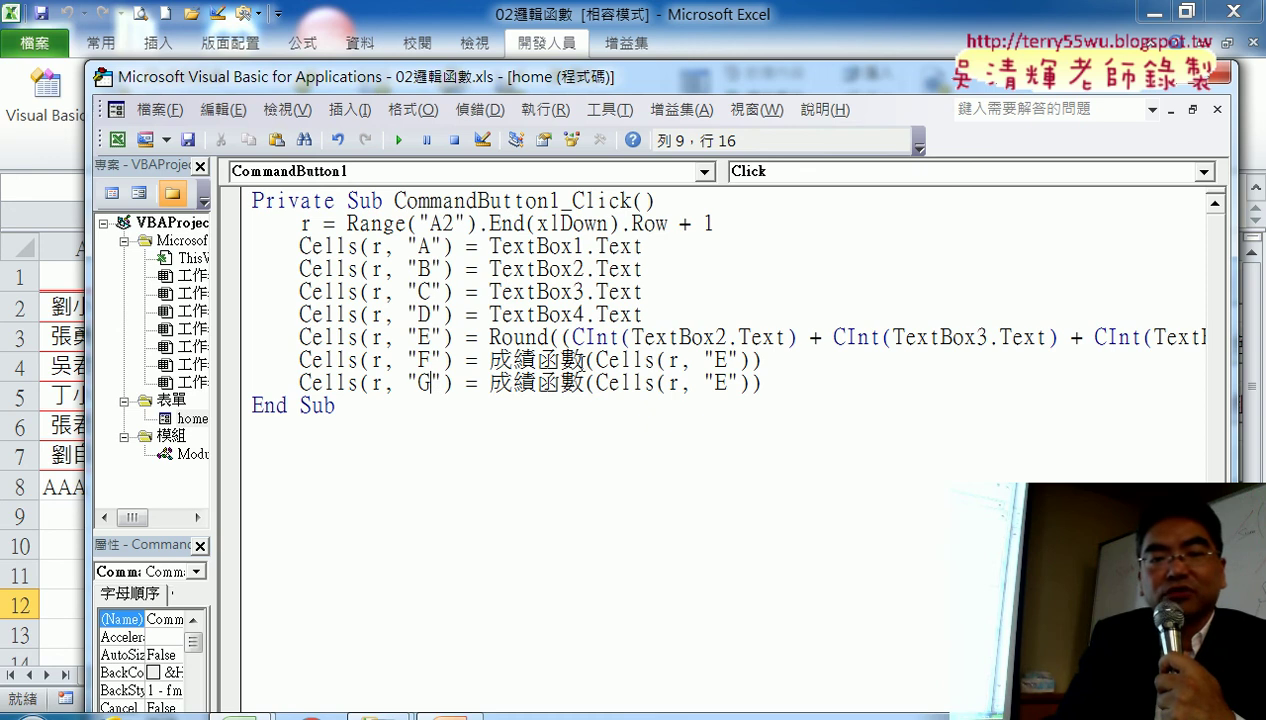
left_click(584, 383)
key("shift+F2")
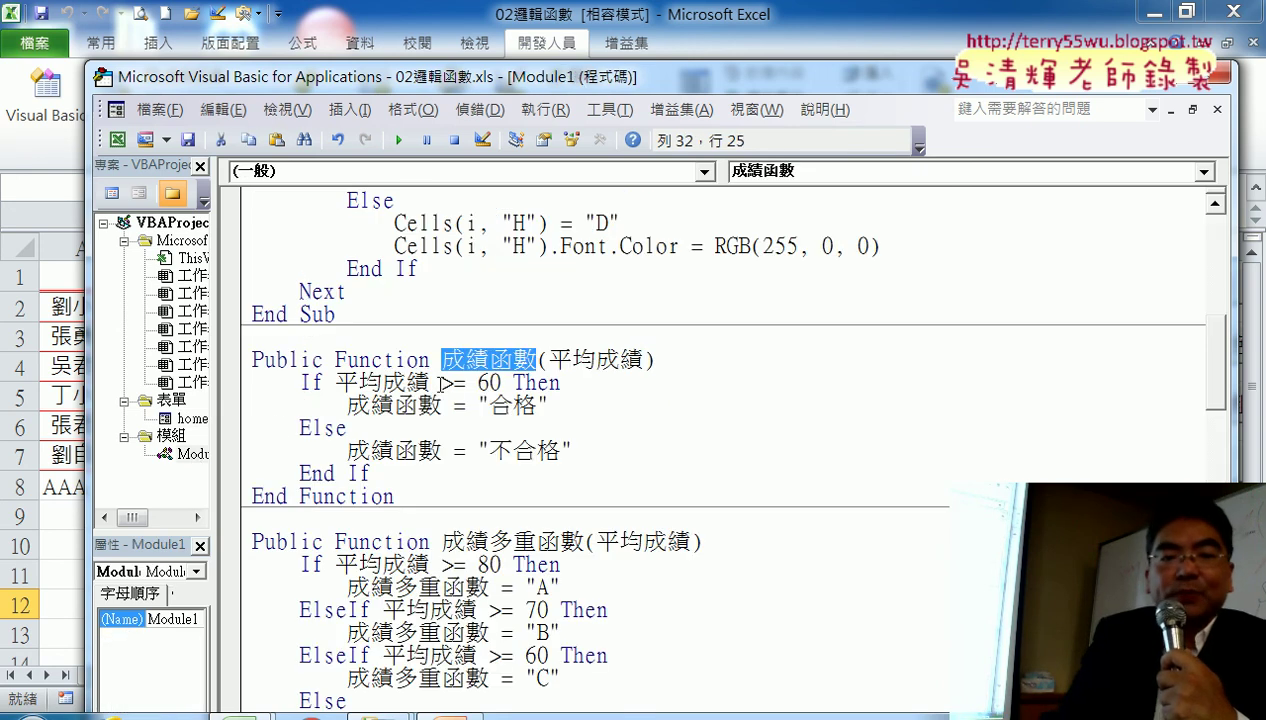
left_click_drag(582, 541, 442, 541)
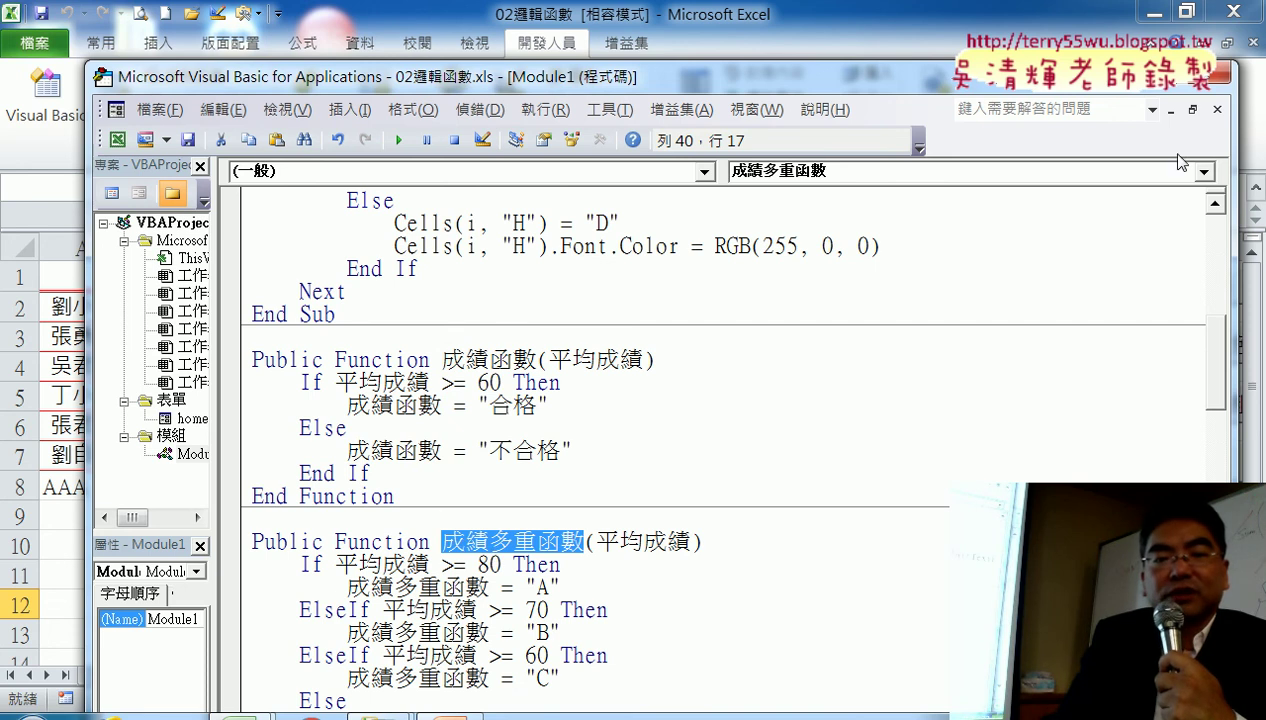
key("ctrl+shift+F2")
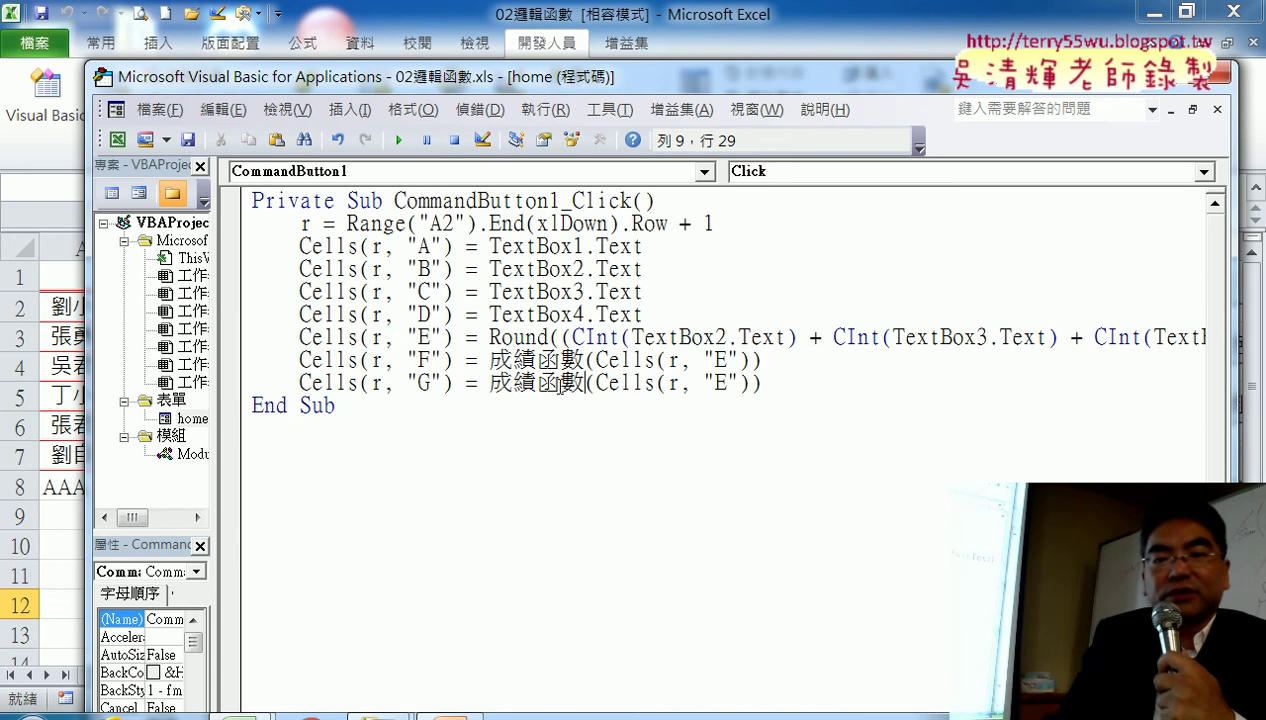
left_click_drag(580, 383, 500, 383)
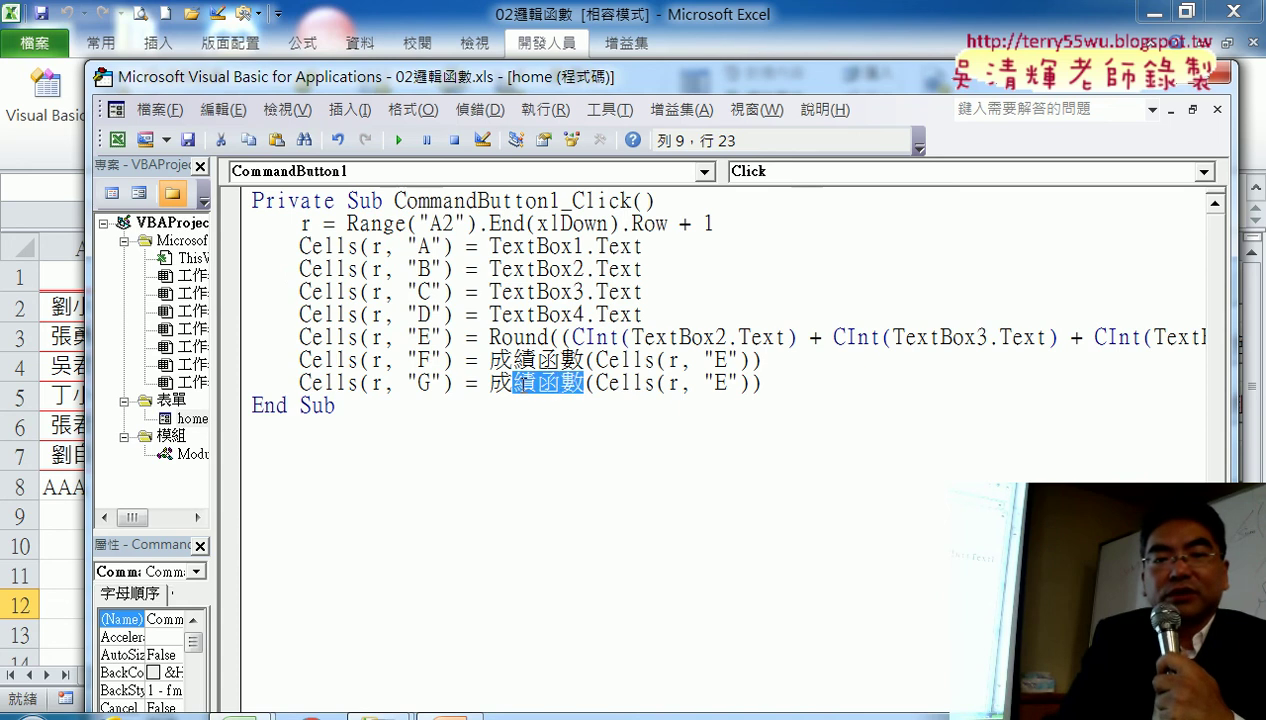
type("成績多重函數")
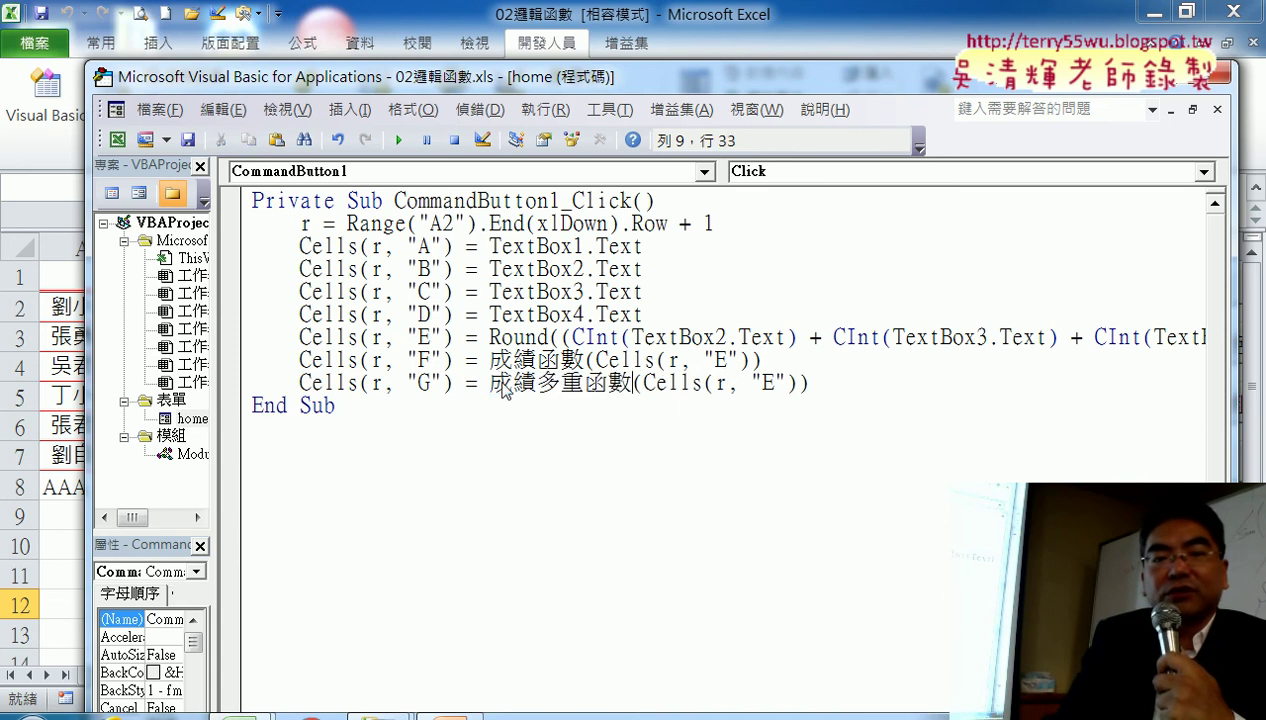
Highlight the three result lines for columns E, F and G
left_click(757, 430)
left_click(815, 382)
left_click_drag(760, 405, 445, 392)
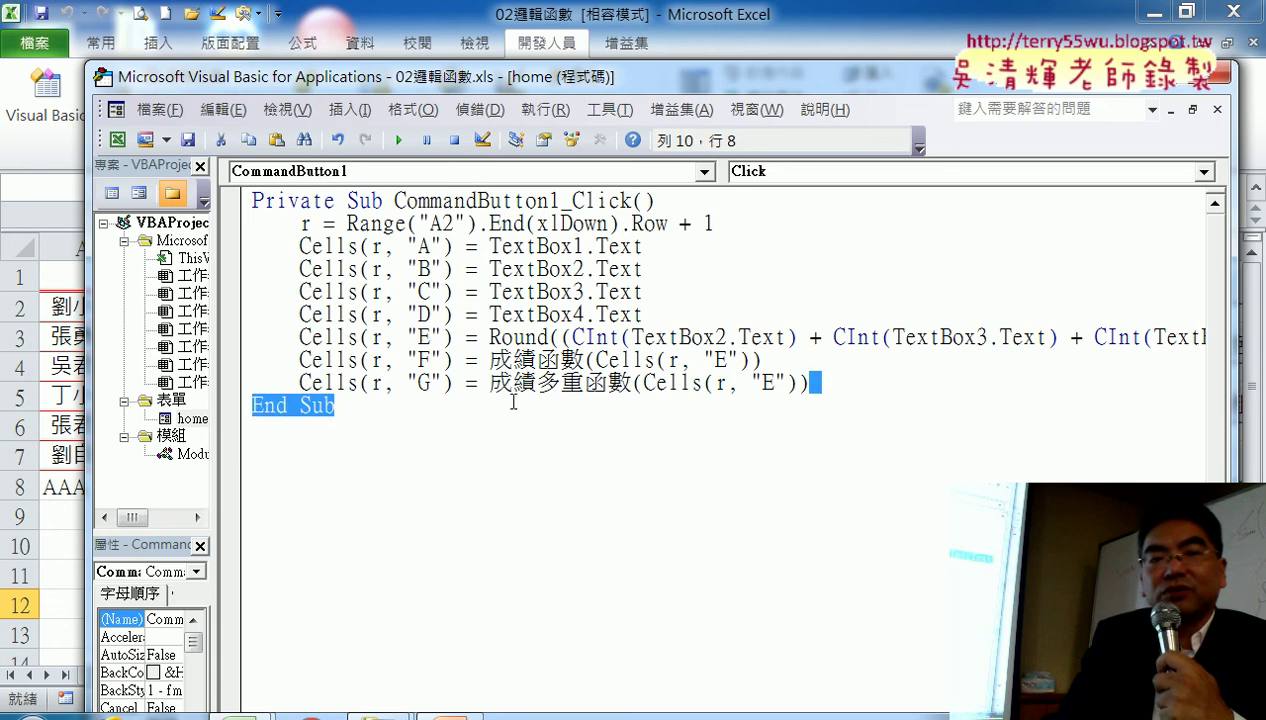
left_click(445, 392)
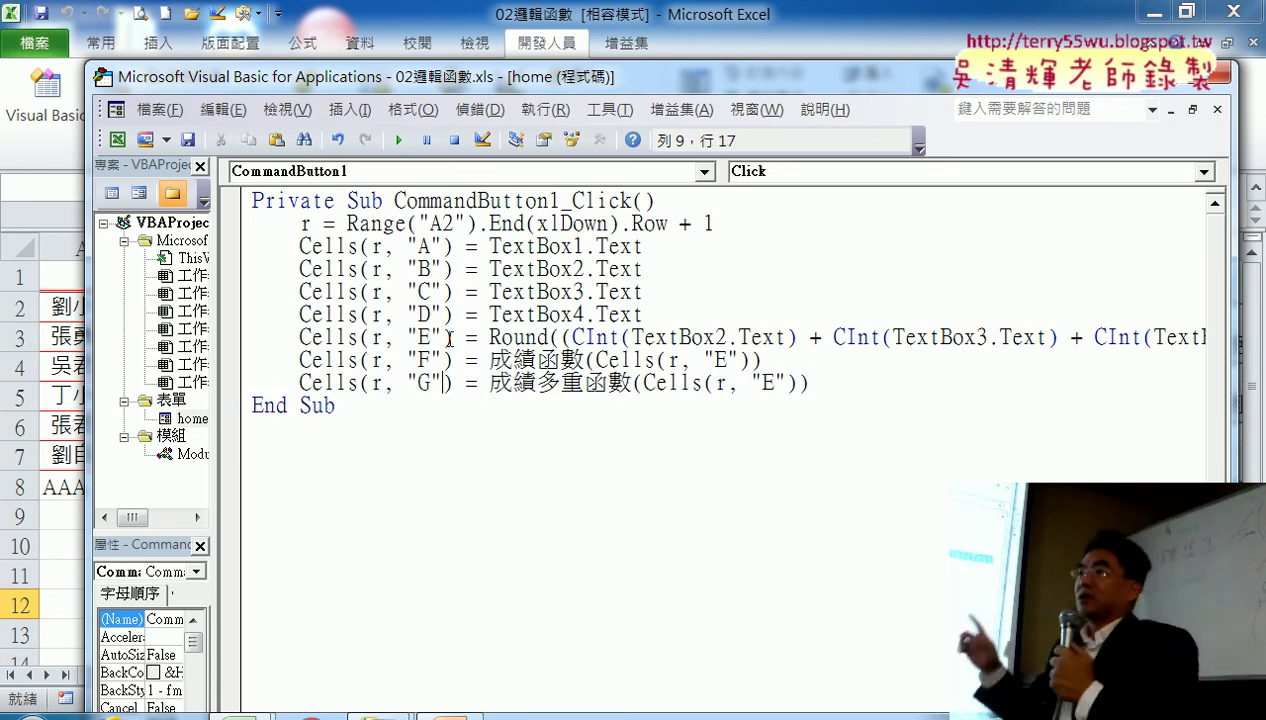
left_click(242, 345)
left_click_drag(242, 345, 240, 388)
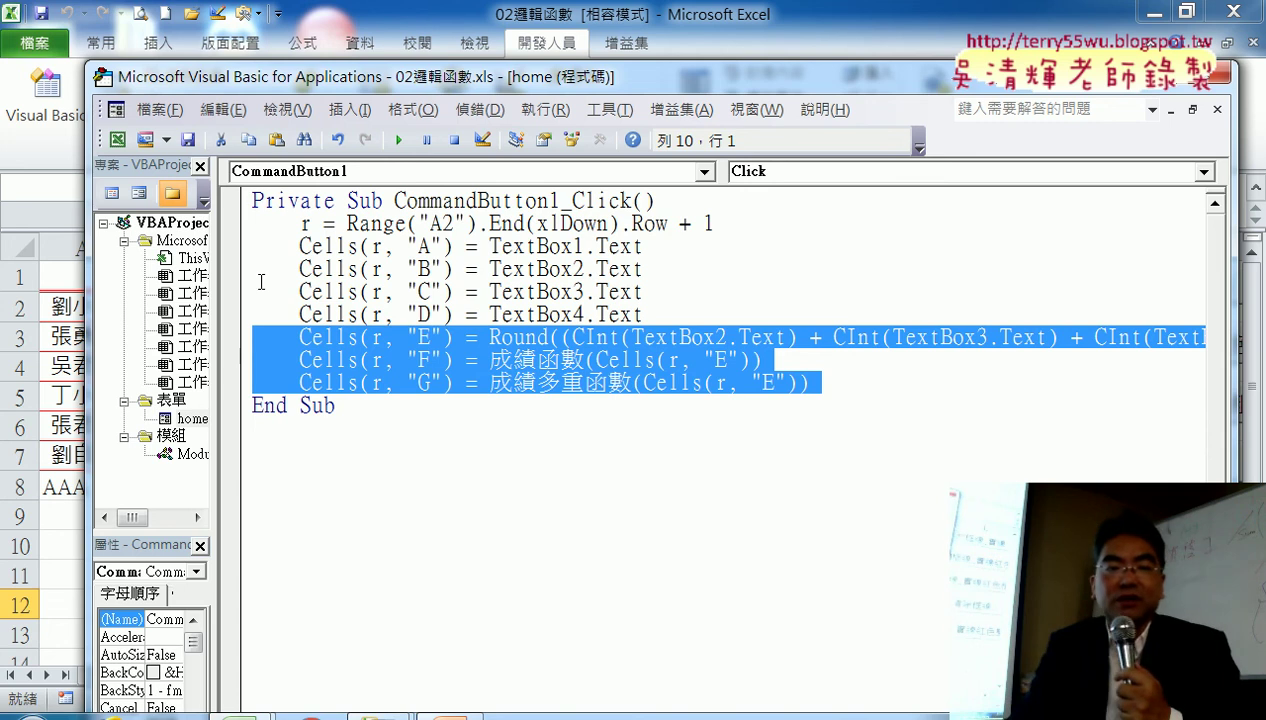
Set a breakpoint on the name-writing line and run the 成績系統 form
left_click(231, 246)
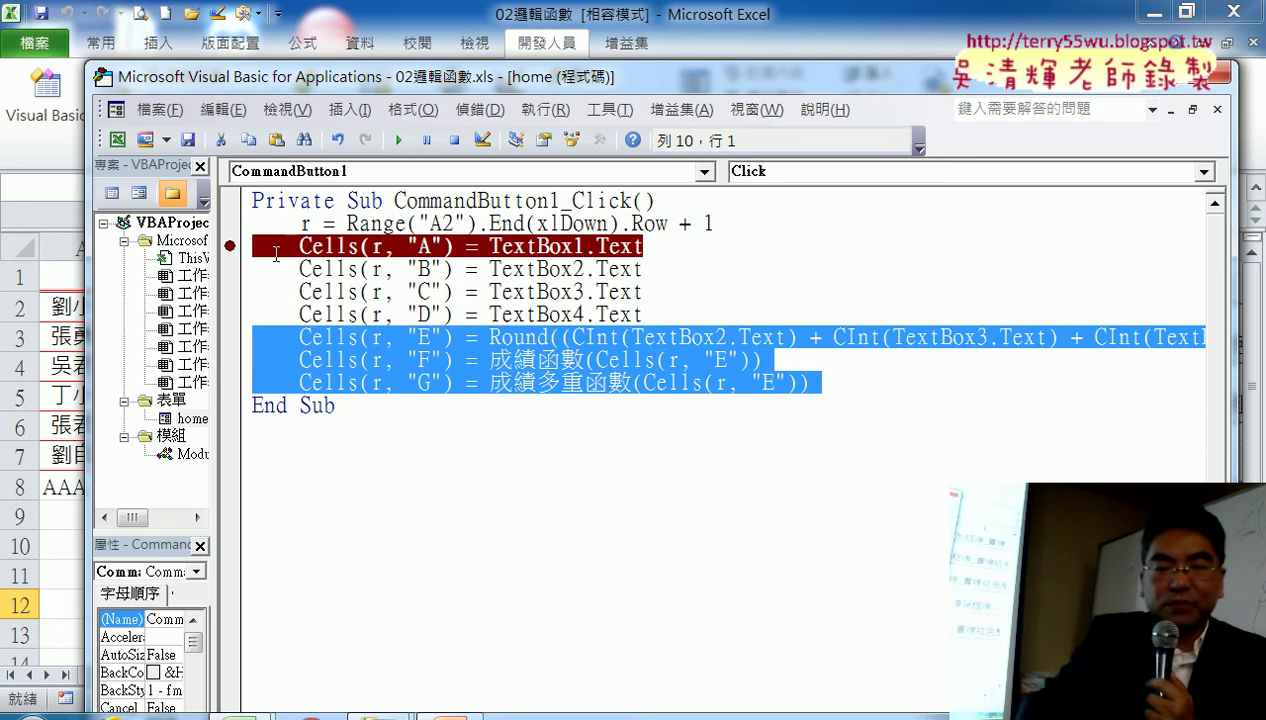
left_click(399, 140)
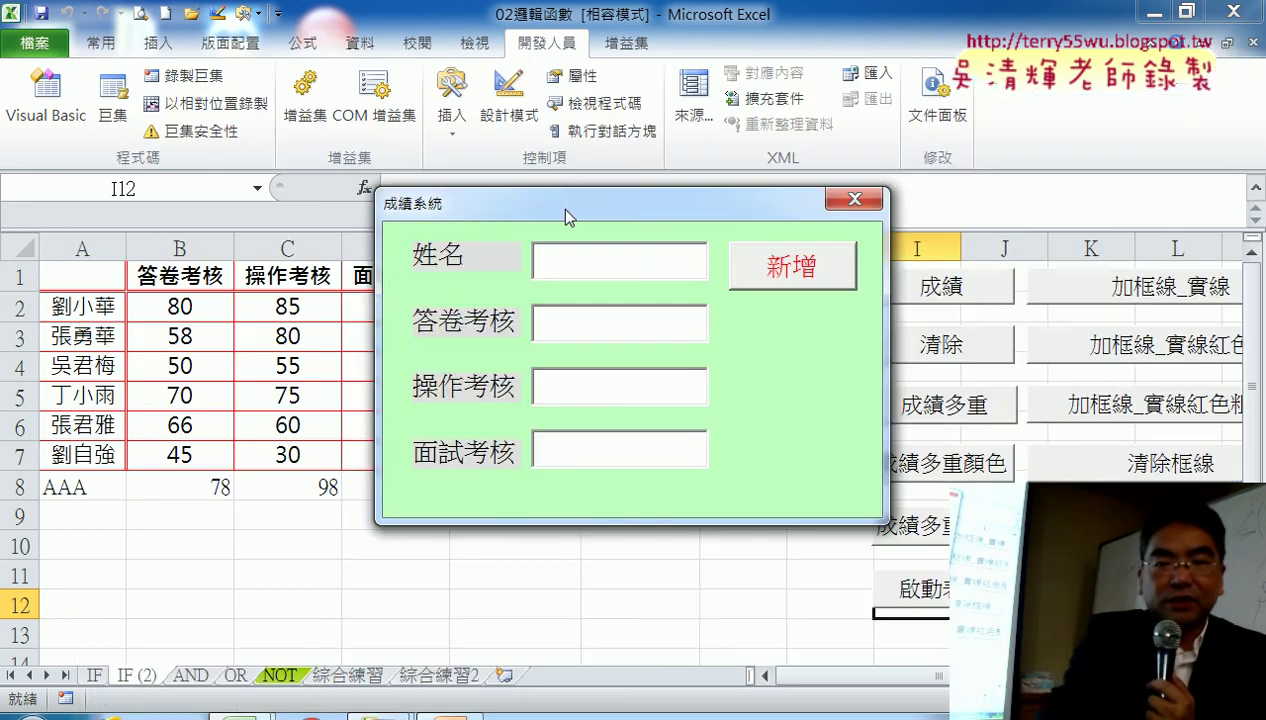
left_click_drag(585, 205, 800, 170)
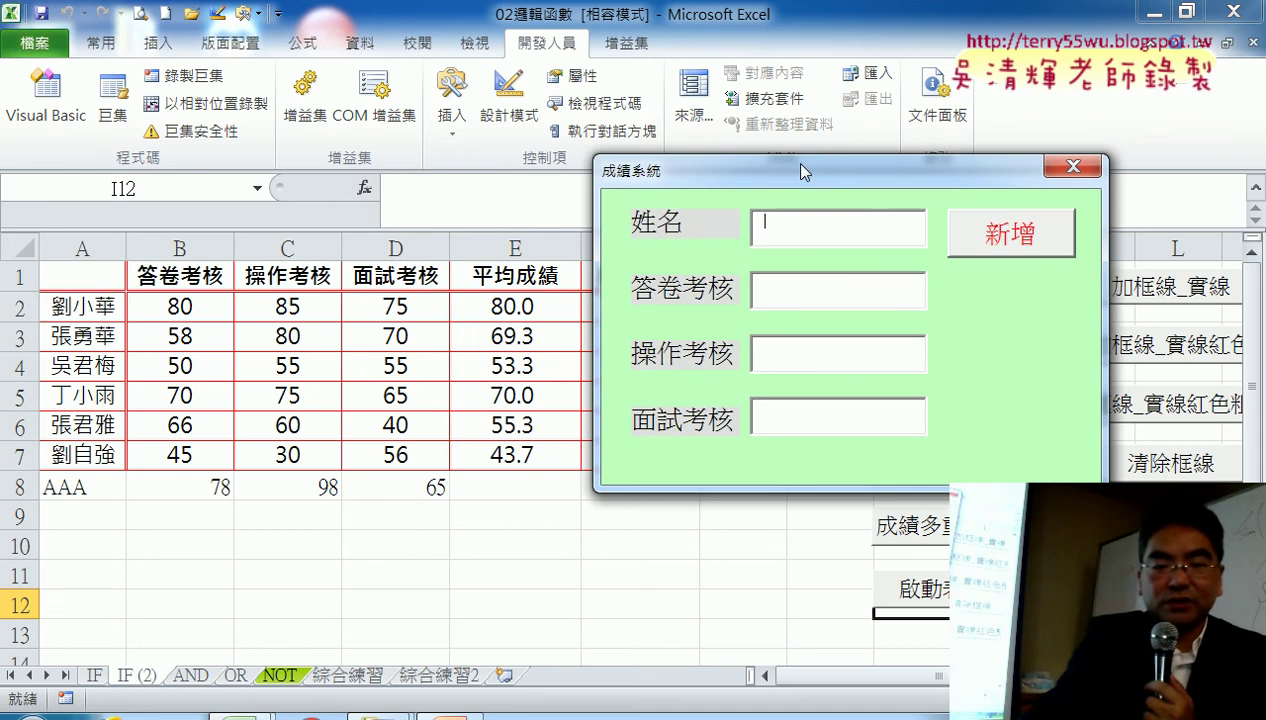
Enter the name BBB and the 答卷考核 score 67
type("BBB")
key("Tab")
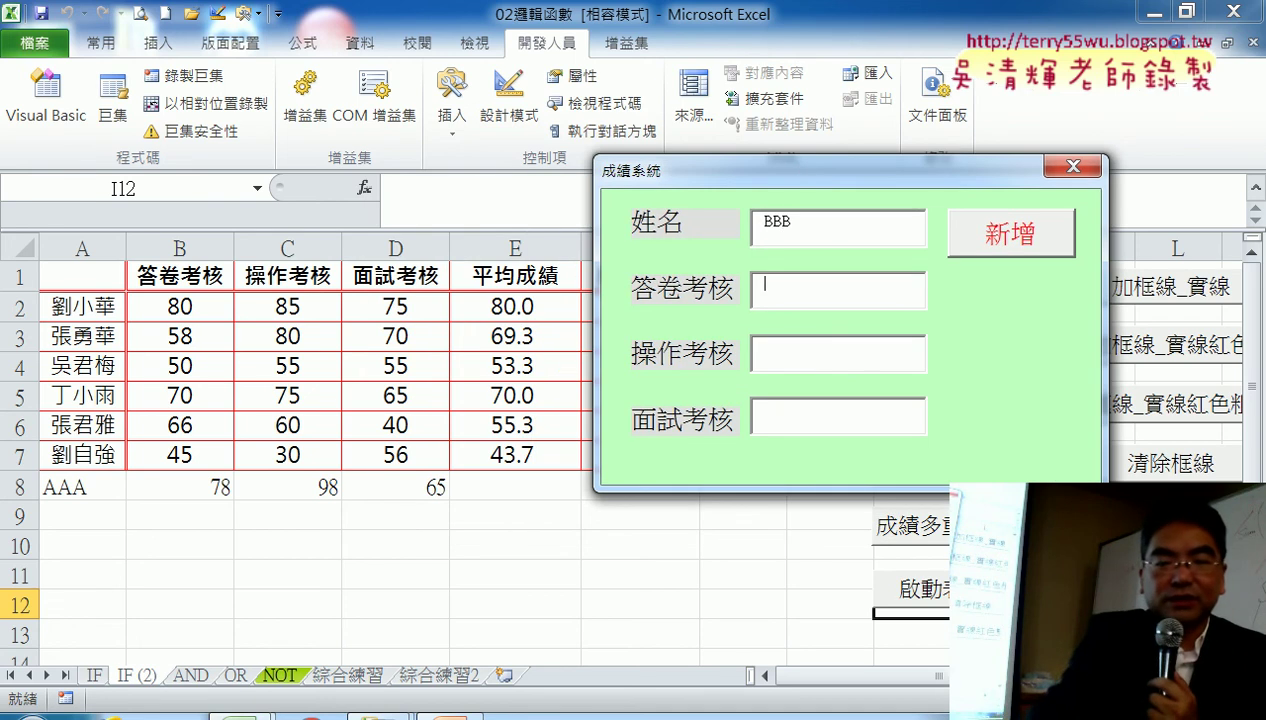
type("67")
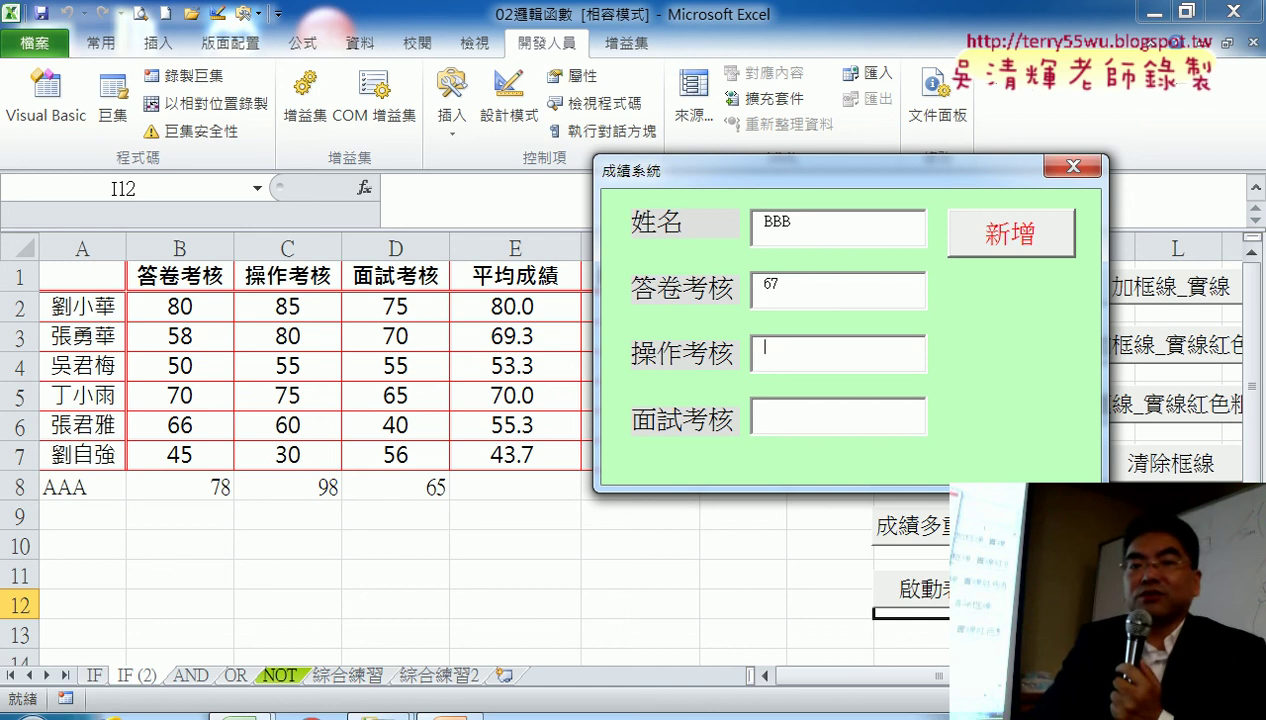
key("Tab")
type("89")
key("Tab")
type("98")
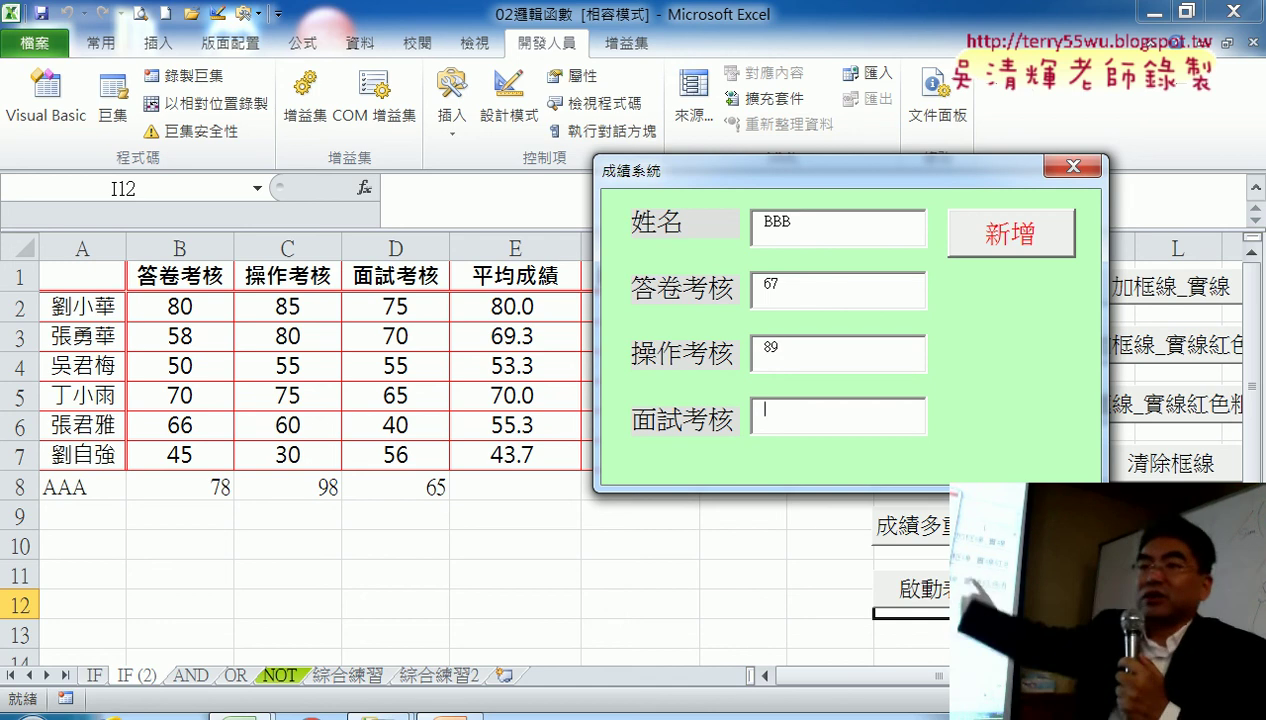
Submit the form and step with F8 until row 9 holds BBB, 67, 89, 98 and 85
left_click(1027, 243)
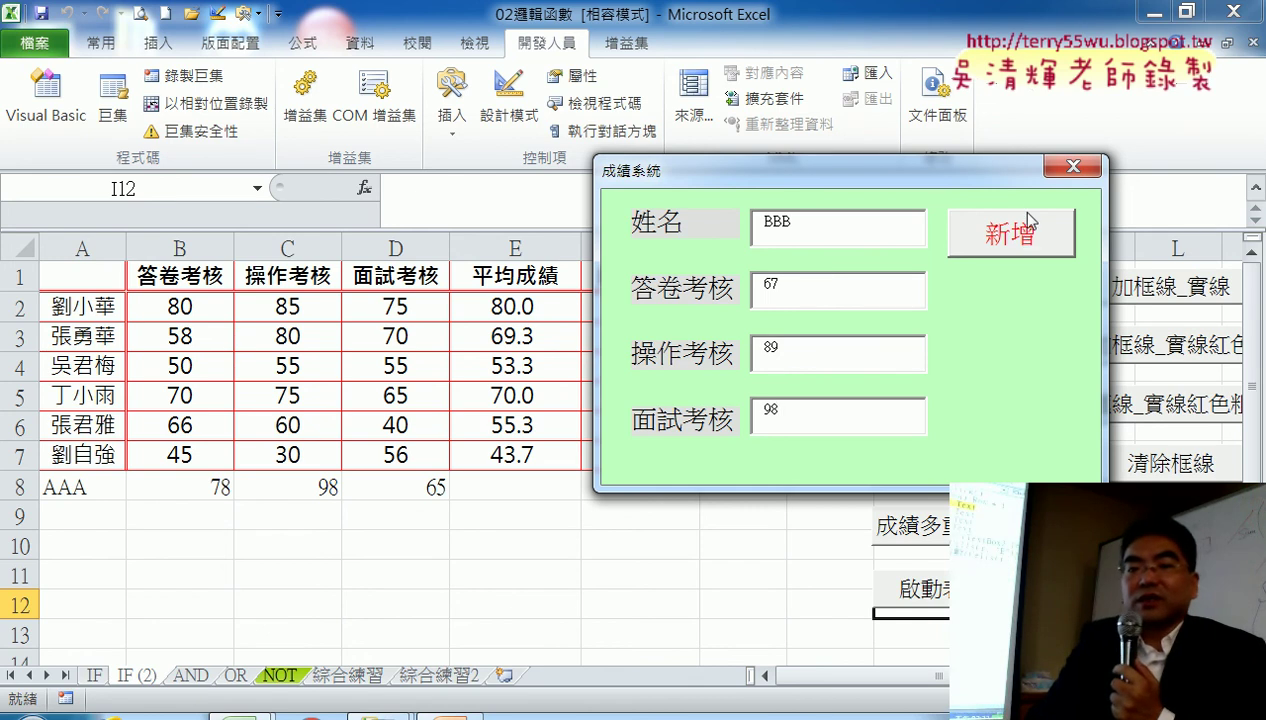
left_click_drag(590, 88, 1095, 38)
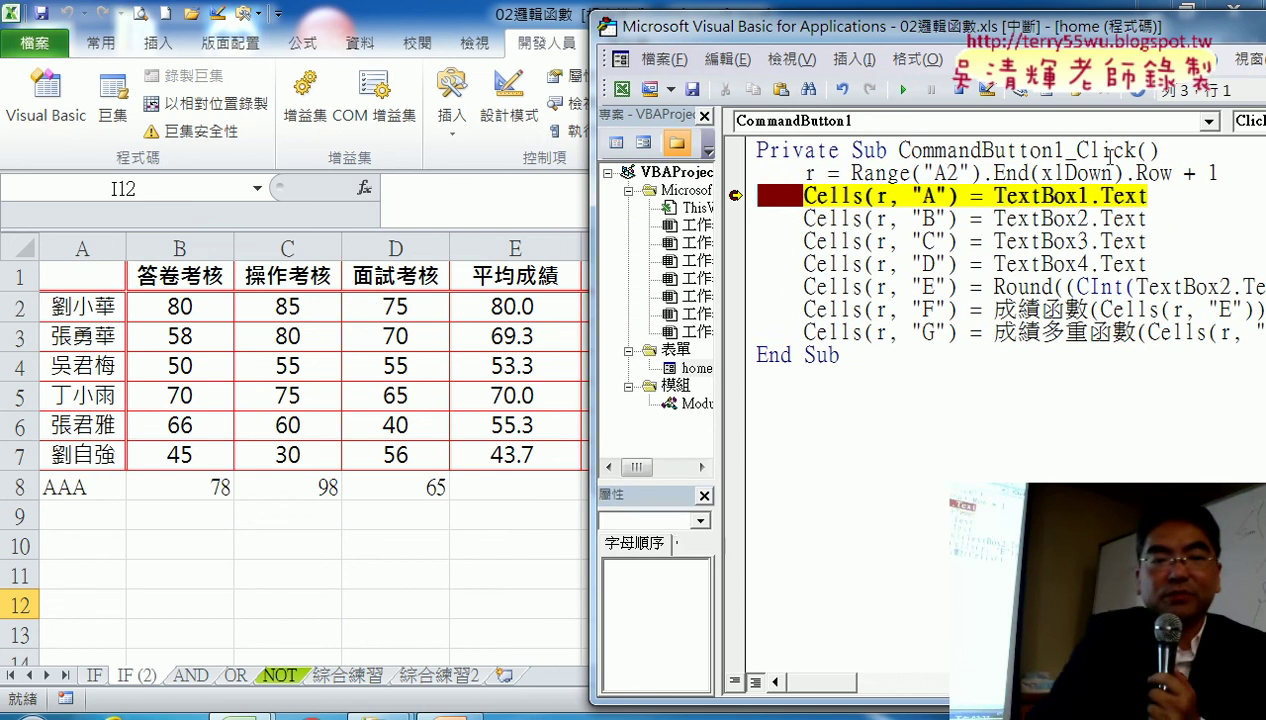
mouse_move(1043, 196)
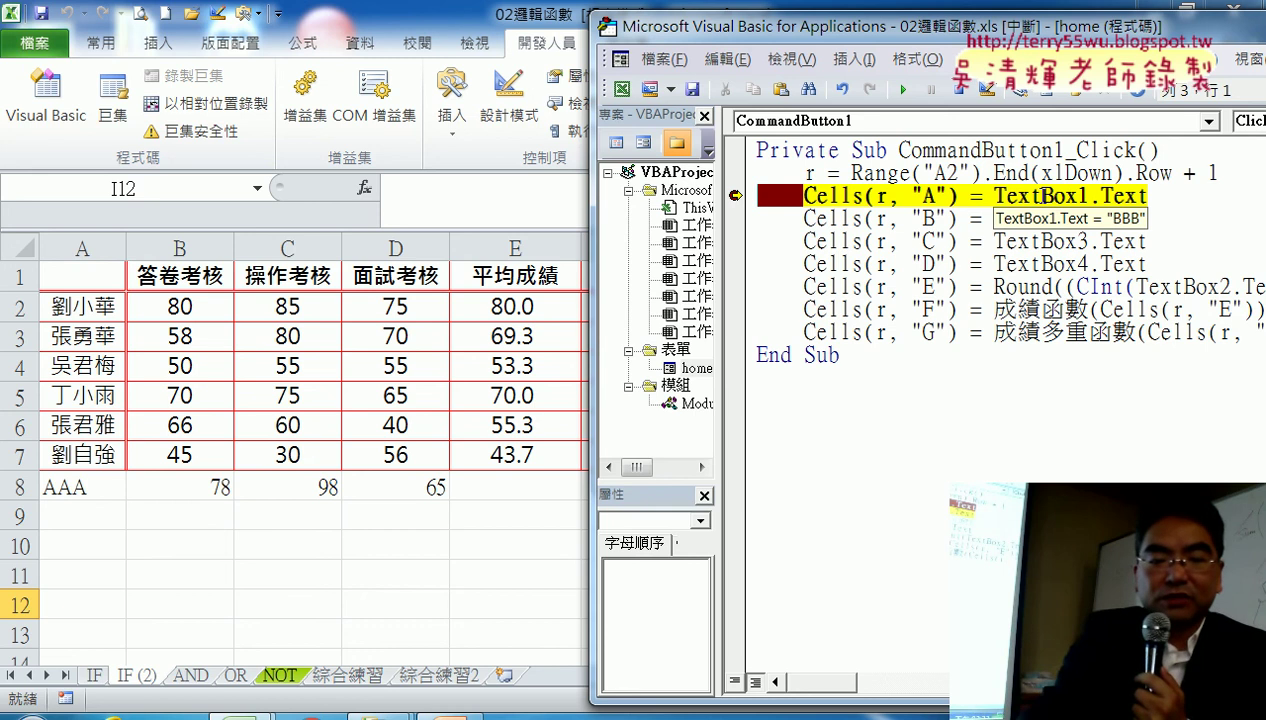
key("F8")
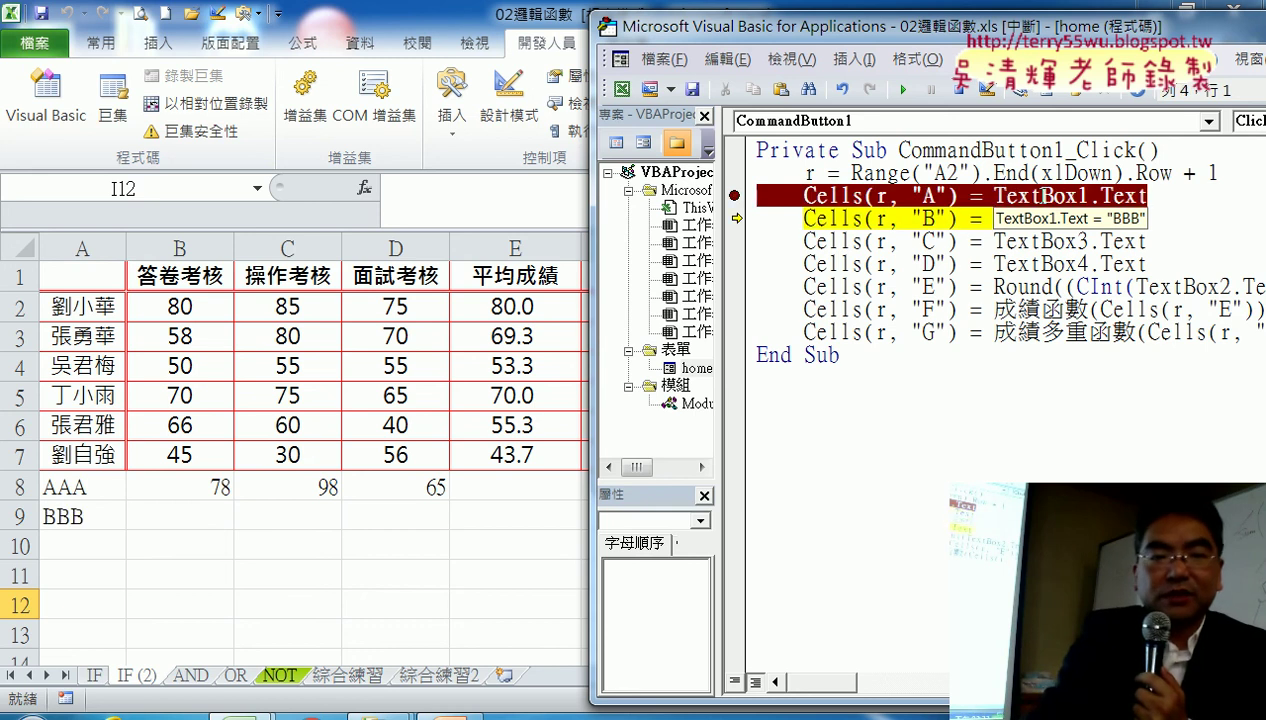
mouse_move(1041, 219)
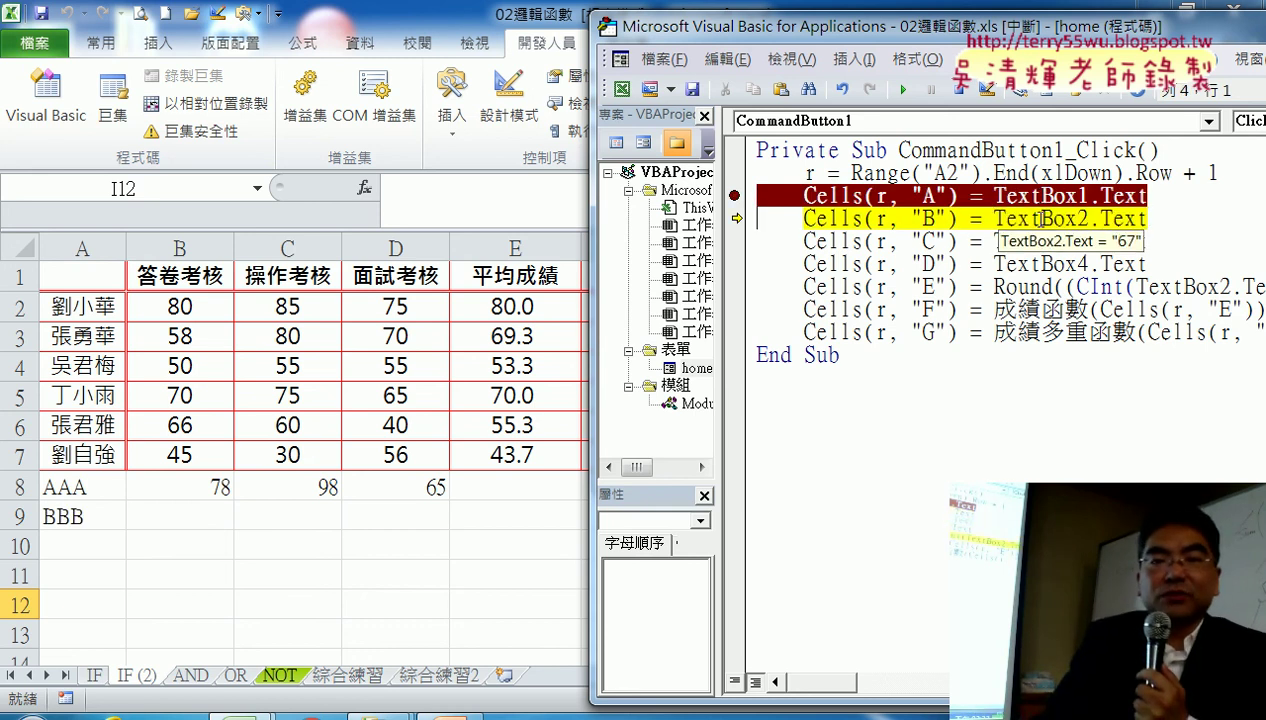
key("F8")
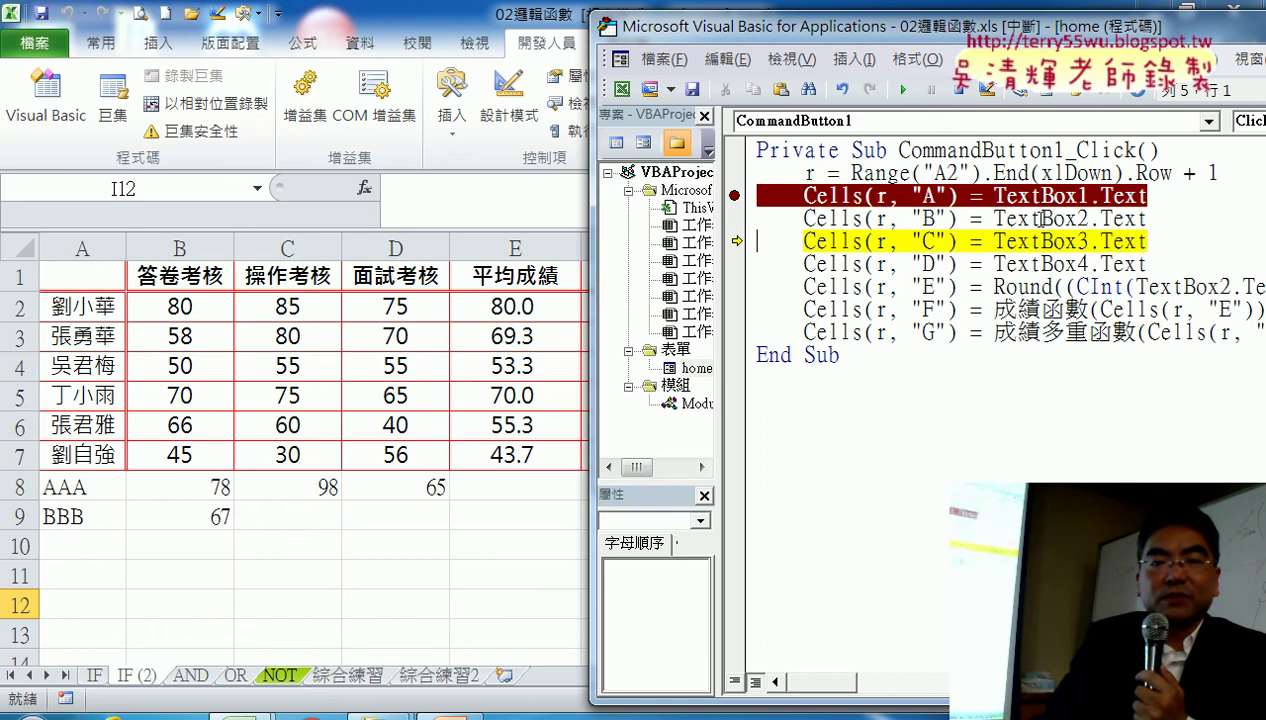
key("F8")
key("F8")
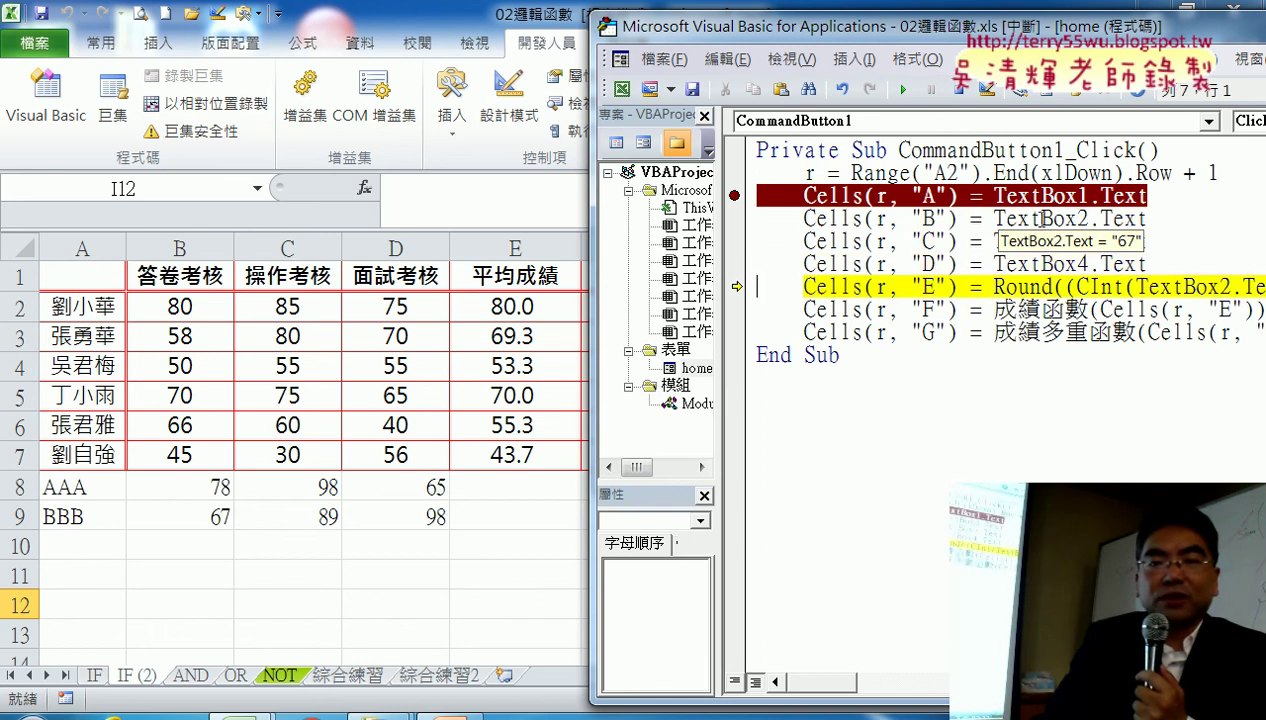
left_click_drag(830, 45, 906, 63)
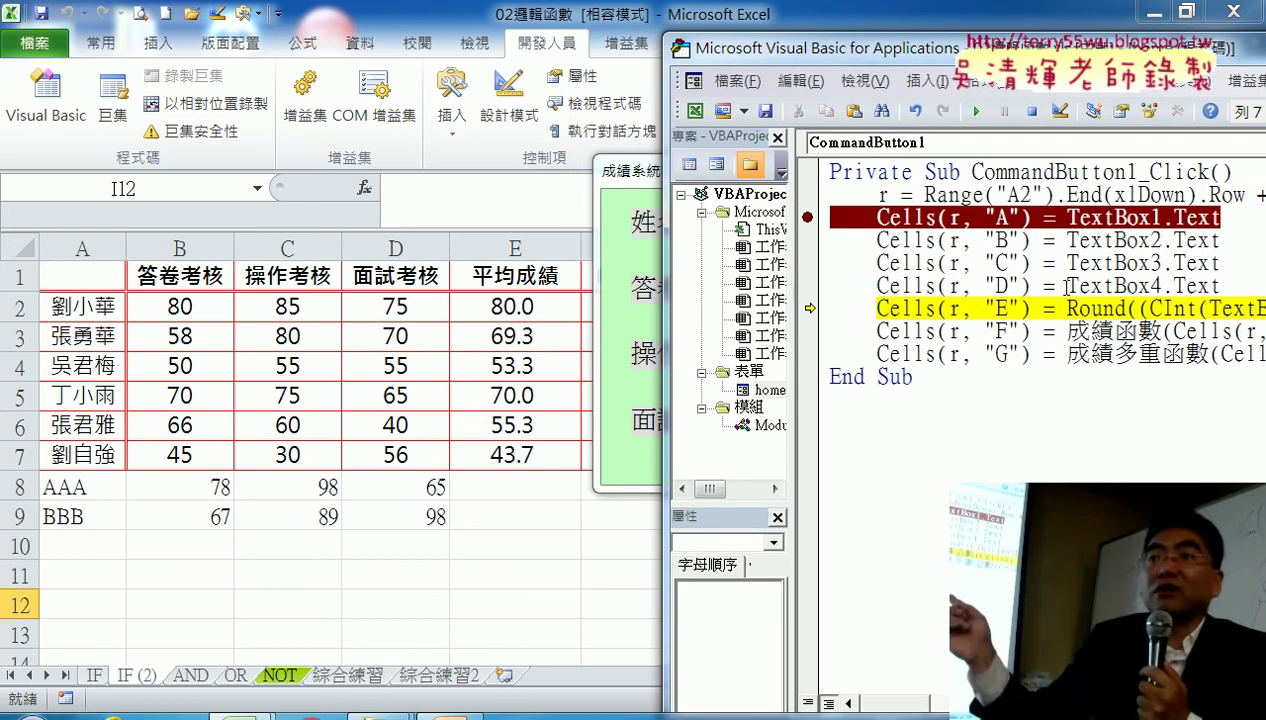
key("F8")
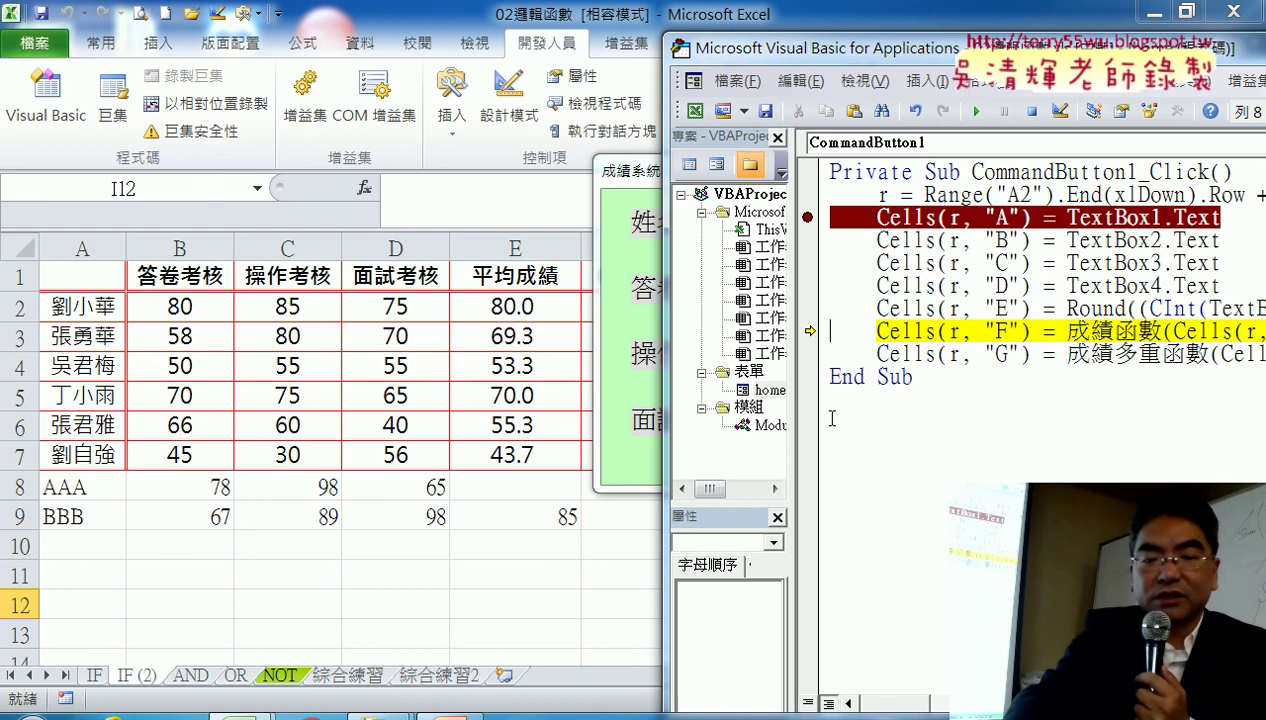
key("F8")
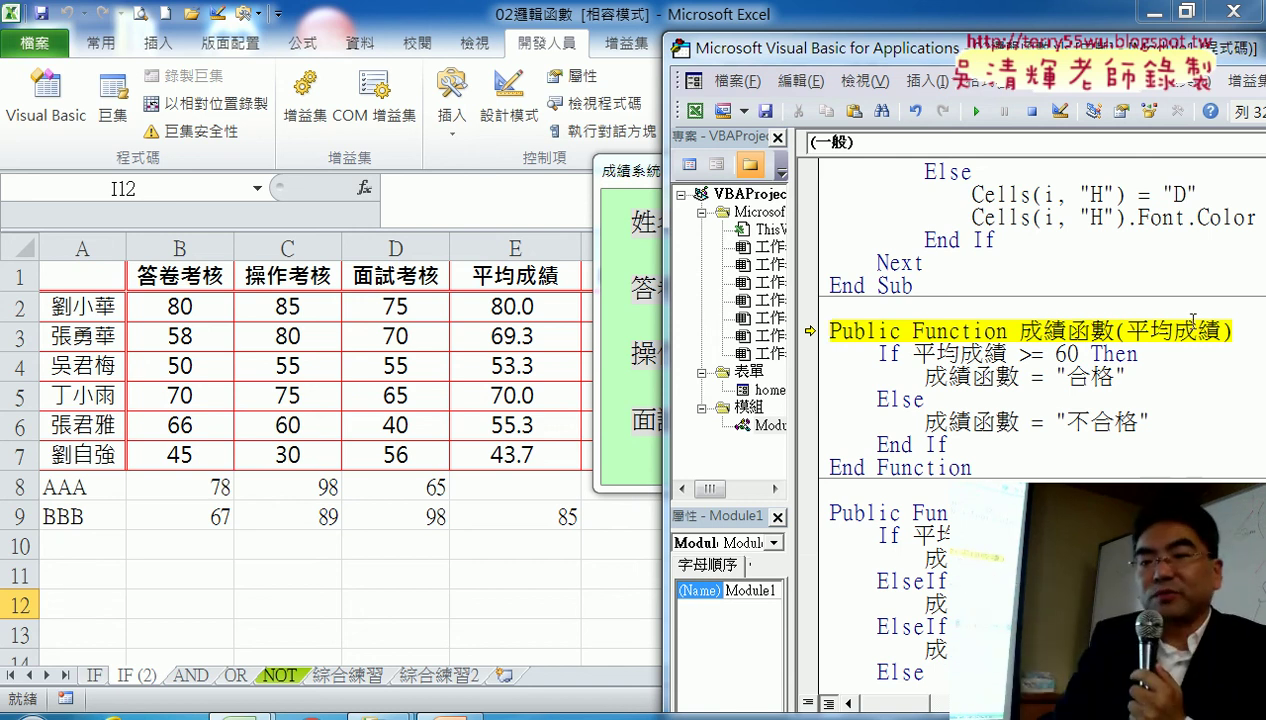
Step through 成績函數 and 成績多重函數 until row 9 shows 合格 and A, then reset
mouse_move(1168, 331)
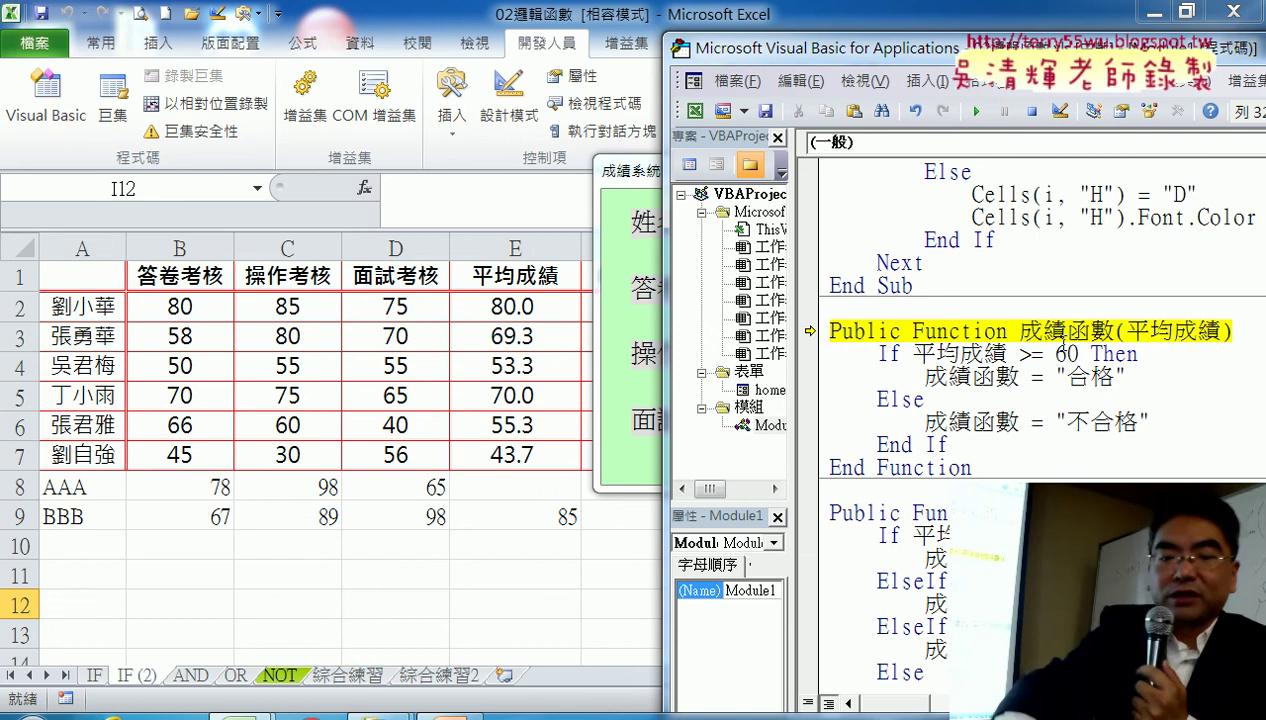
key("F8")
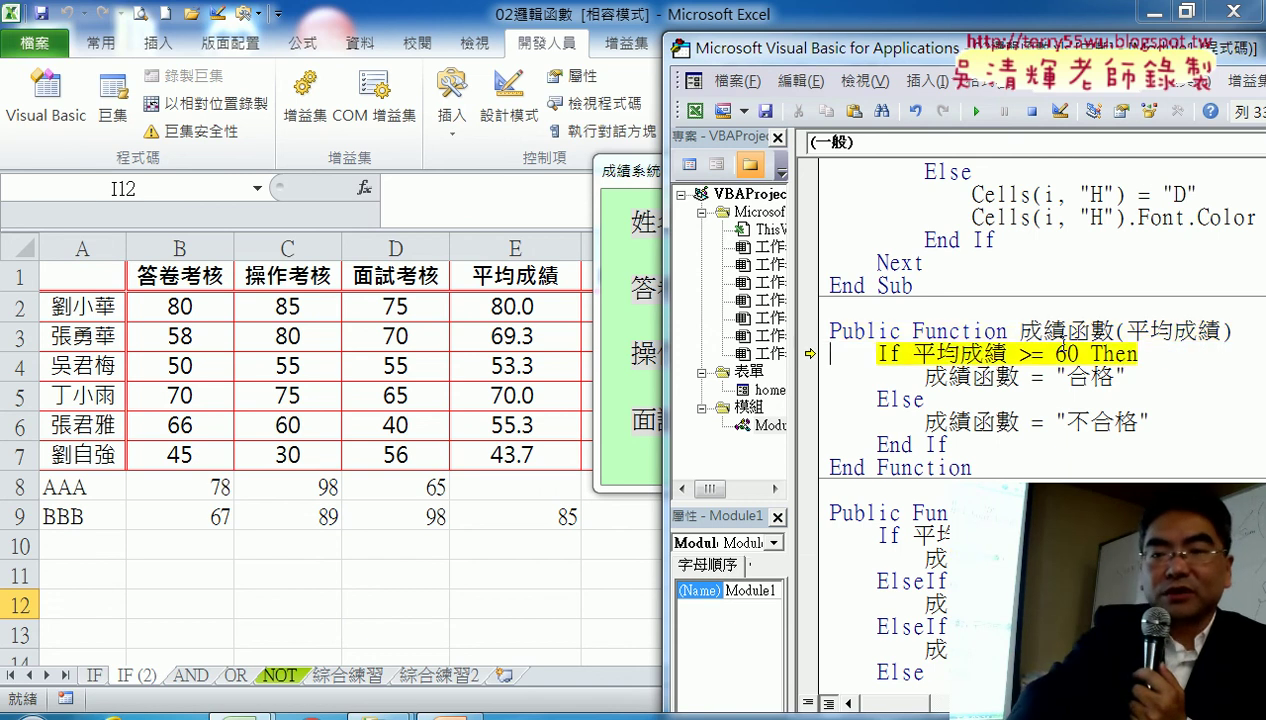
key("F8")
key("F8")
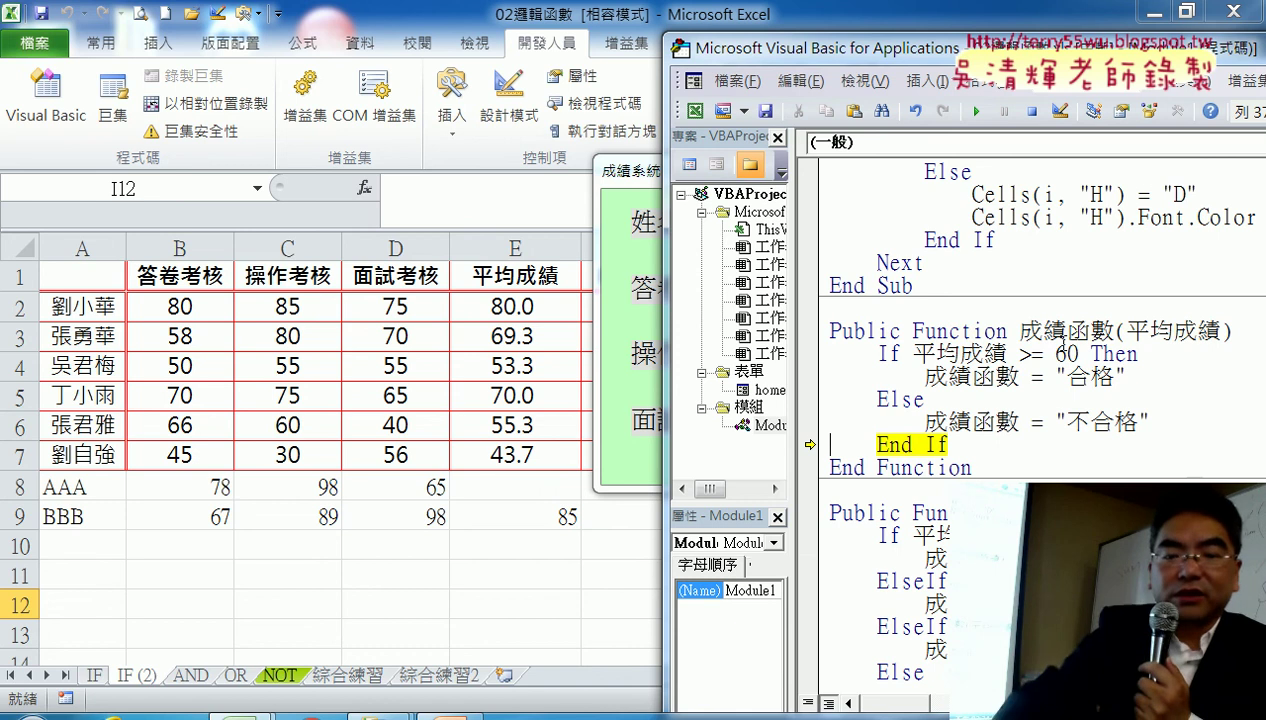
key("F8")
key("F8")
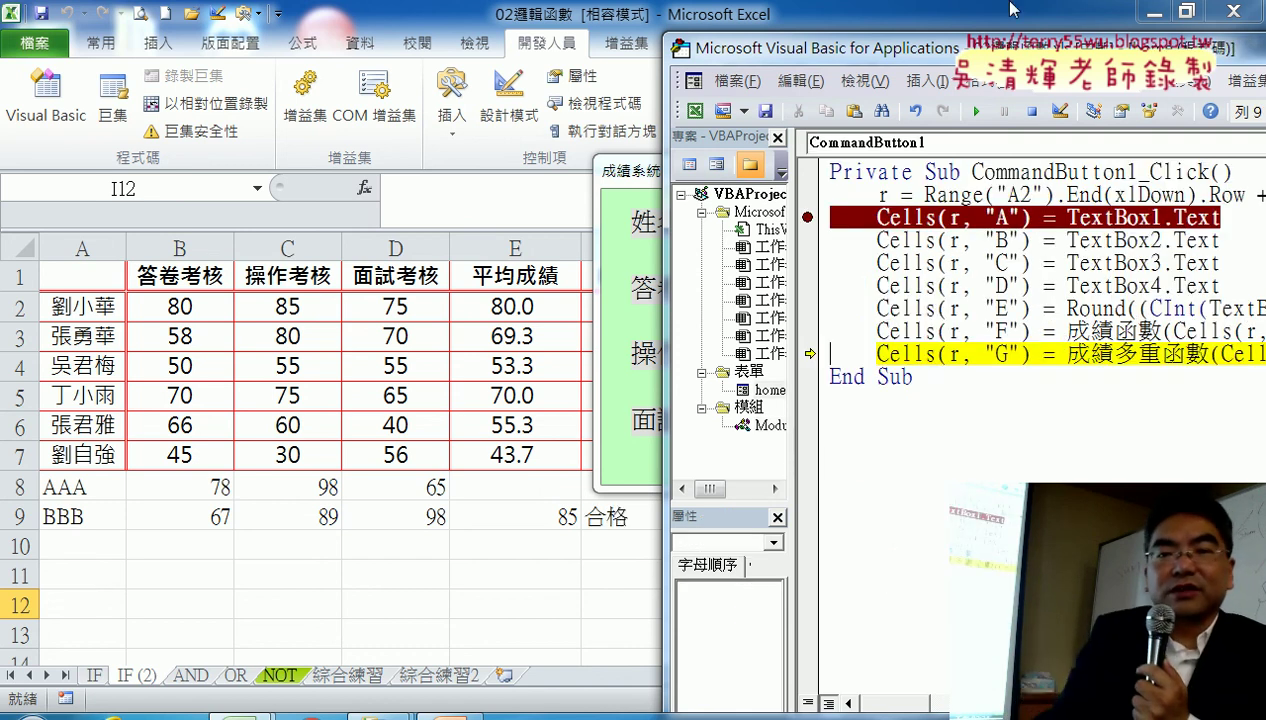
left_click_drag(1074, 50, 1265, 37)
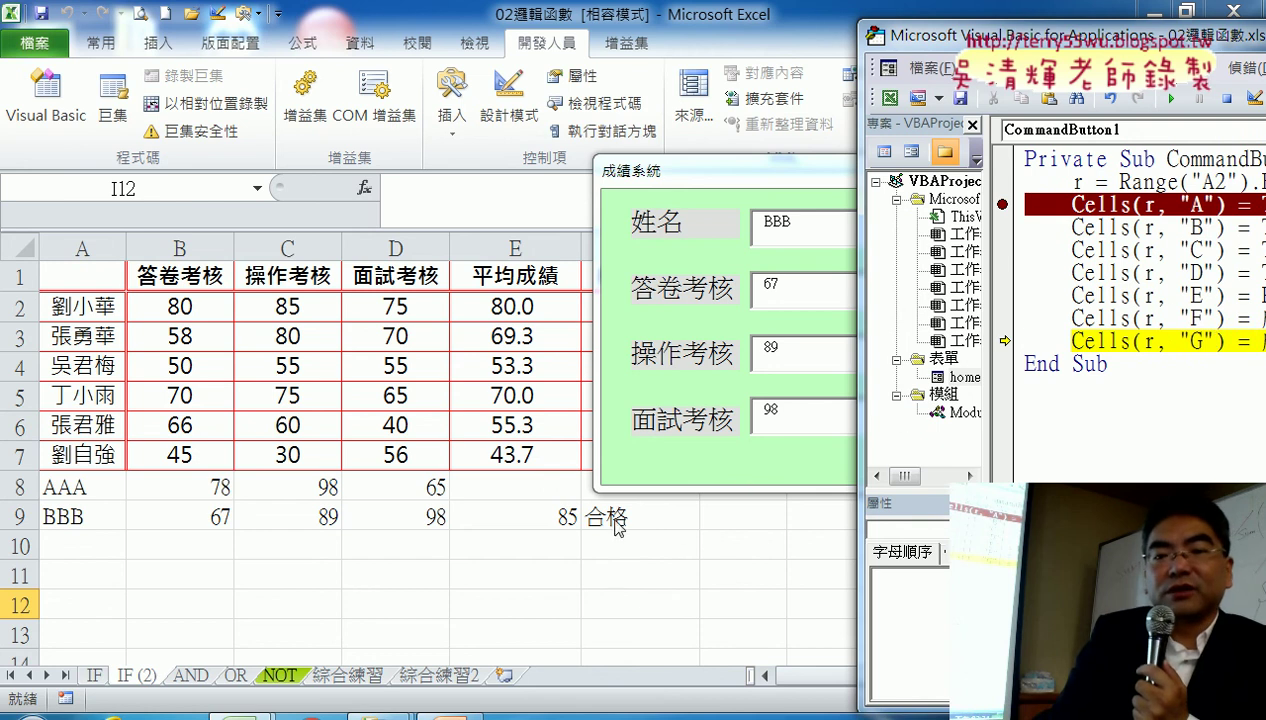
key("F8")
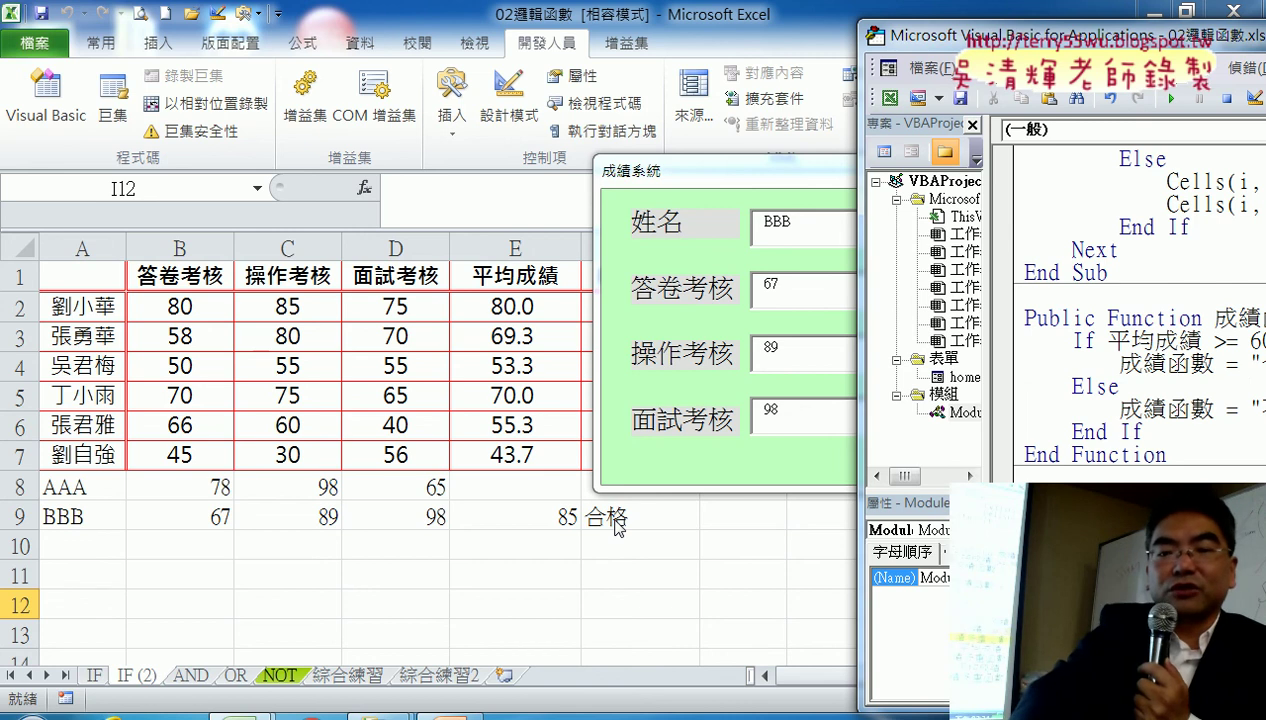
key("F8")
key("F8")
key("F8")
key("F8")
key("F8")
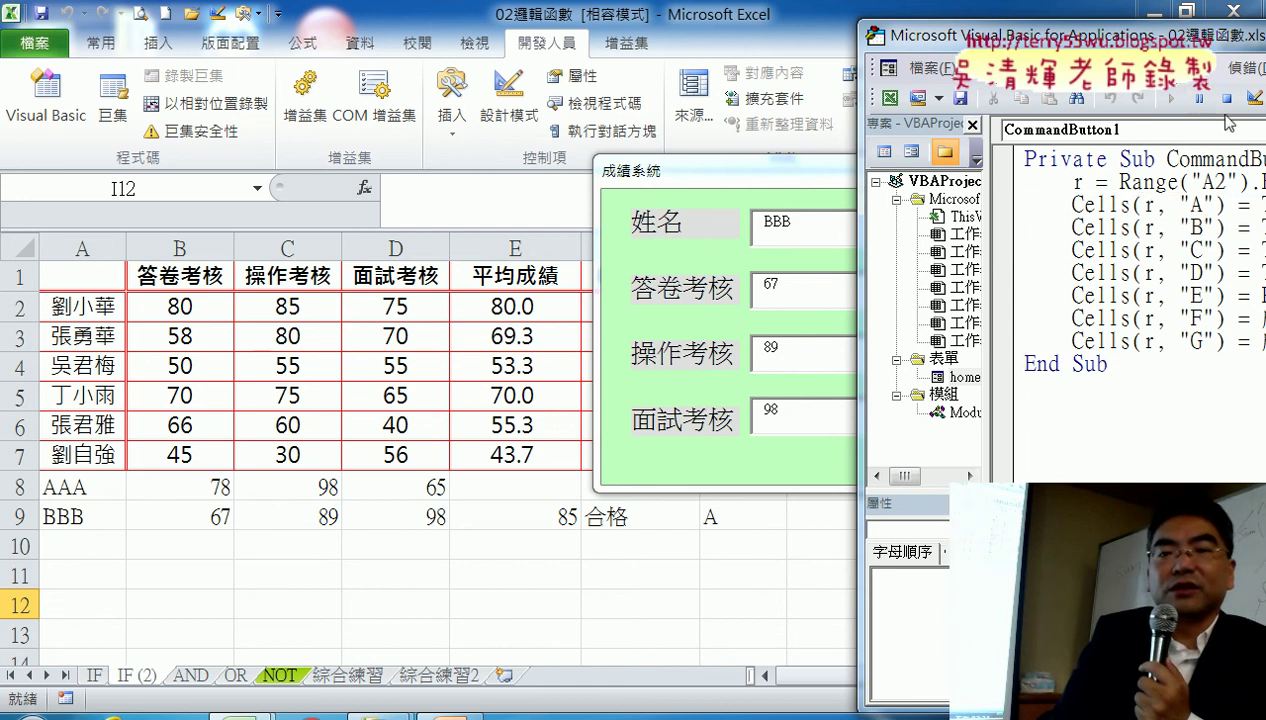
left_click(1226, 98)
left_click(703, 570)
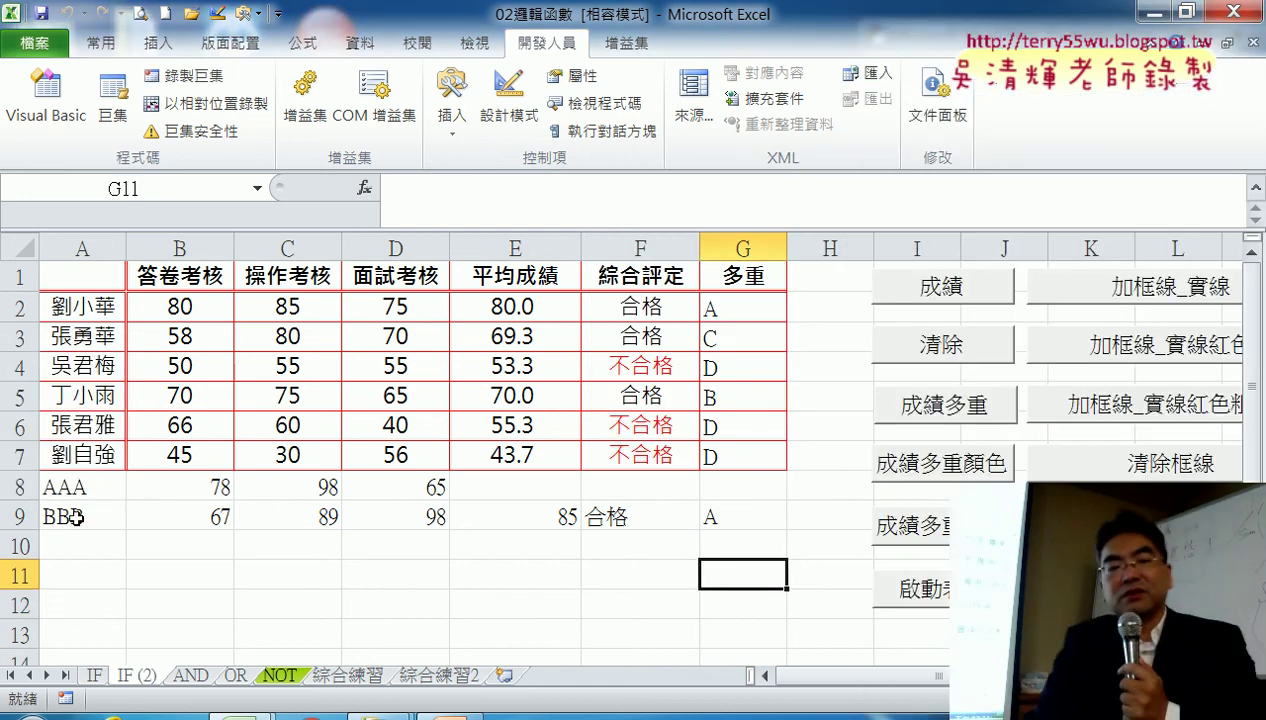
Review the BBB record in A9:G9, reopen and close the form, then open Visual Basic
left_click_drag(62, 516, 720, 524)
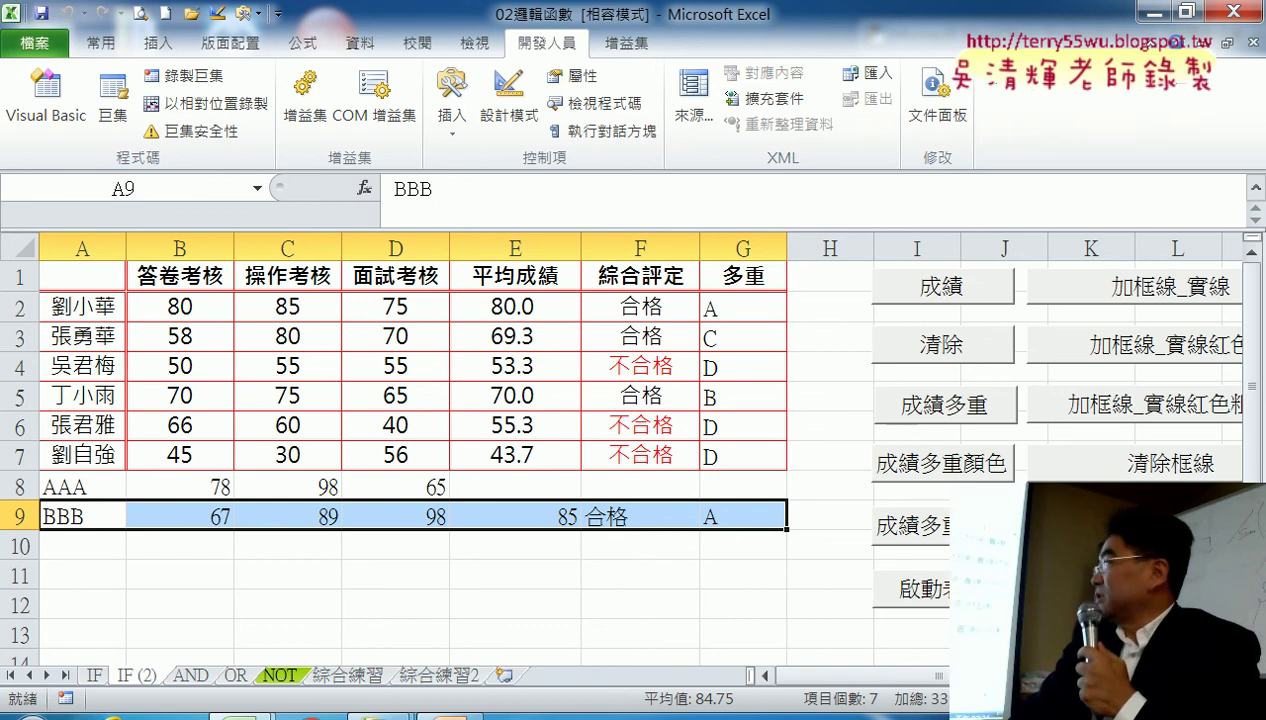
left_click(938, 589)
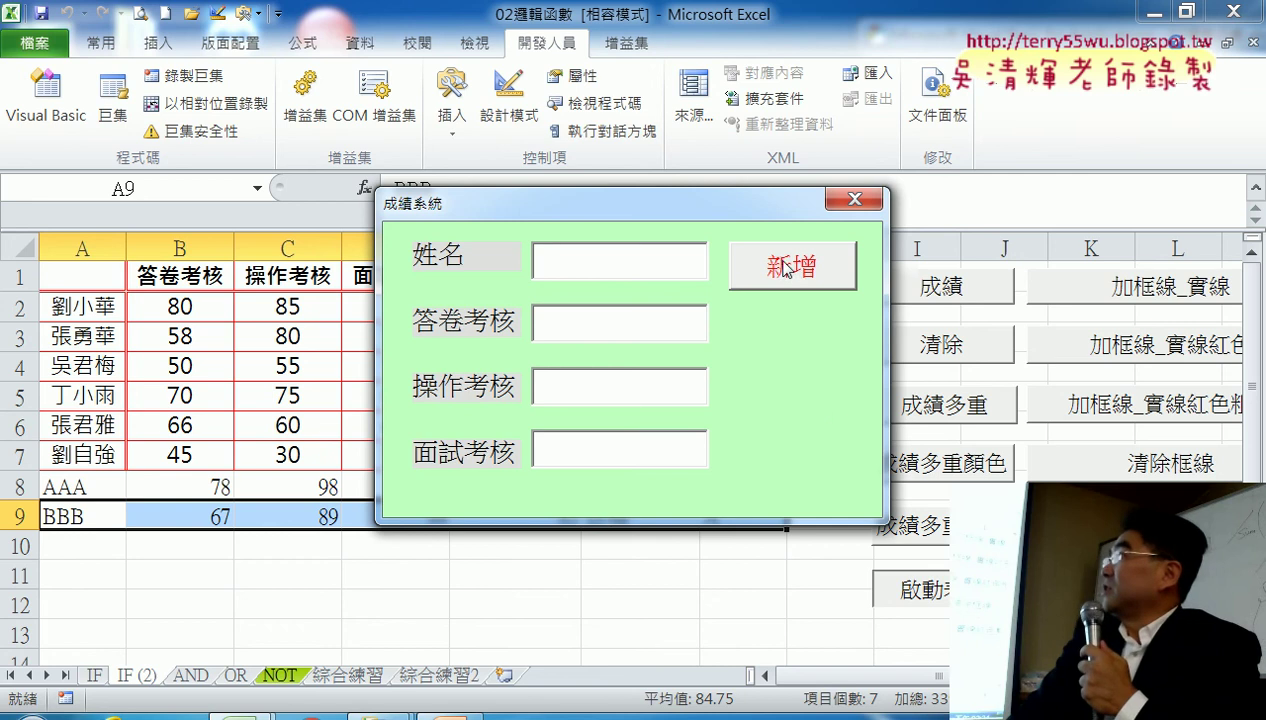
left_click_drag(755, 203, 1000, 115)
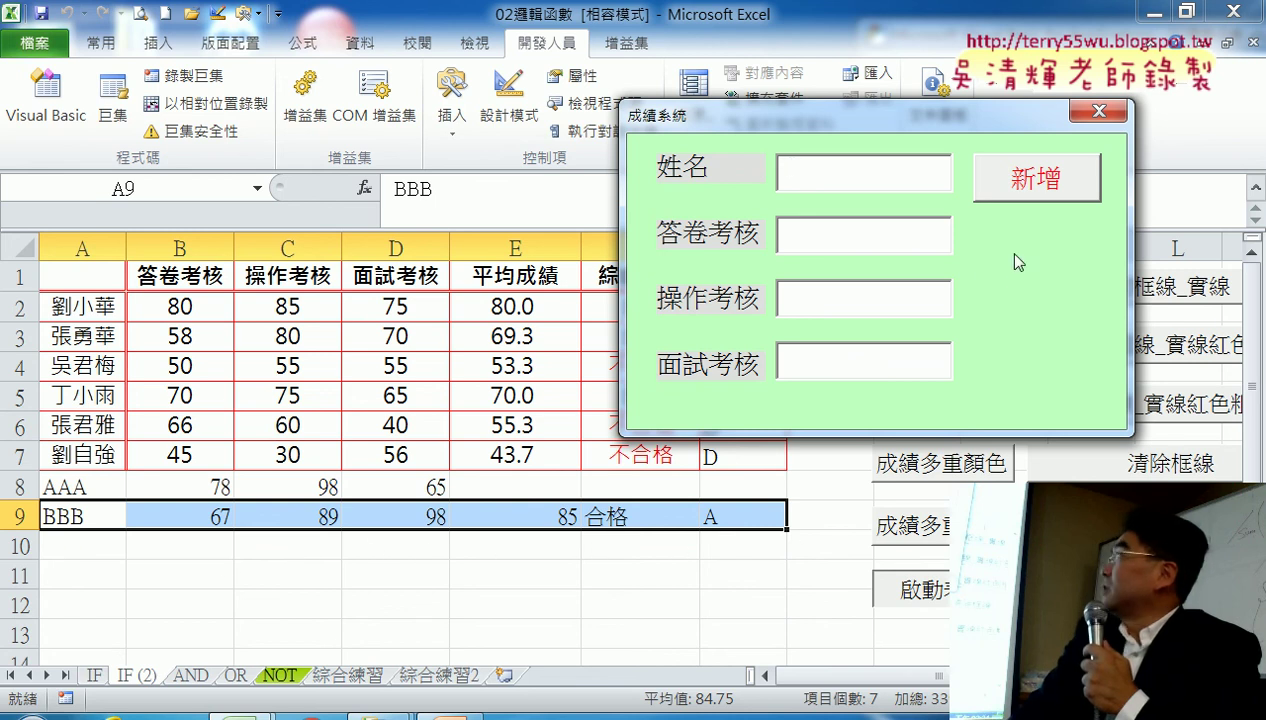
left_click(1097, 111)
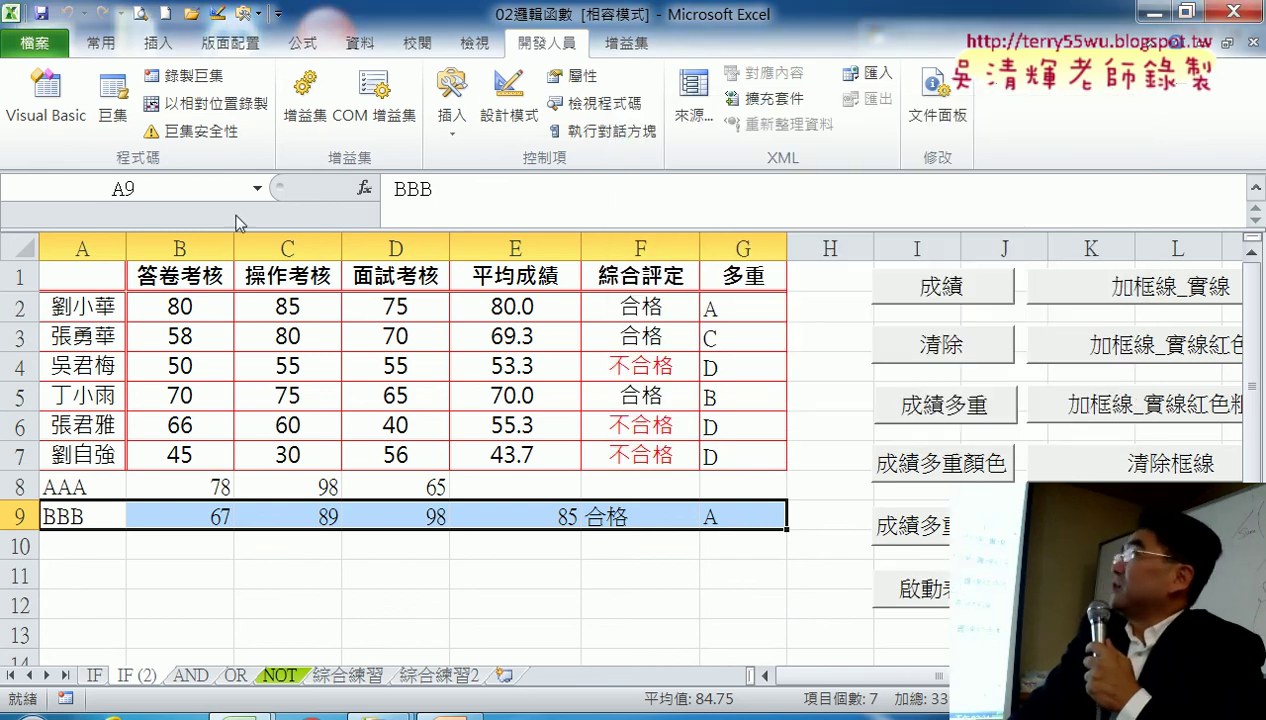
left_click(68, 108)
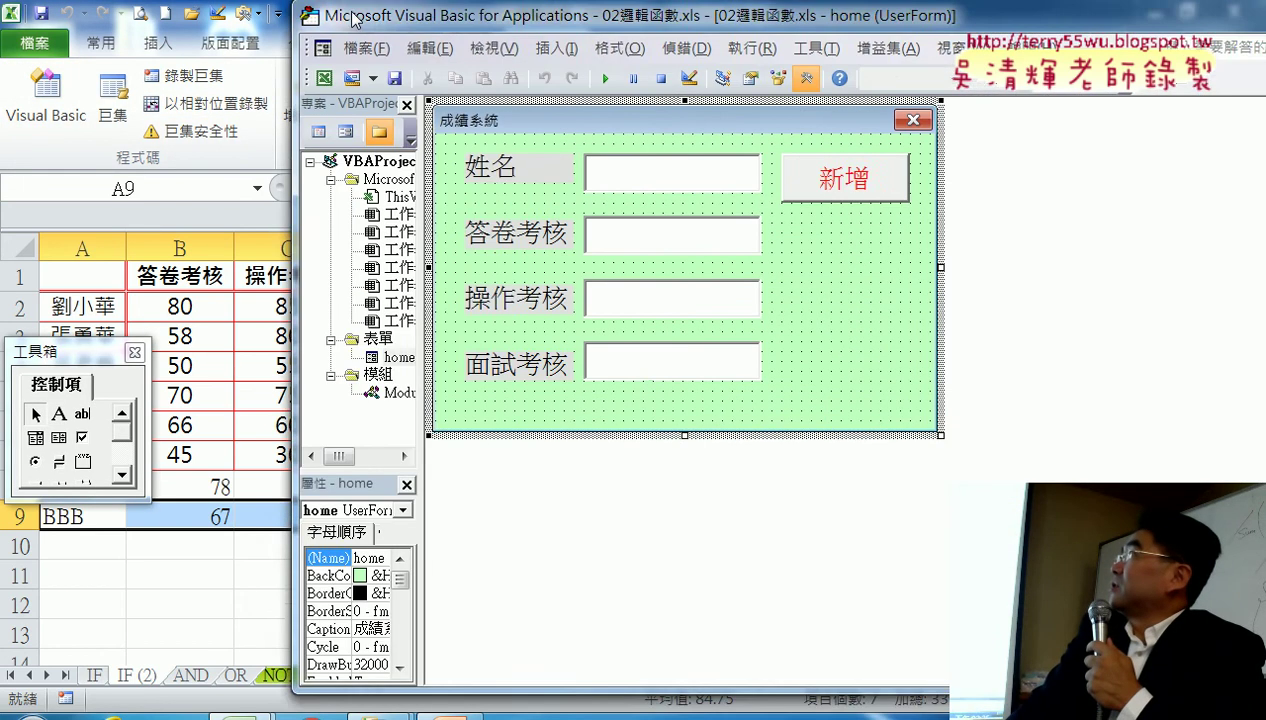
Maximize the editor, open CommandButton1_Click and select Range("A2").End(xlDown).Row + 1
left_click_drag(922, 46, 330, 3)
double_click(601, 183)
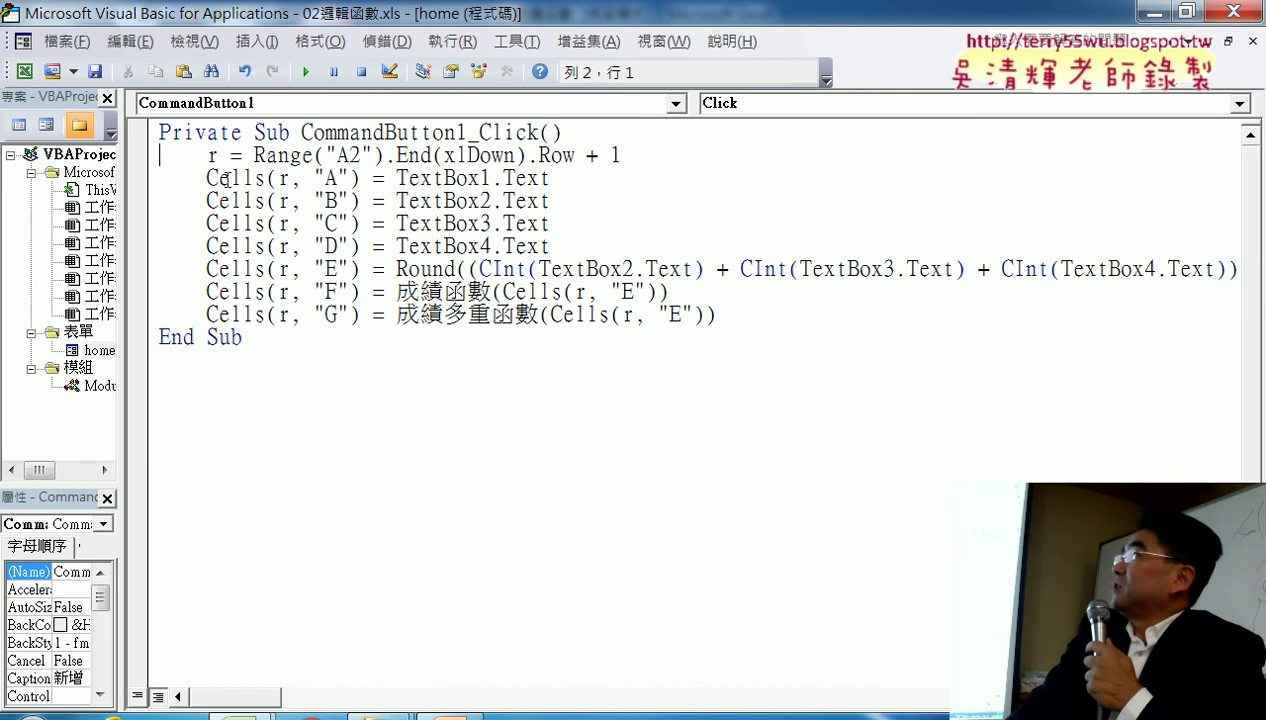
left_click(256, 330)
left_click_drag(620, 156, 268, 155)
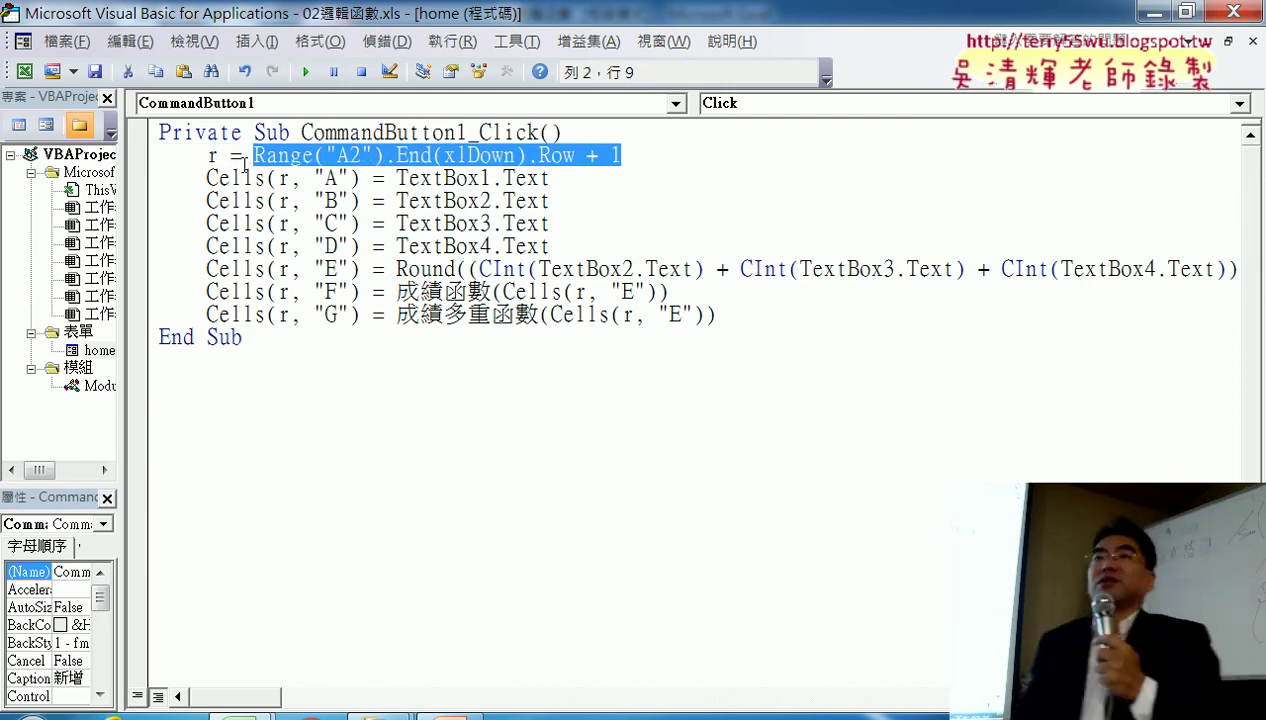